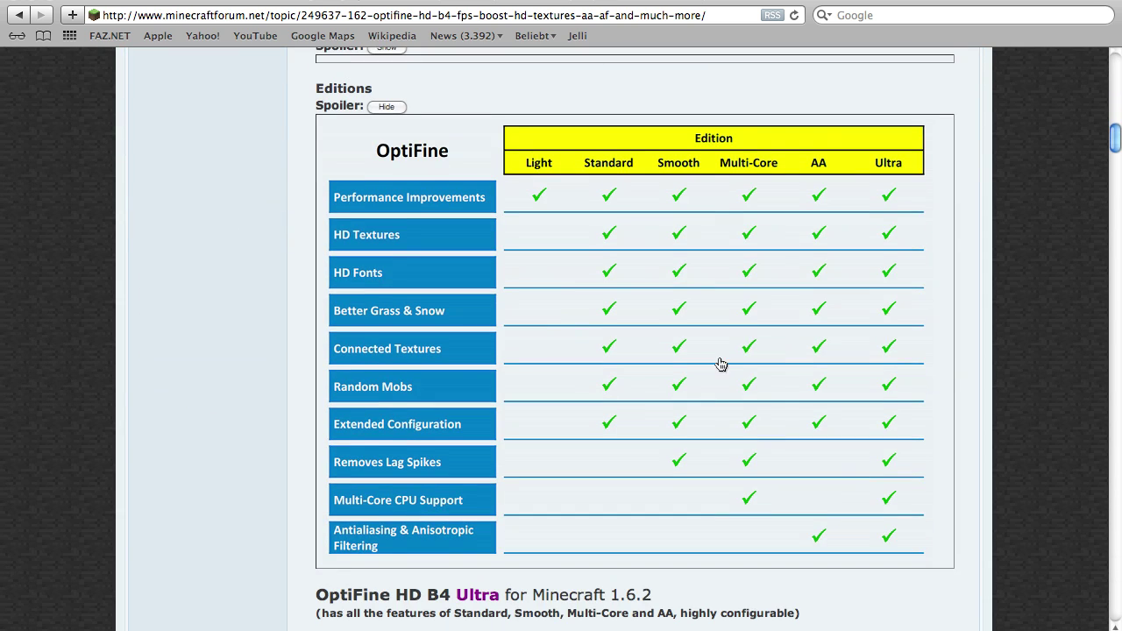
Scroll the OptiFine HD B4 thread down past the editions table to the 1.6.2 Ultra download section
scroll(812, 309, down, 5)
scroll(812, 310, down, 3)
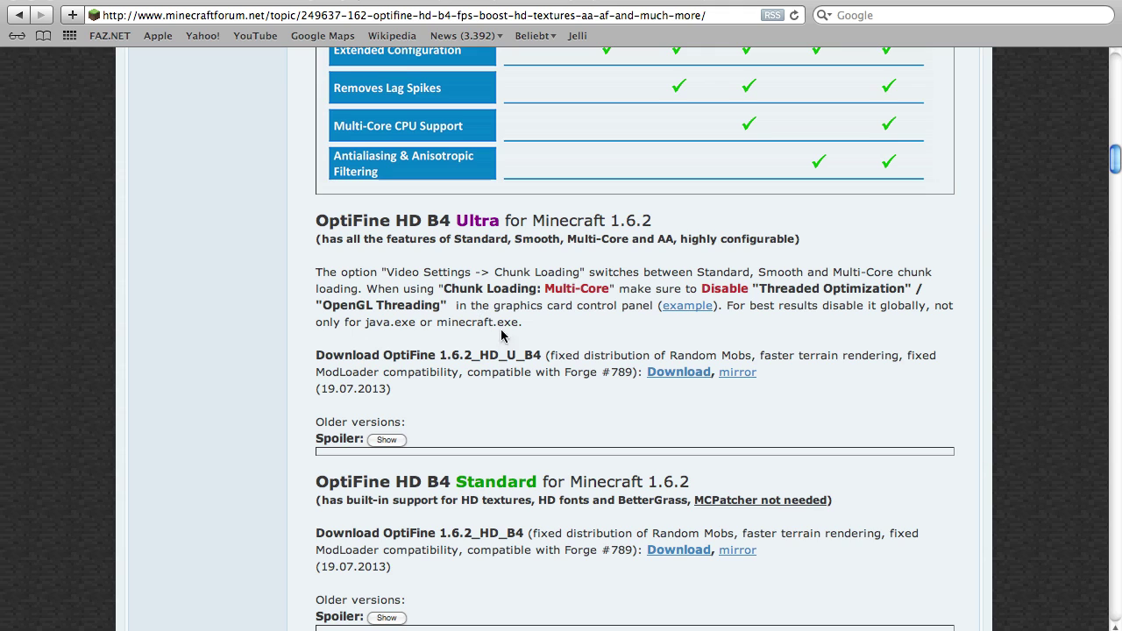
Open the Ultra edition's Download link in a new tab and switch to its adf.ly page
drag(314, 355, 478, 356)
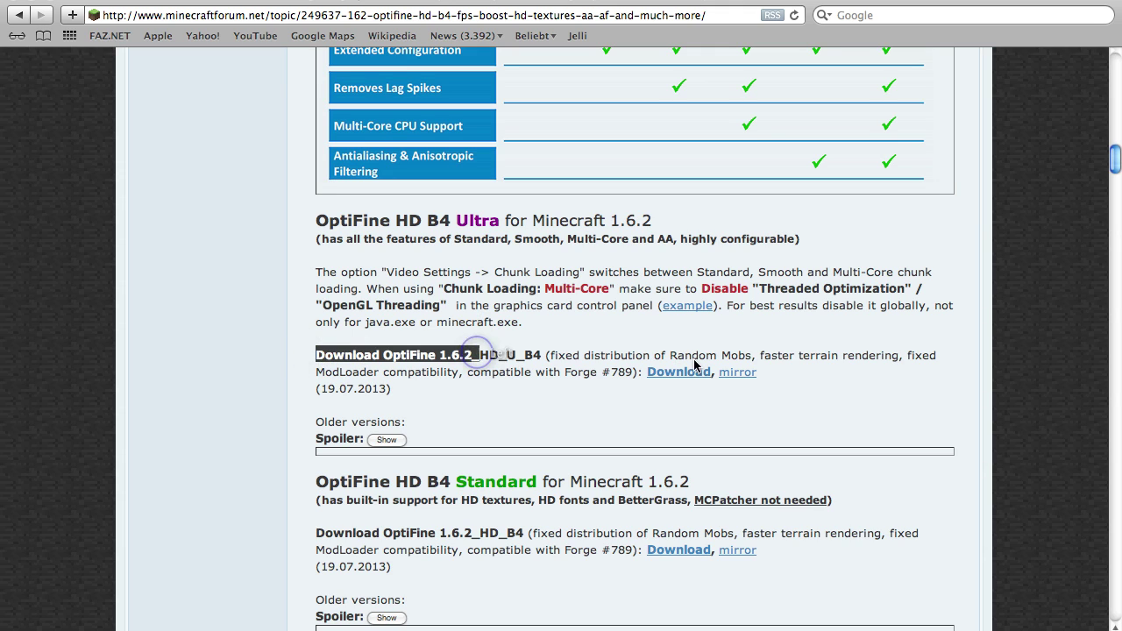
drag(633, 371, 547, 354)
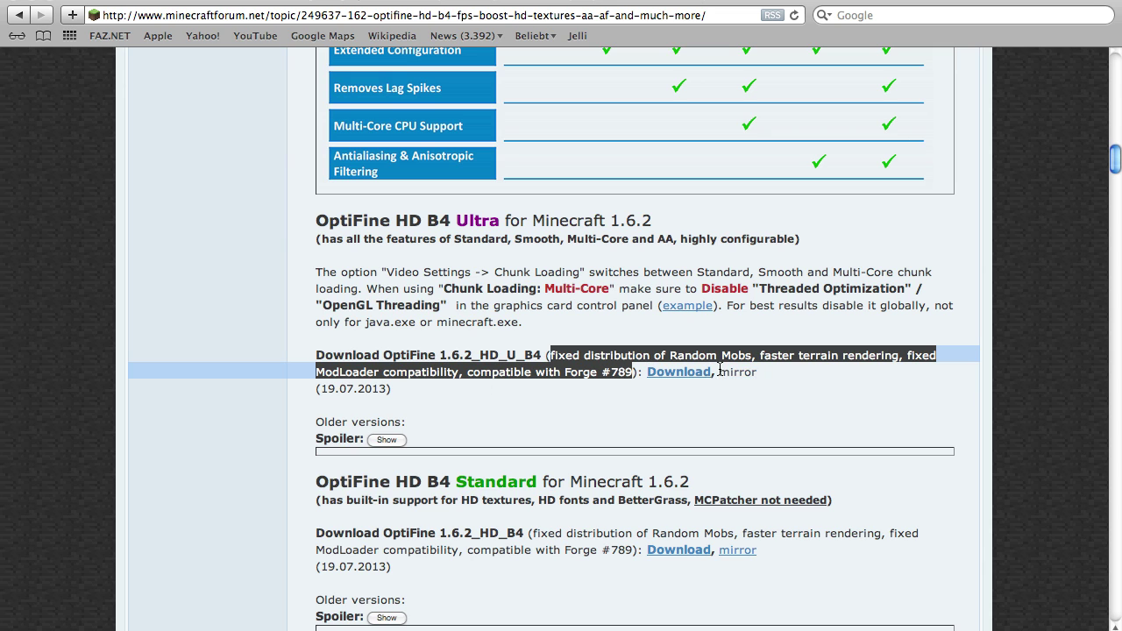
right_click(677, 370)
click(701, 394)
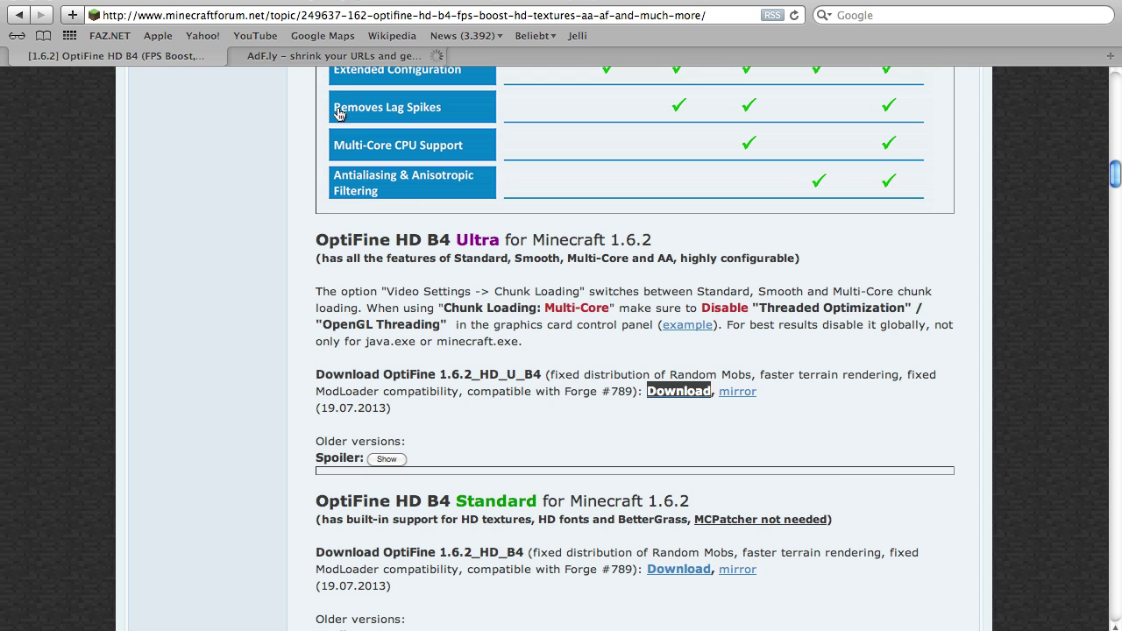
click(365, 56)
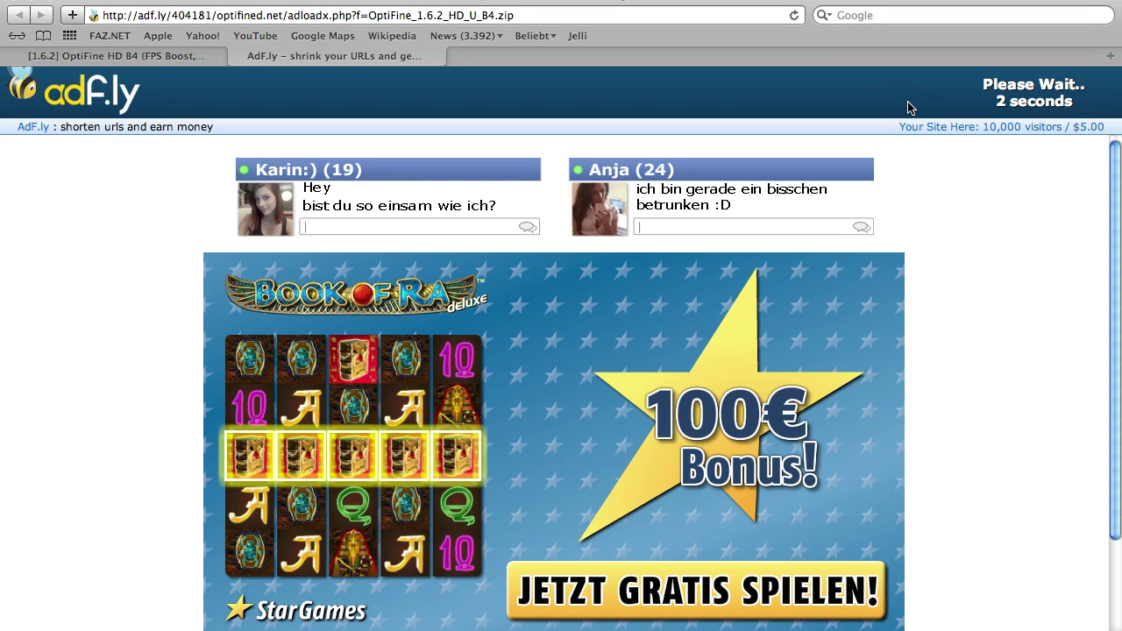
Skip the adf.ly ad and download OptiFine_1.6.2_HD_U_B4.zip
click(1009, 102)
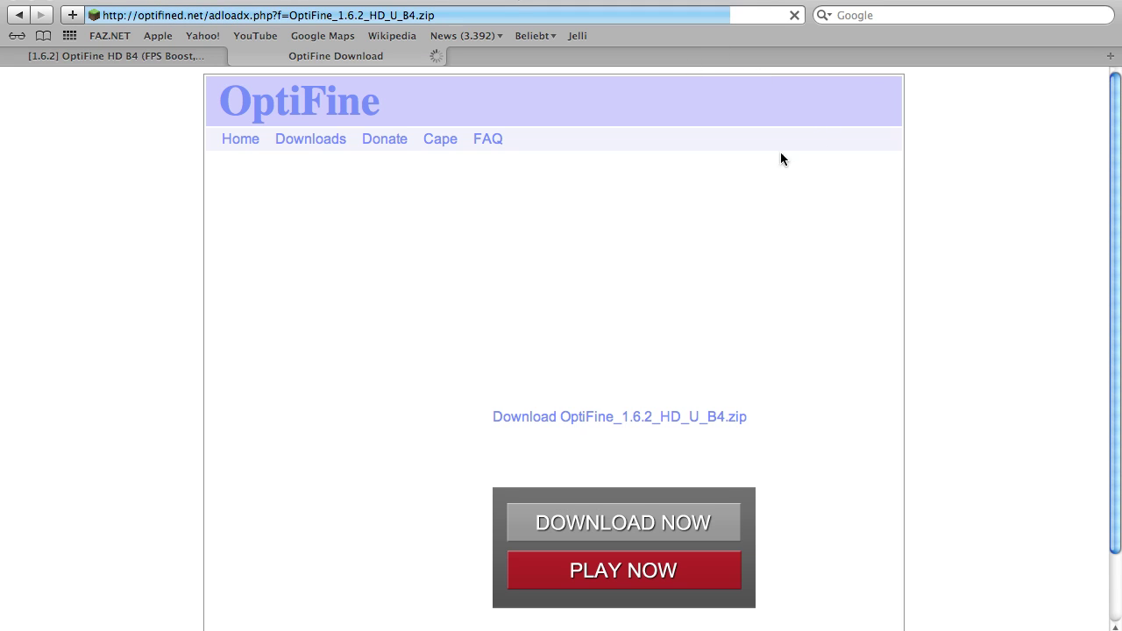
scroll(997, 255, down, 3)
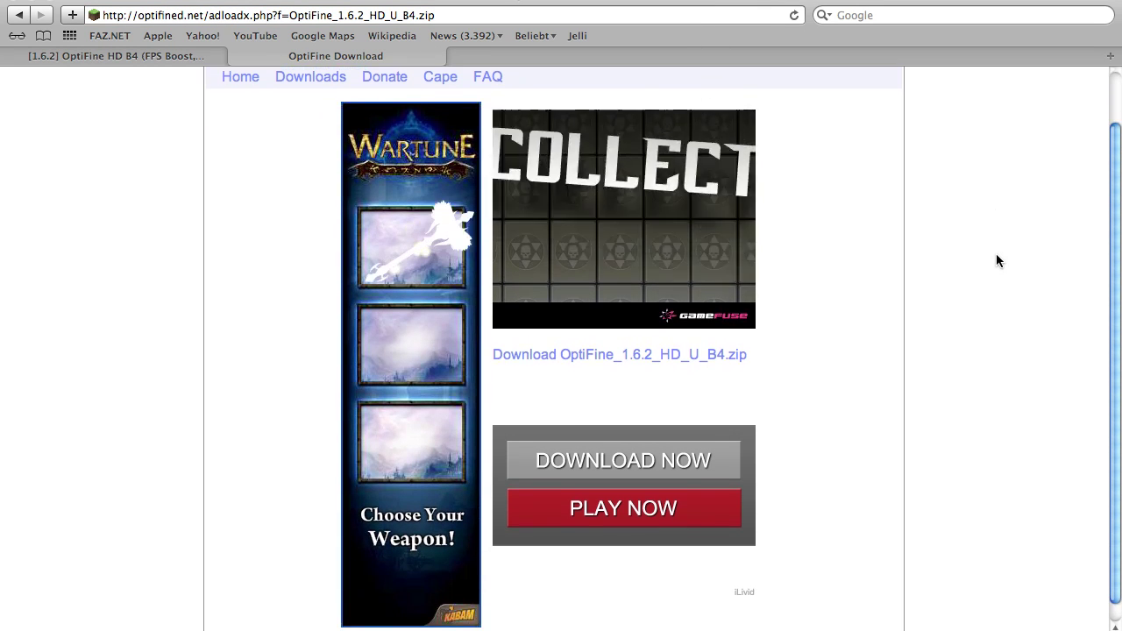
scroll(996, 257, down, 1)
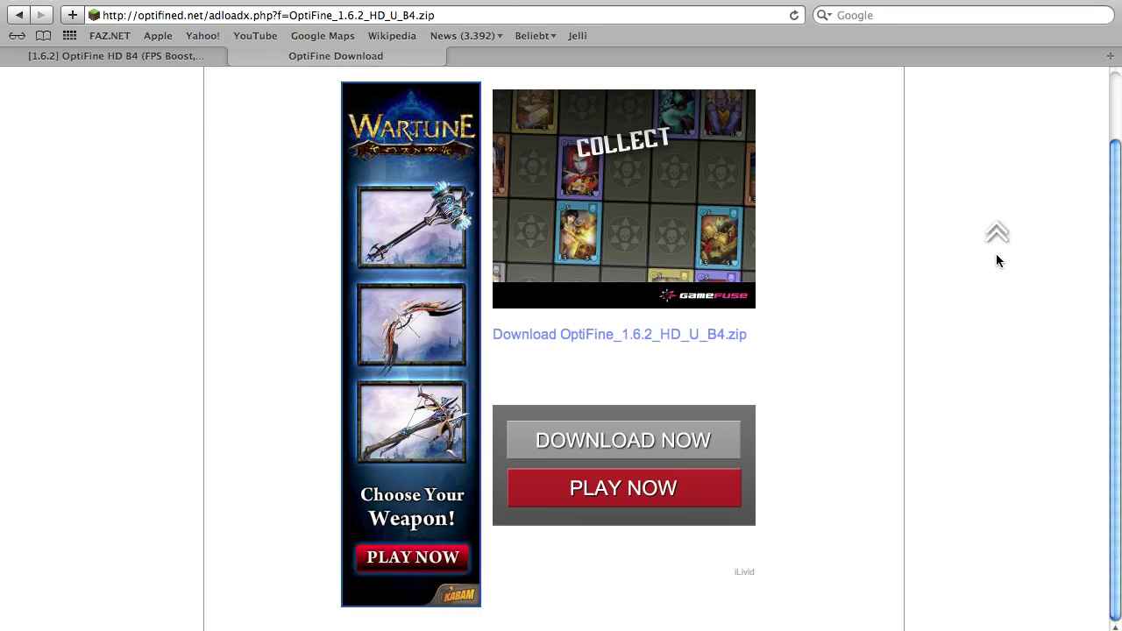
scroll(797, 141, up, 3)
scroll(736, 332, down, 2)
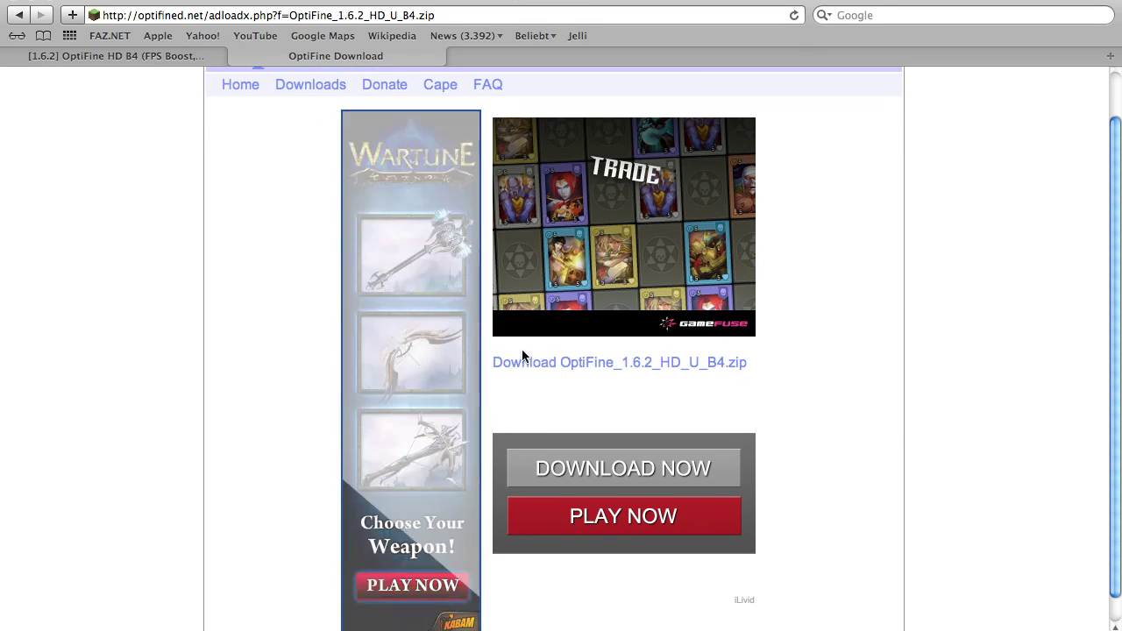
click(571, 364)
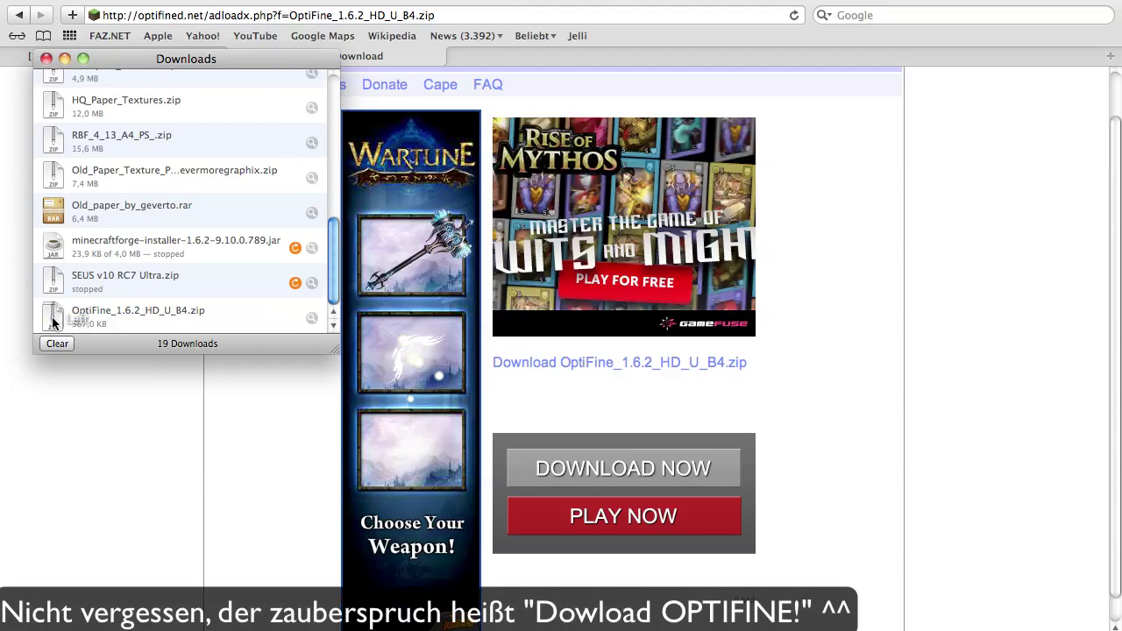
Check the finished zip in Downloads and start closing the two-tab Safari window
click(53, 317)
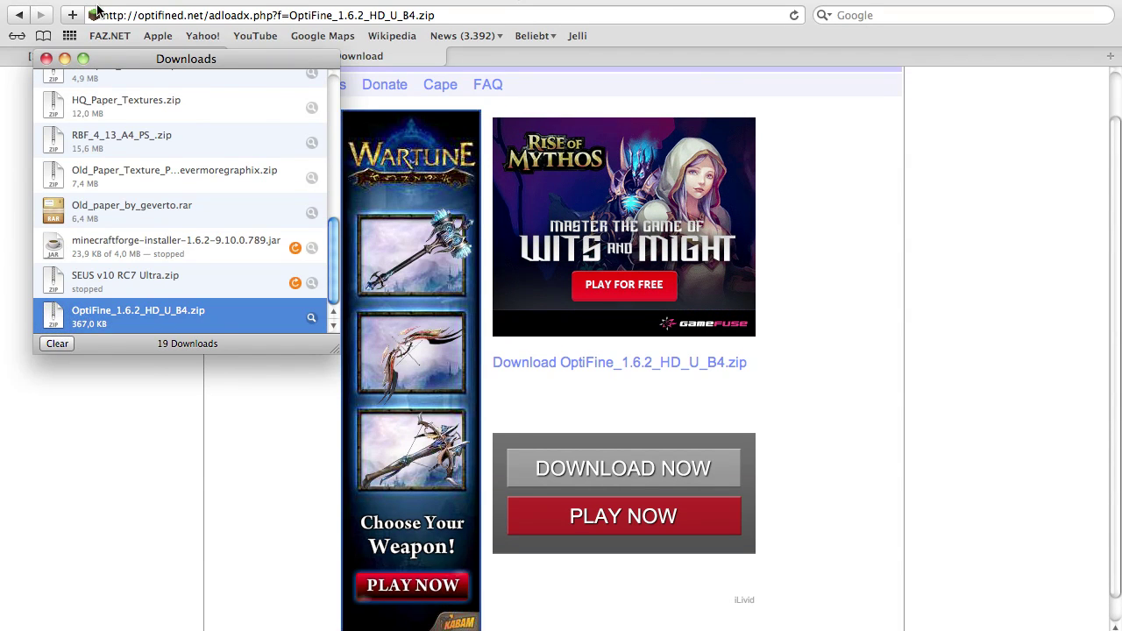
click(28, 10)
click(13, 2)
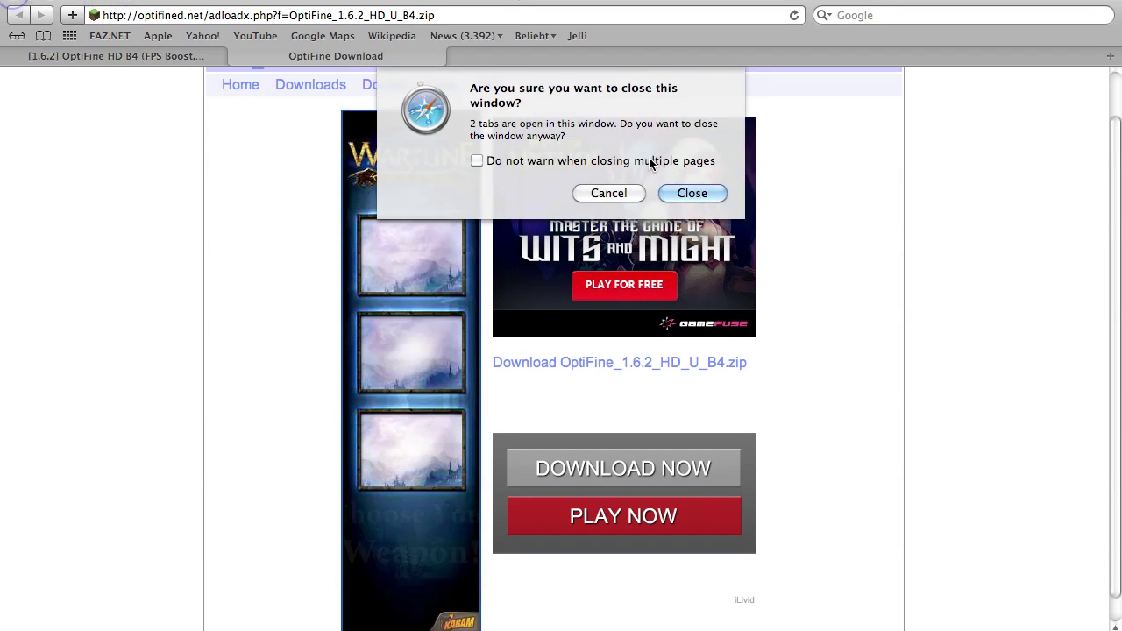
Confirm closing Safari, drag OptiFine_1.6.2_HD_U_B4.zip onto the desktop, and close Downloads
click(693, 195)
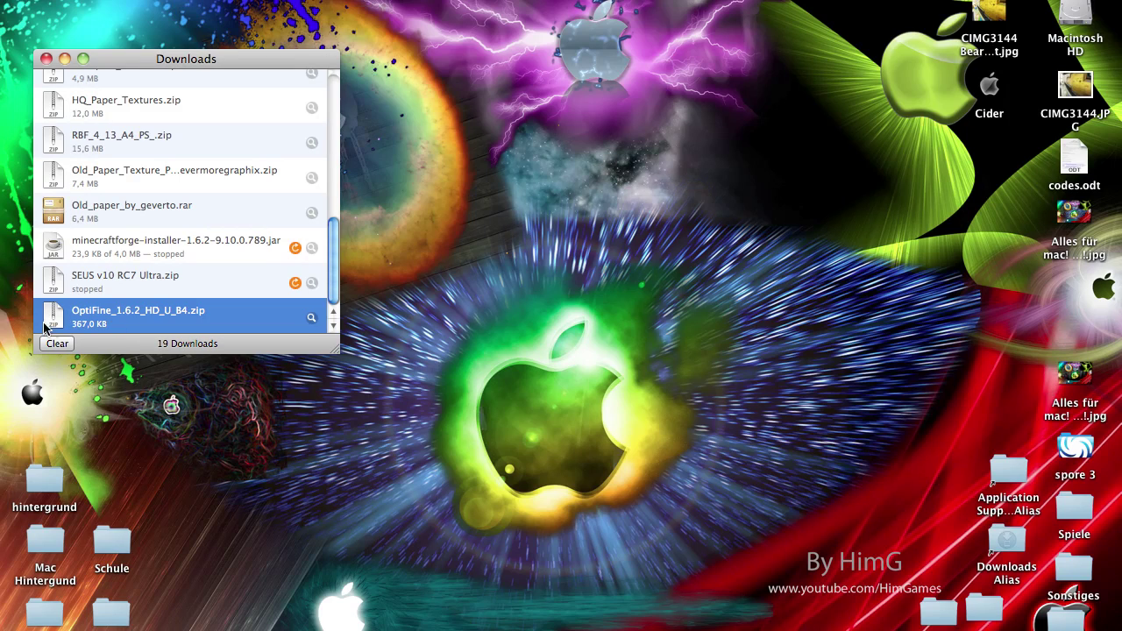
drag(54, 322, 512, 167)
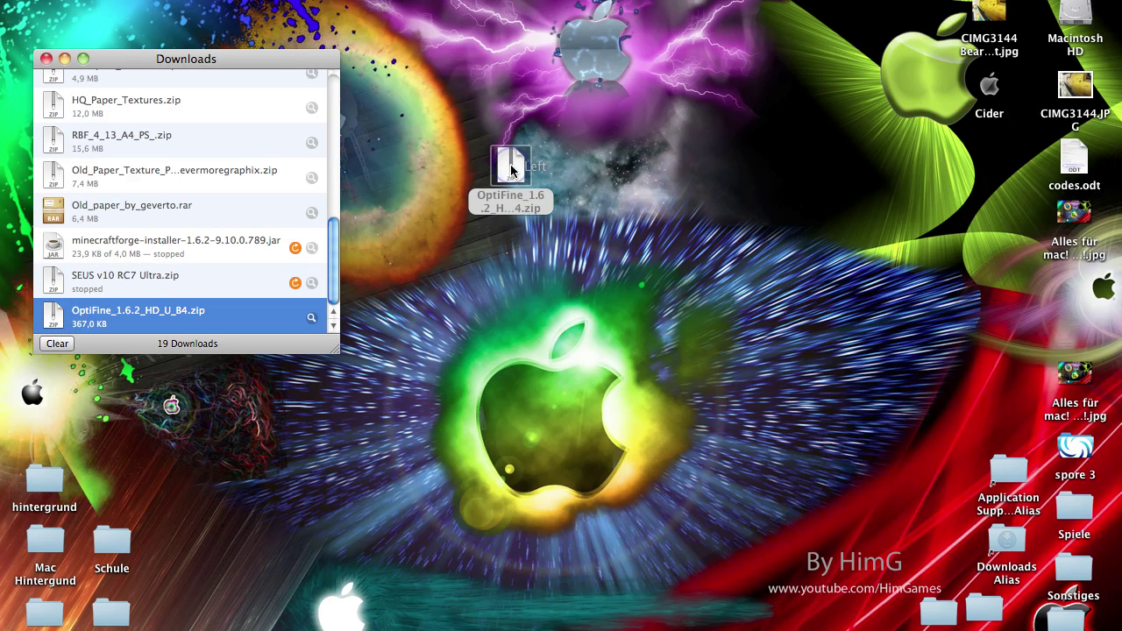
click(47, 59)
drag(513, 160, 202, 175)
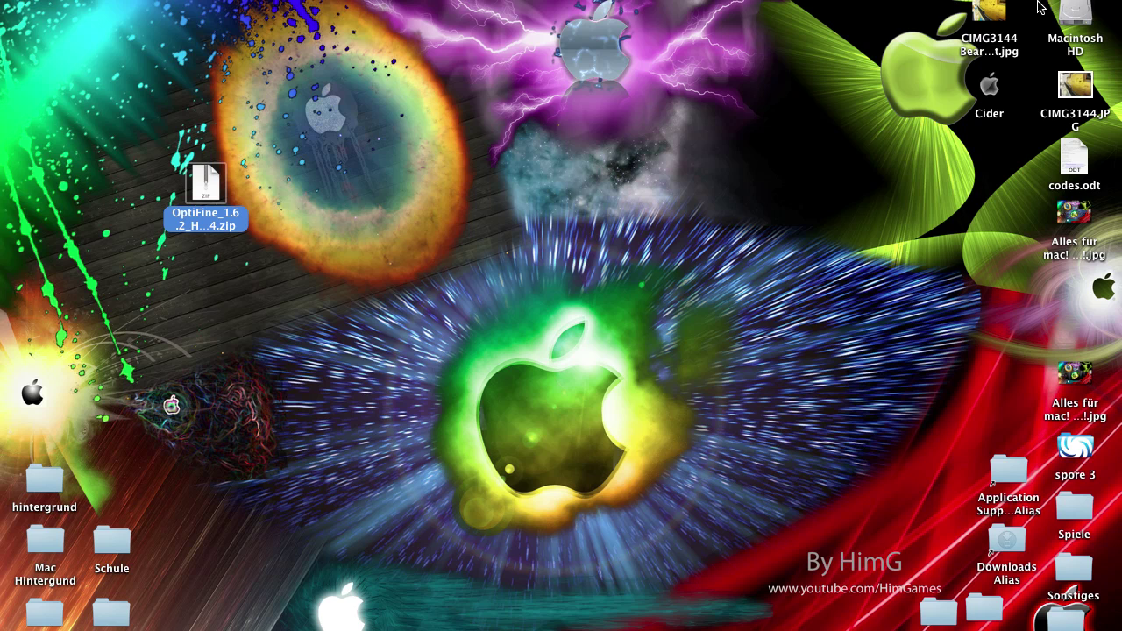
Open Application Support > minecraft > versions and move the OptiFine zip to the desktop's top
double_click(997, 477)
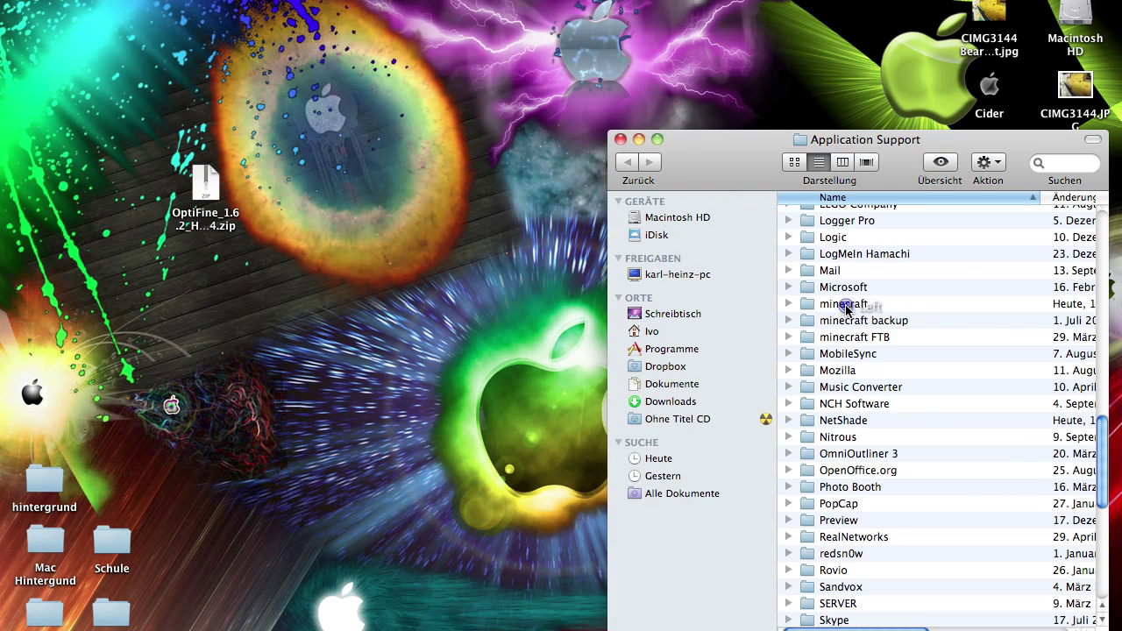
double_click(842, 306)
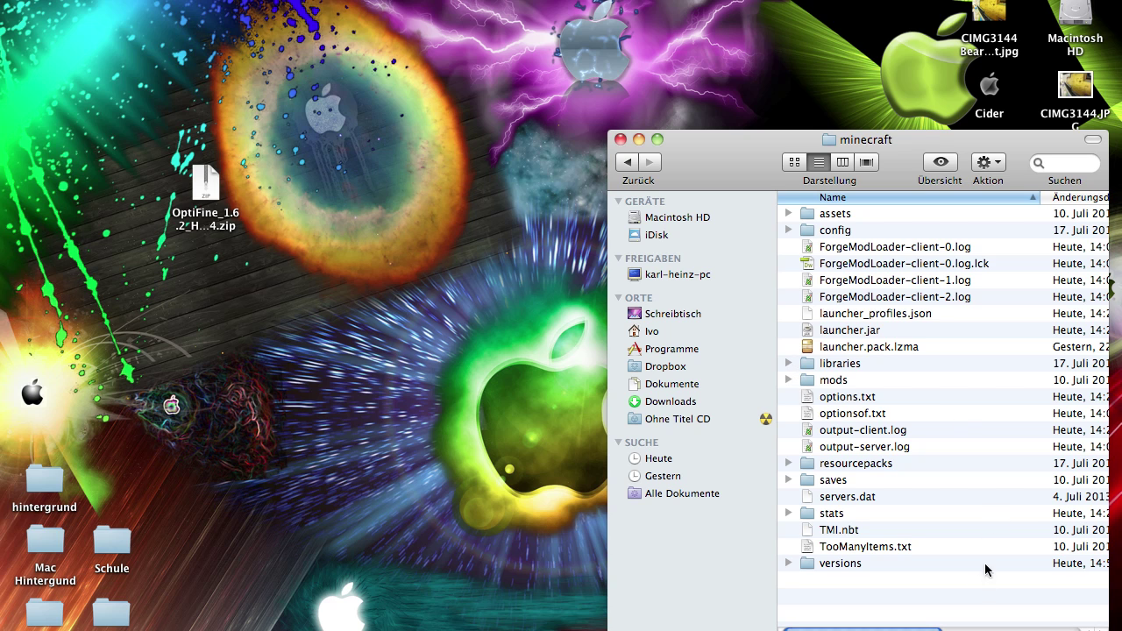
mouse_move(999, 629)
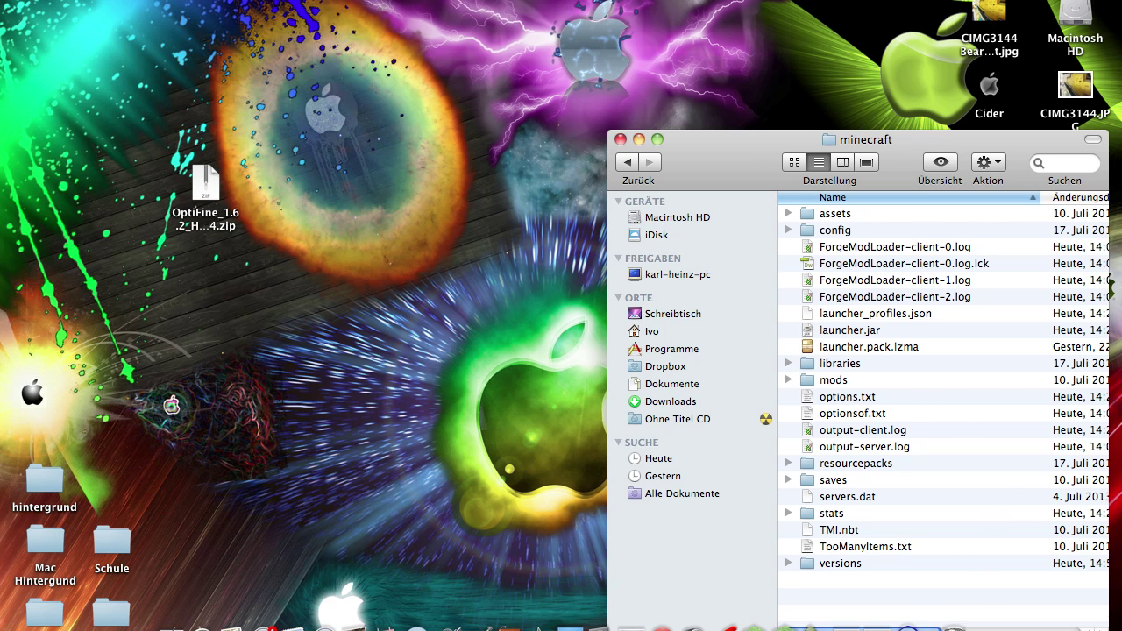
drag(735, 173, 735, 200)
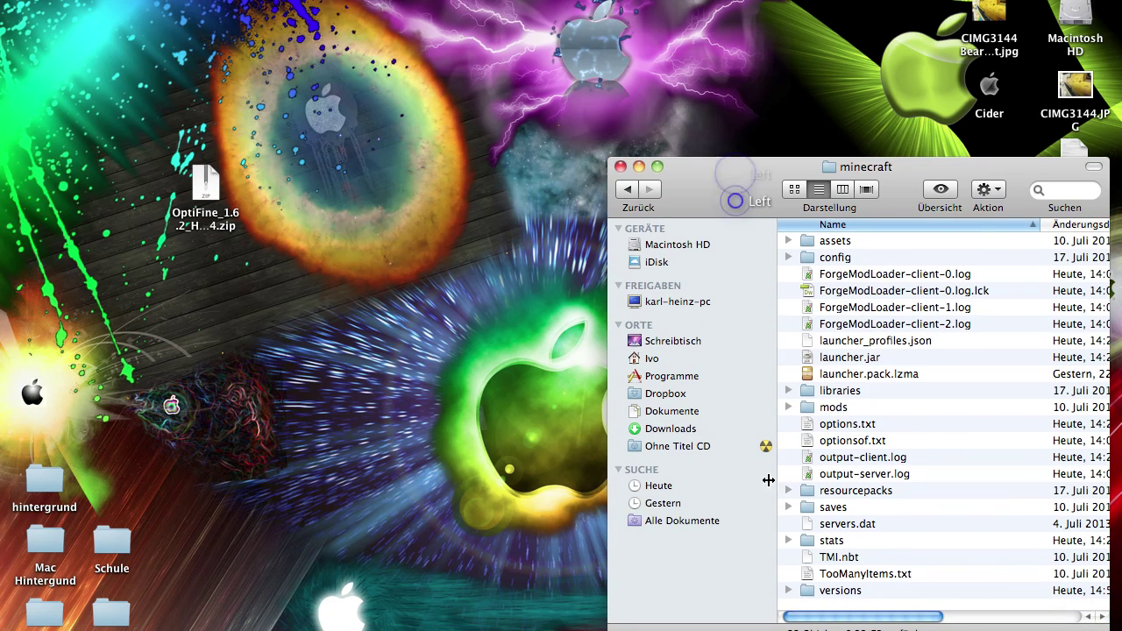
double_click(852, 590)
drag(245, 210, 779, 61)
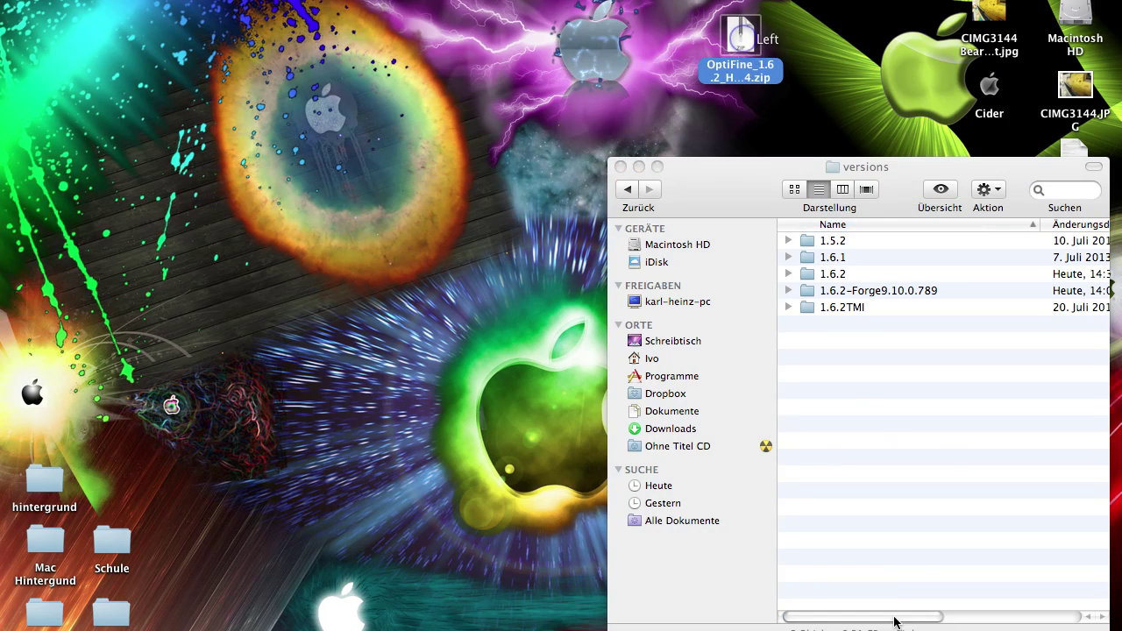
click(947, 462)
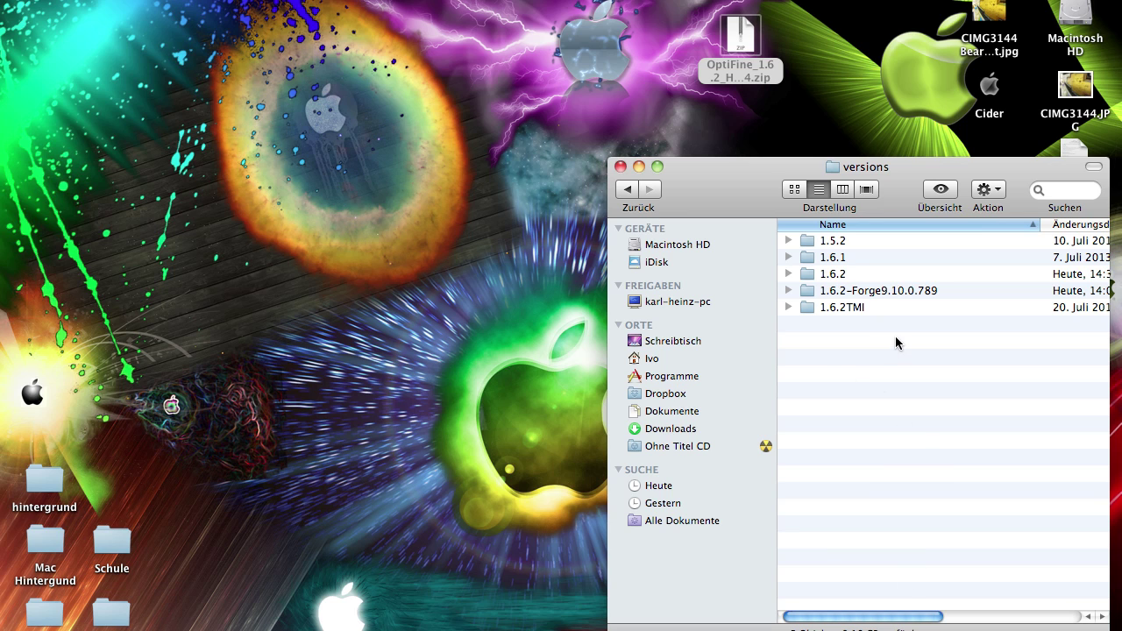
Select the 1.6.2 version folder, after briefly starting and cancelling a rename of the OptiFine zip
click(843, 277)
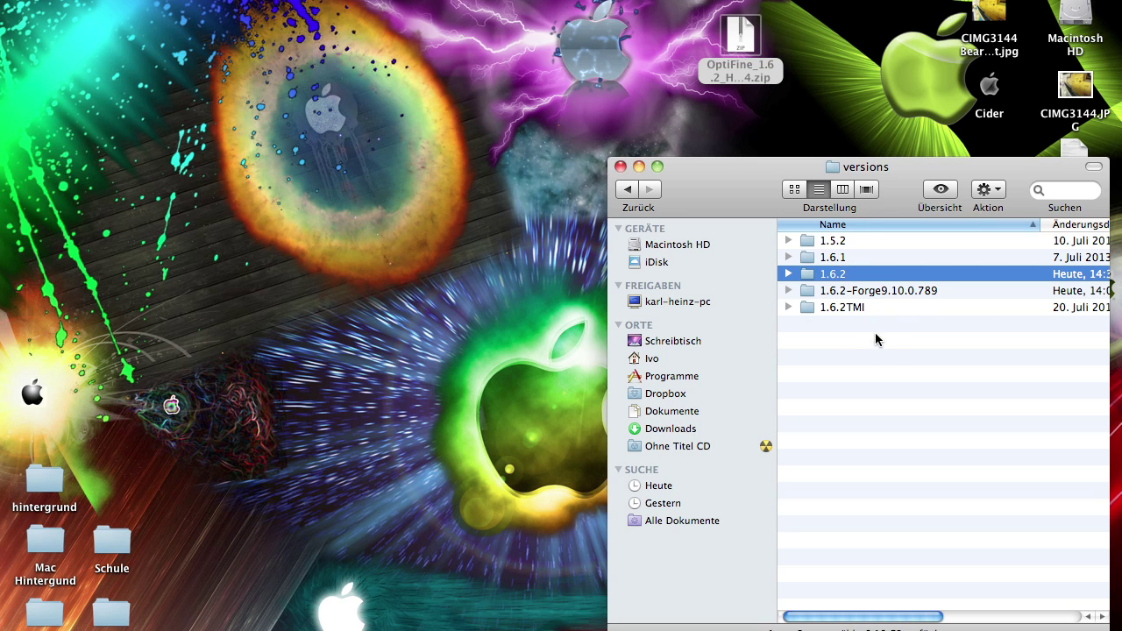
click(830, 240)
click(830, 257)
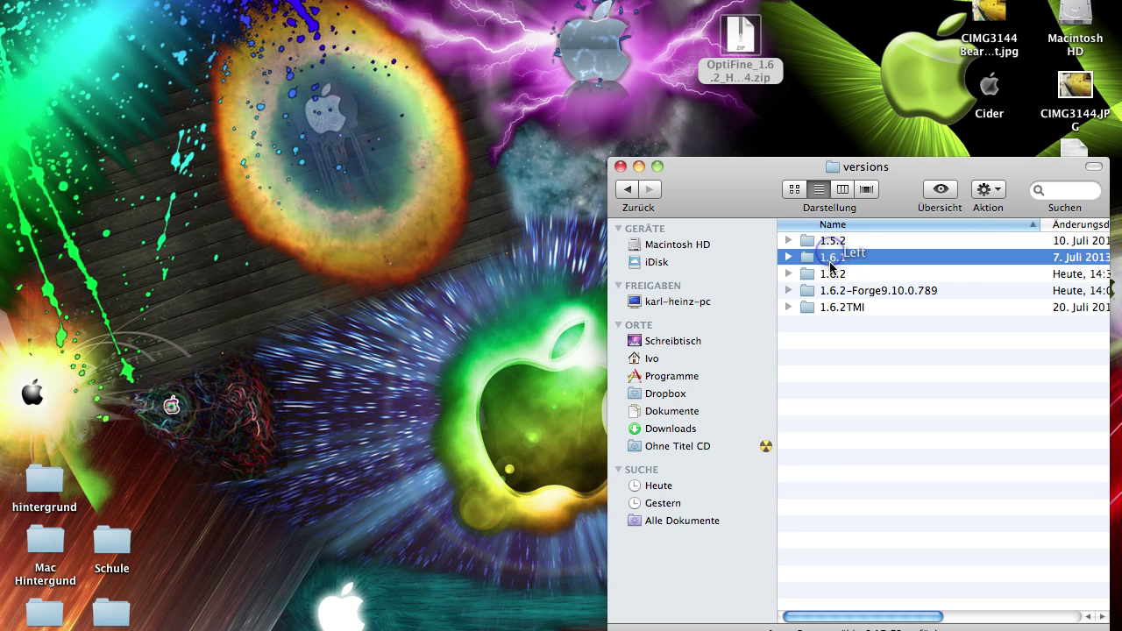
click(829, 273)
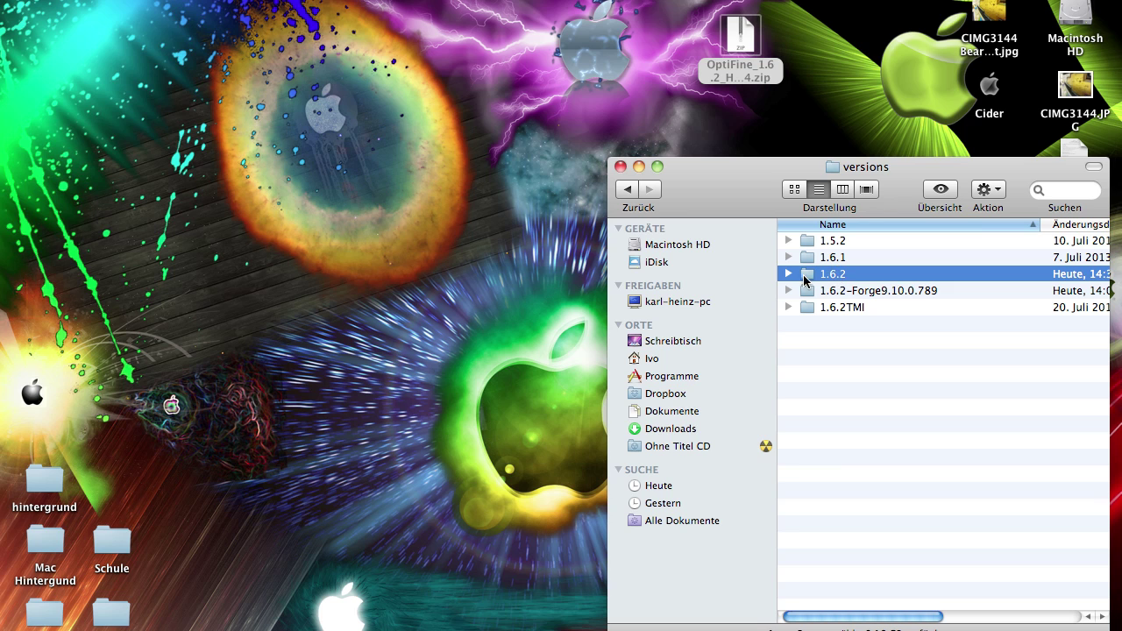
click(740, 83)
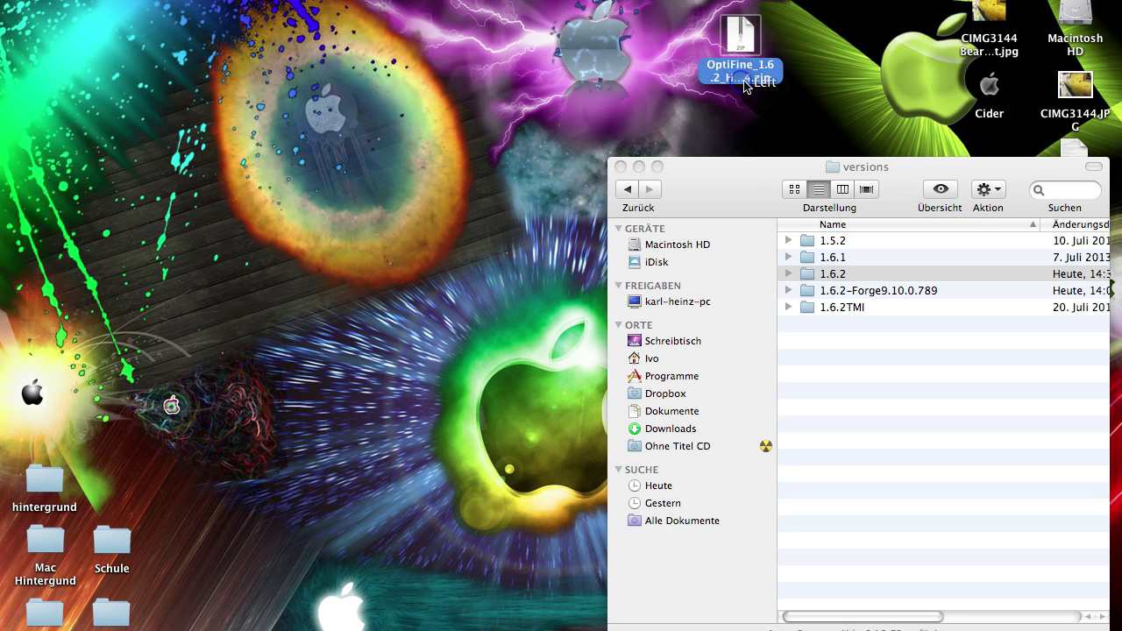
click(831, 275)
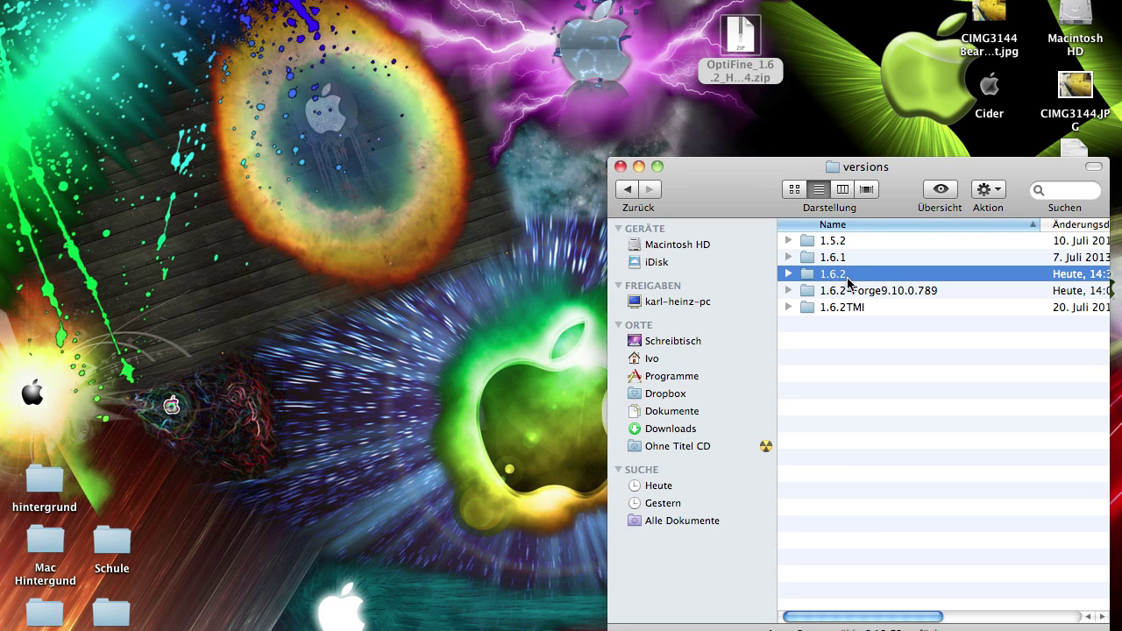
click(749, 79)
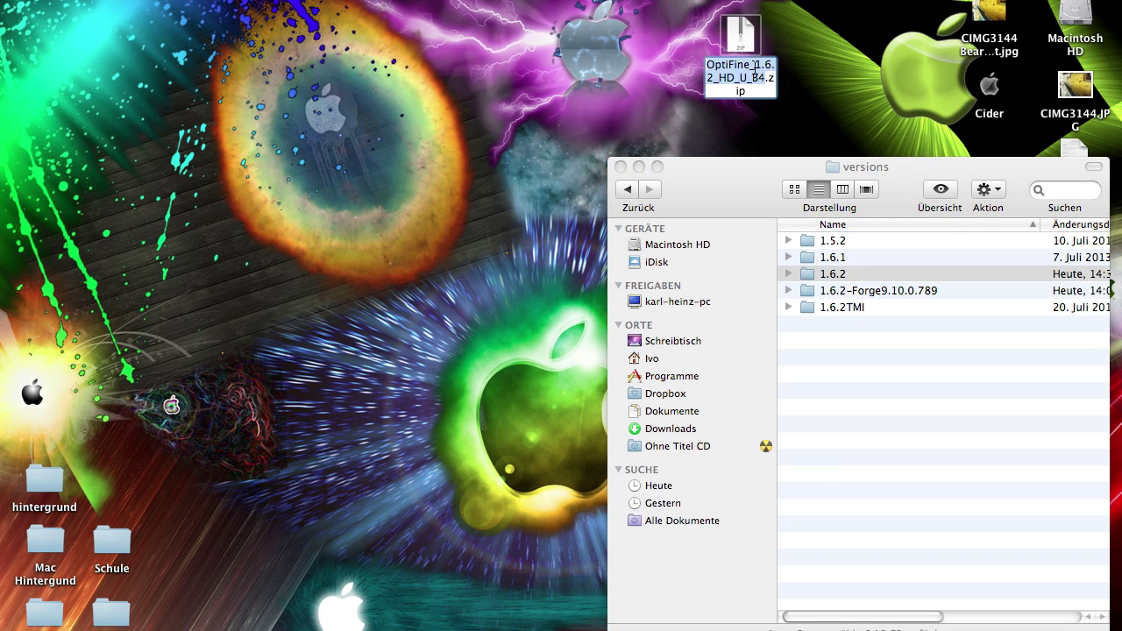
click(715, 78)
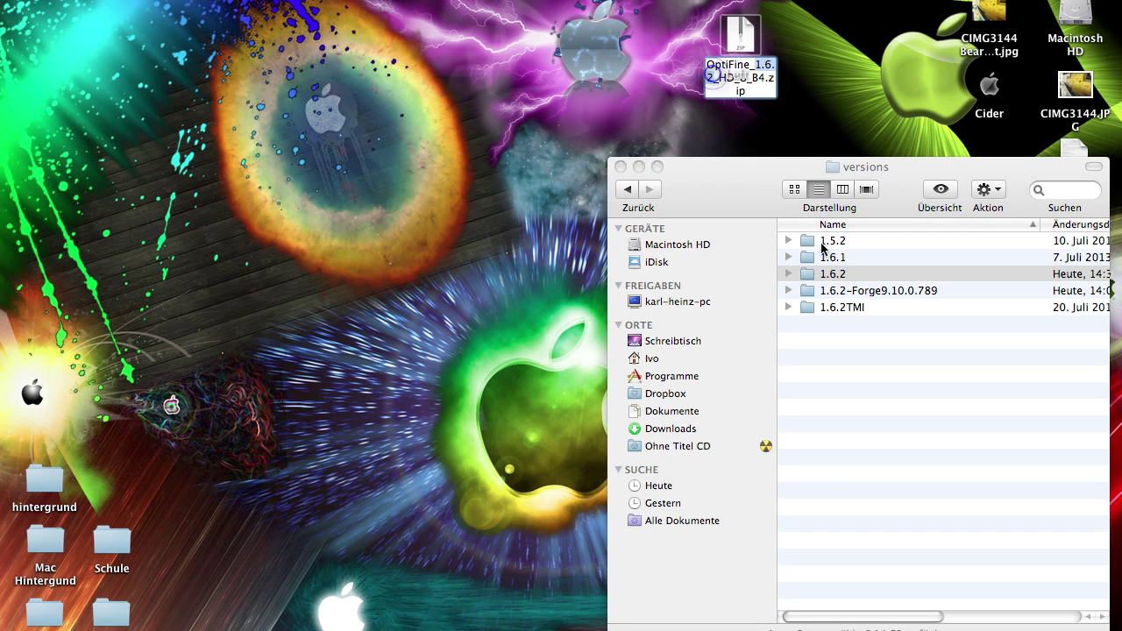
click(854, 275)
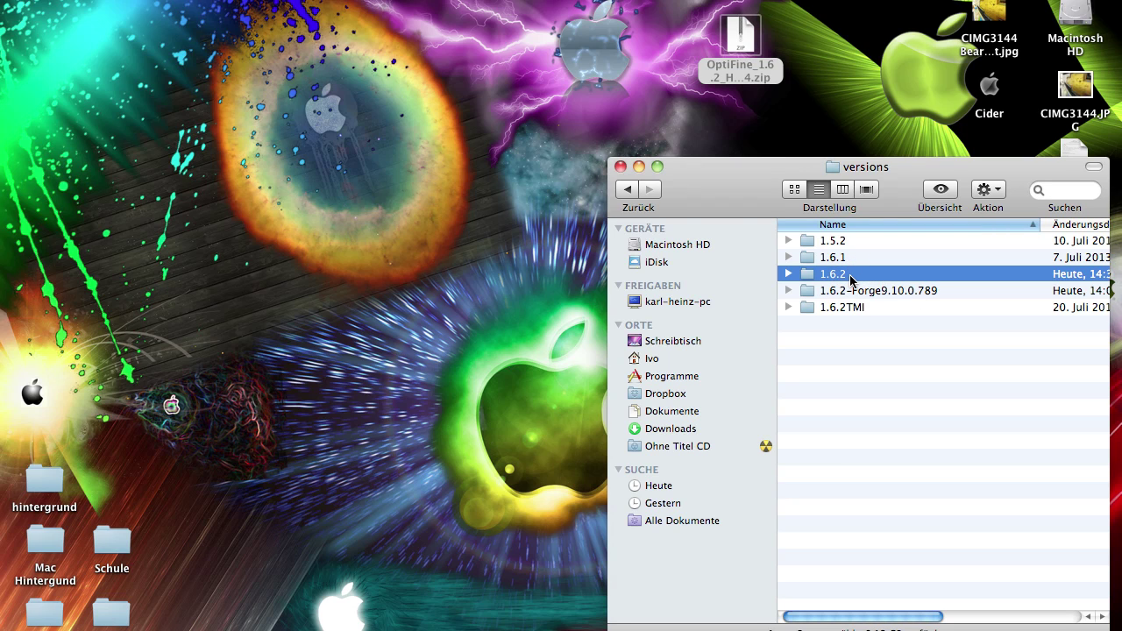
Copy and paste the 1.6.2 folder, then rename '1.6.2 Kopie' to '1.6.2Opti'
right_click(850, 276)
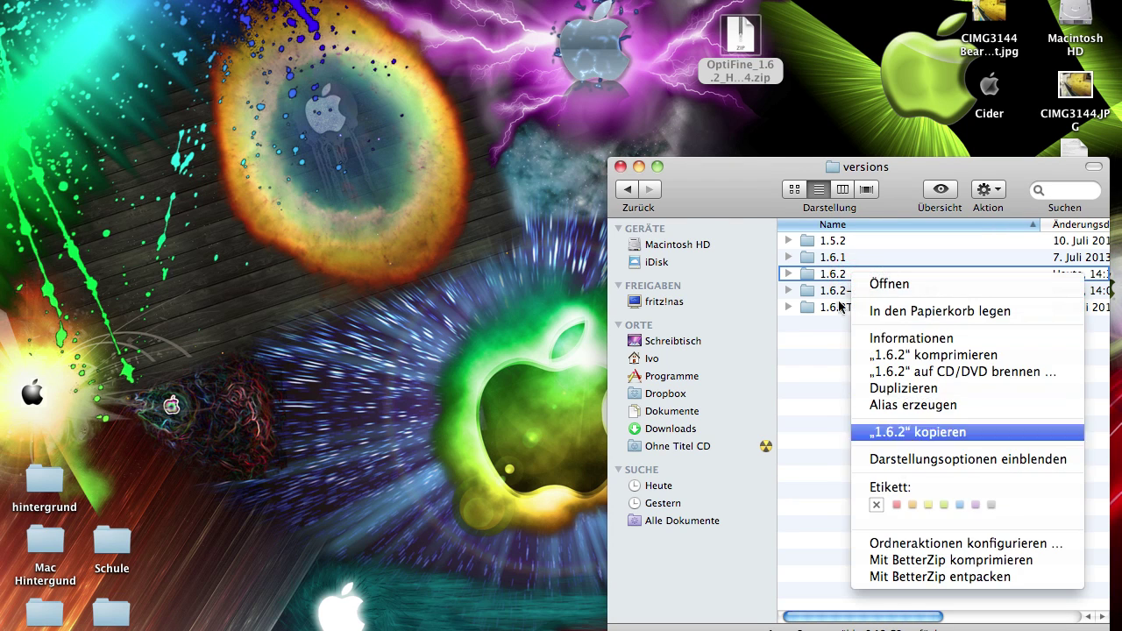
click(831, 277)
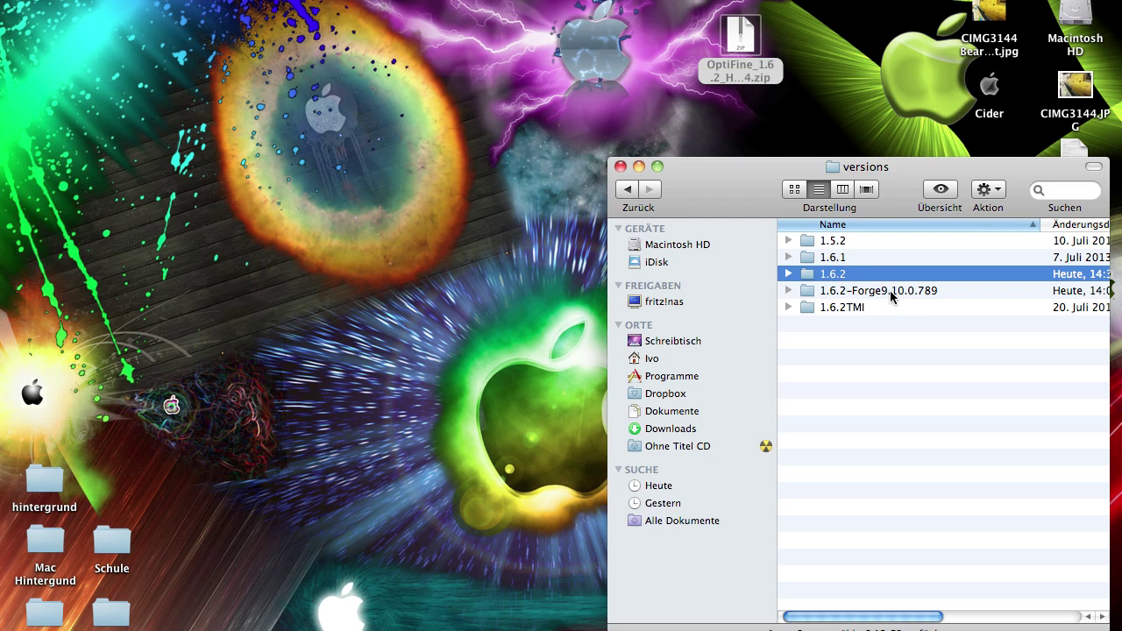
click(868, 365)
key(super+v)
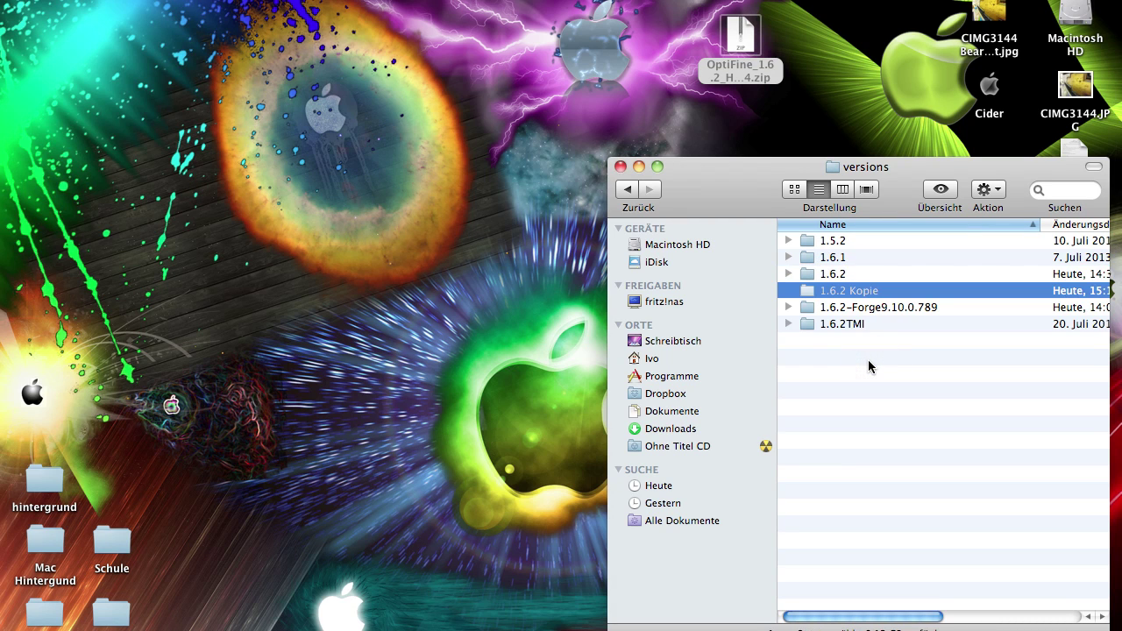
click(851, 293)
click(839, 292)
drag(848, 295, 879, 293)
key(BackSpace)
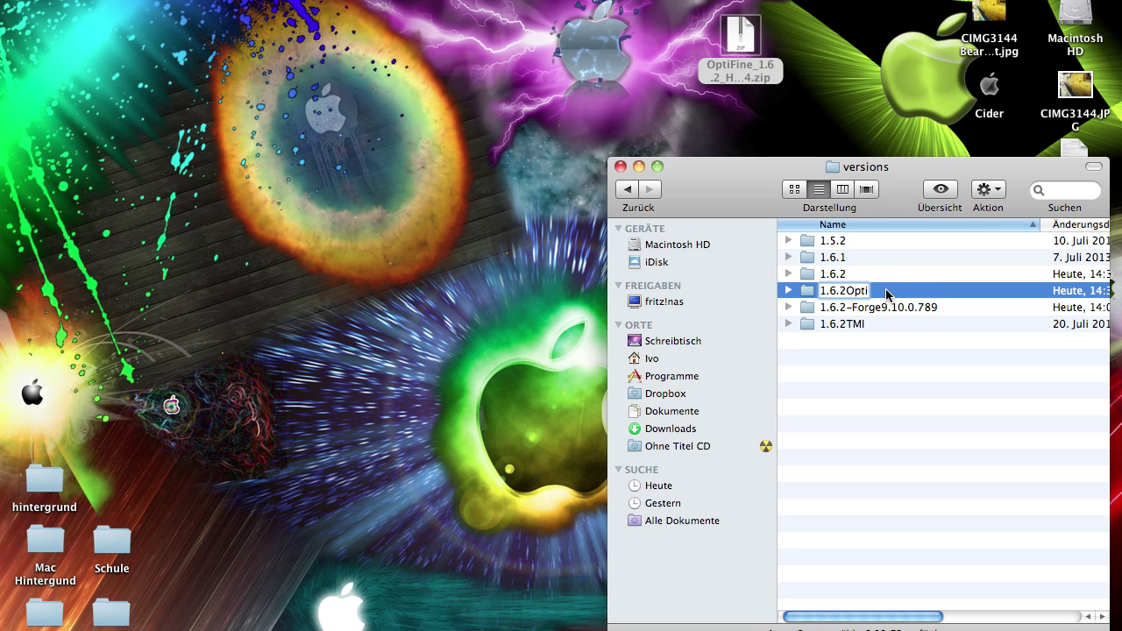
key(Return)
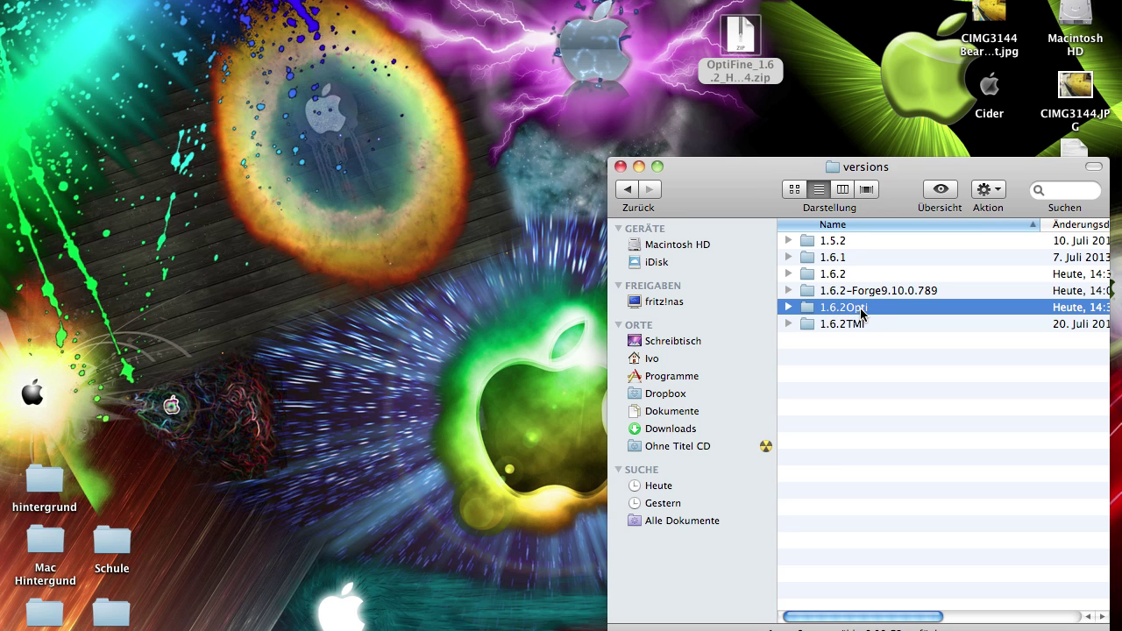
Open the 1.6.2Opti folder and rename 1.6.2.jar to 1.6.2Opti.jar
double_click(846, 307)
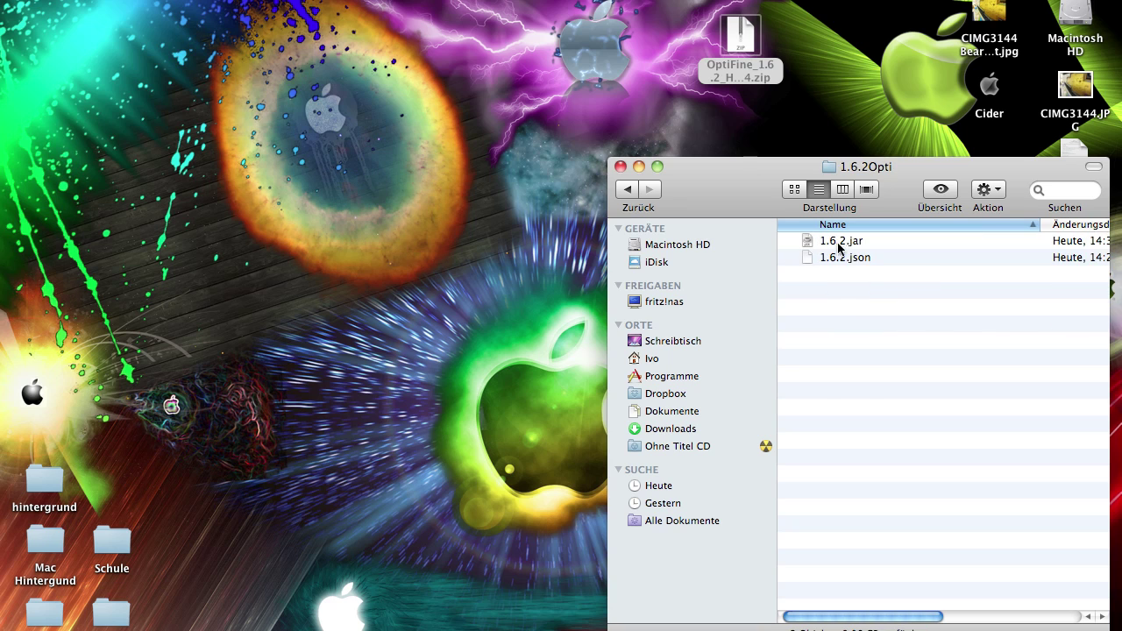
click(832, 245)
click(840, 245)
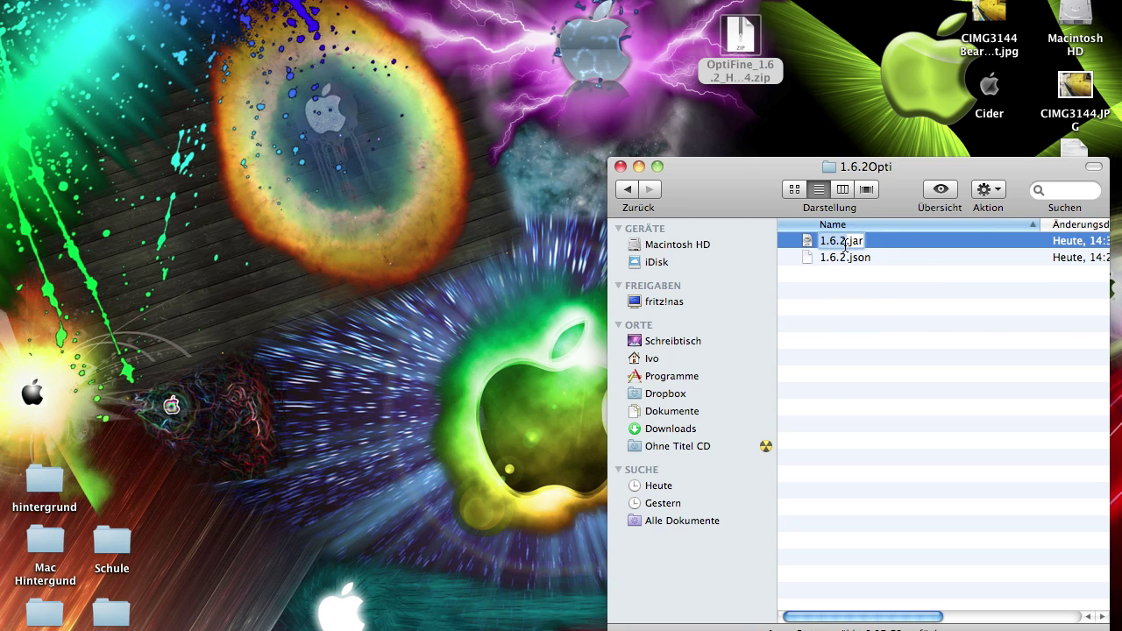
click(844, 245)
text(Opti)
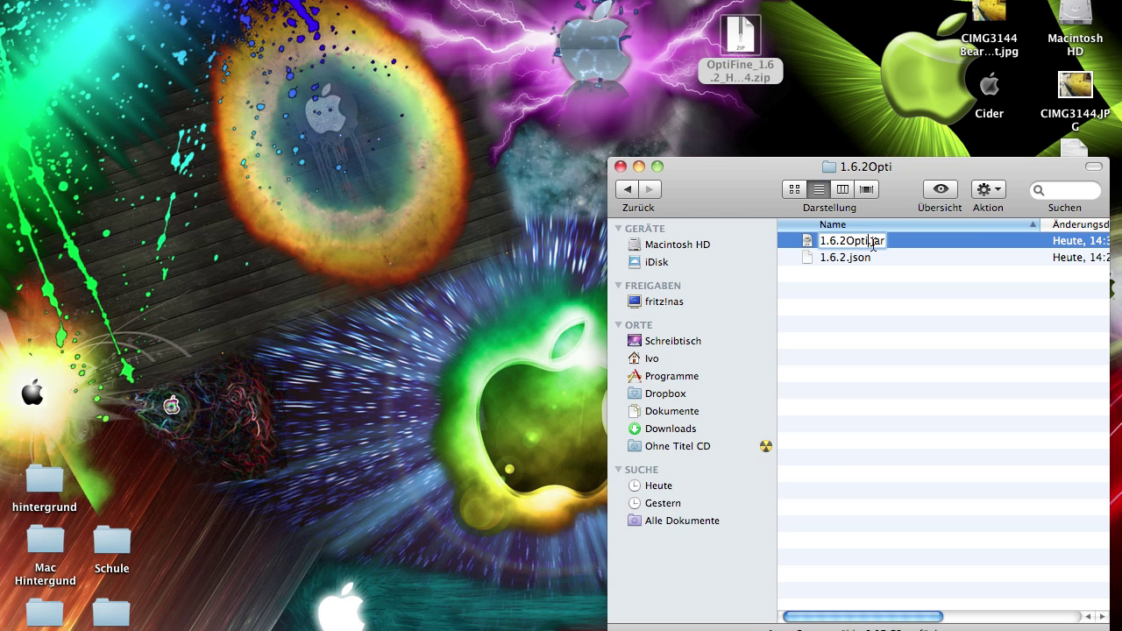
click(821, 246)
Rename 1.6.2.json to 1.6.2Opti.json
click(832, 259)
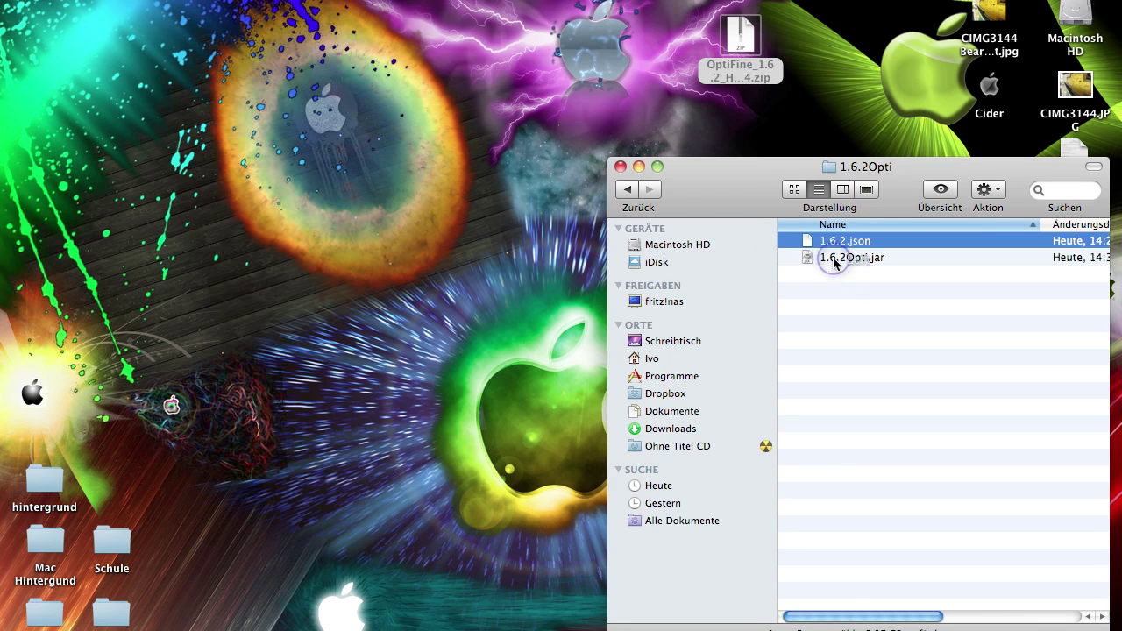
click(833, 246)
click(843, 245)
text(Opti)
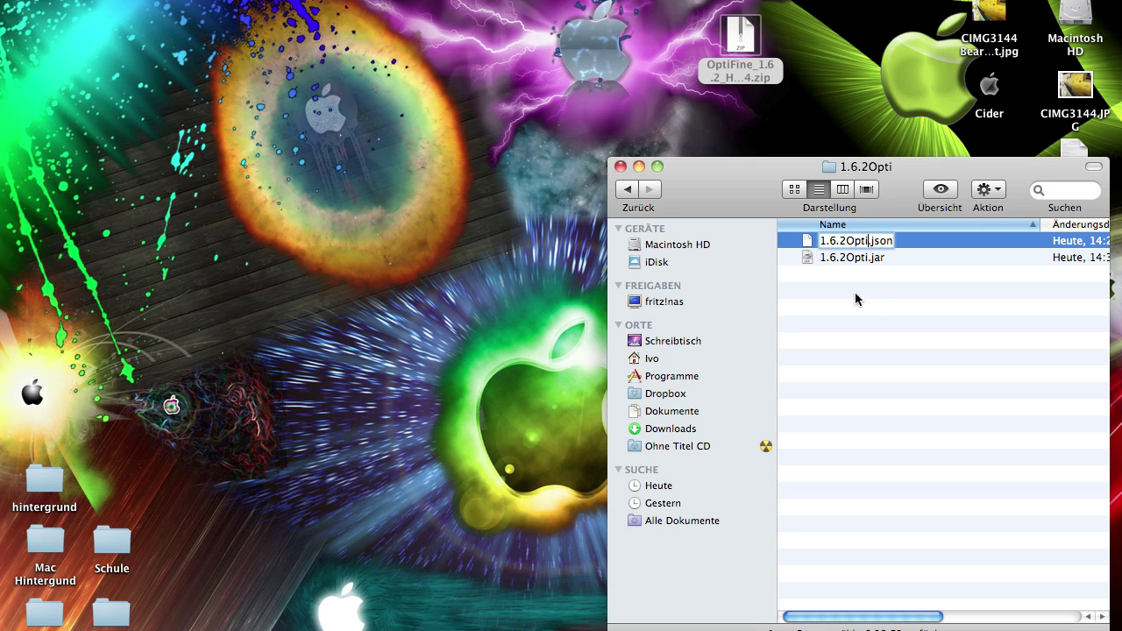
click(874, 322)
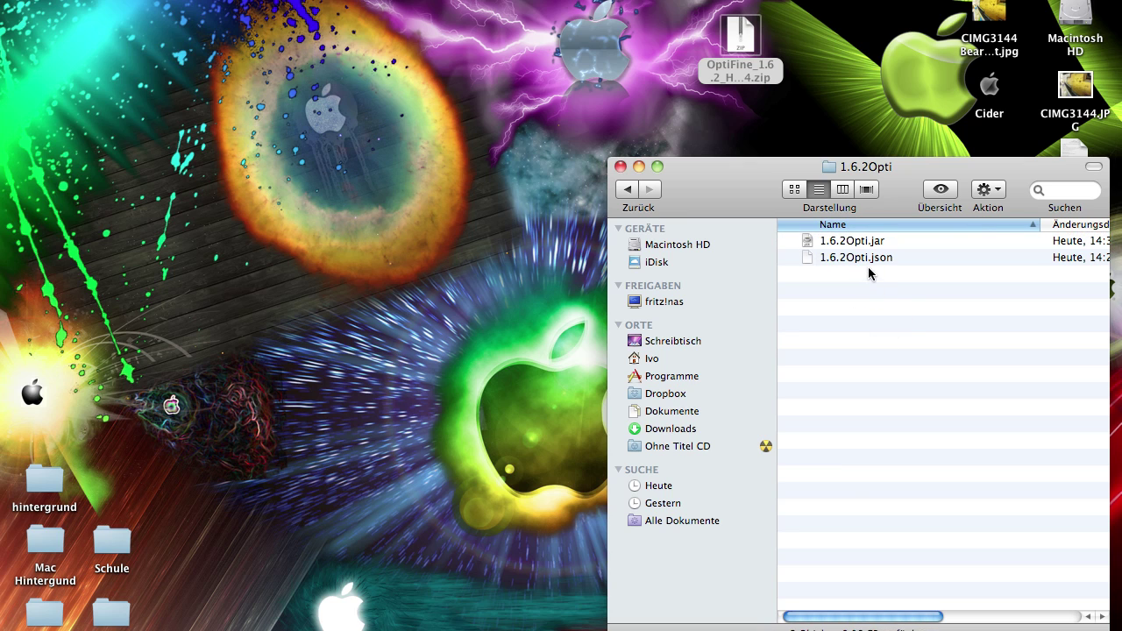
click(871, 260)
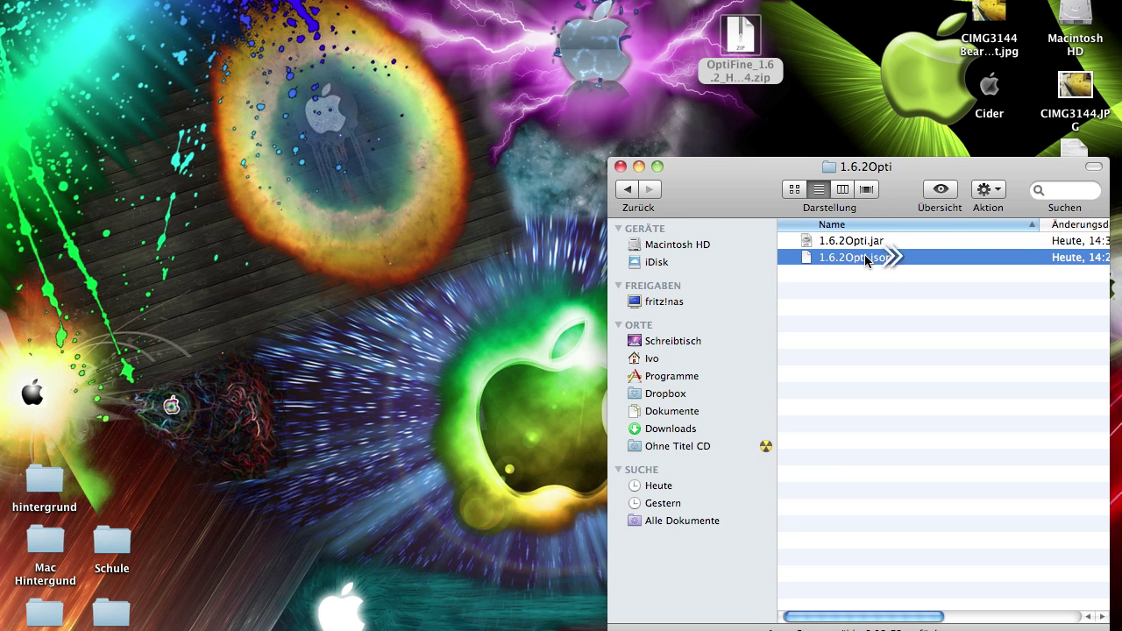
scroll(868, 258, right, 5)
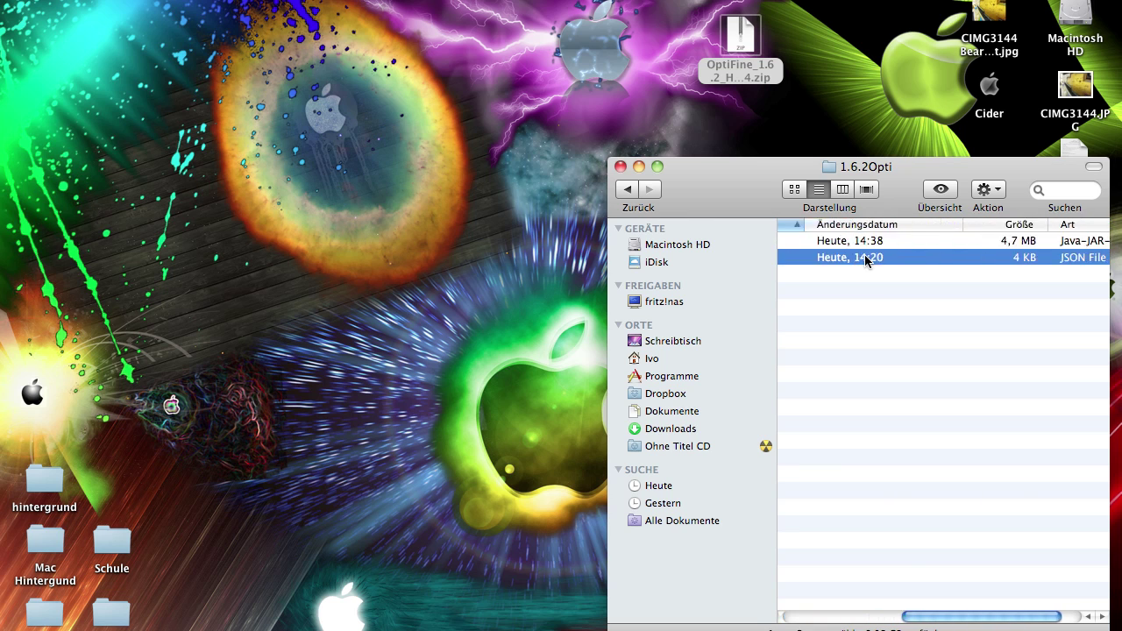
click(1042, 256)
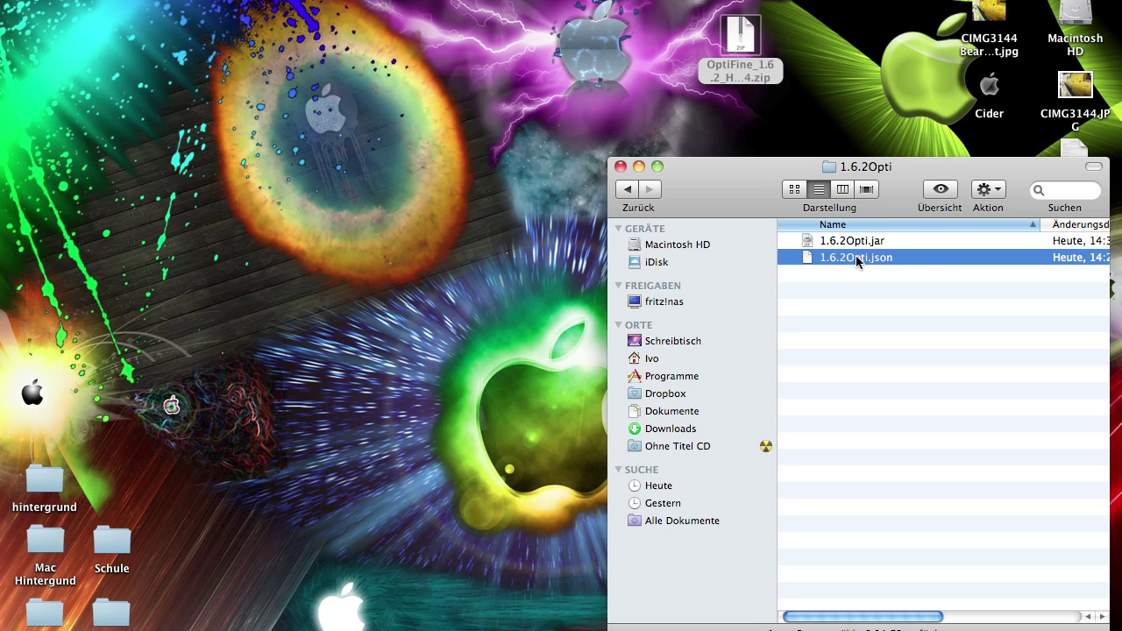
Open 1.6.2Opti.json with TextEdit via Open With > Other, searching 'tex'
right_click(920, 269)
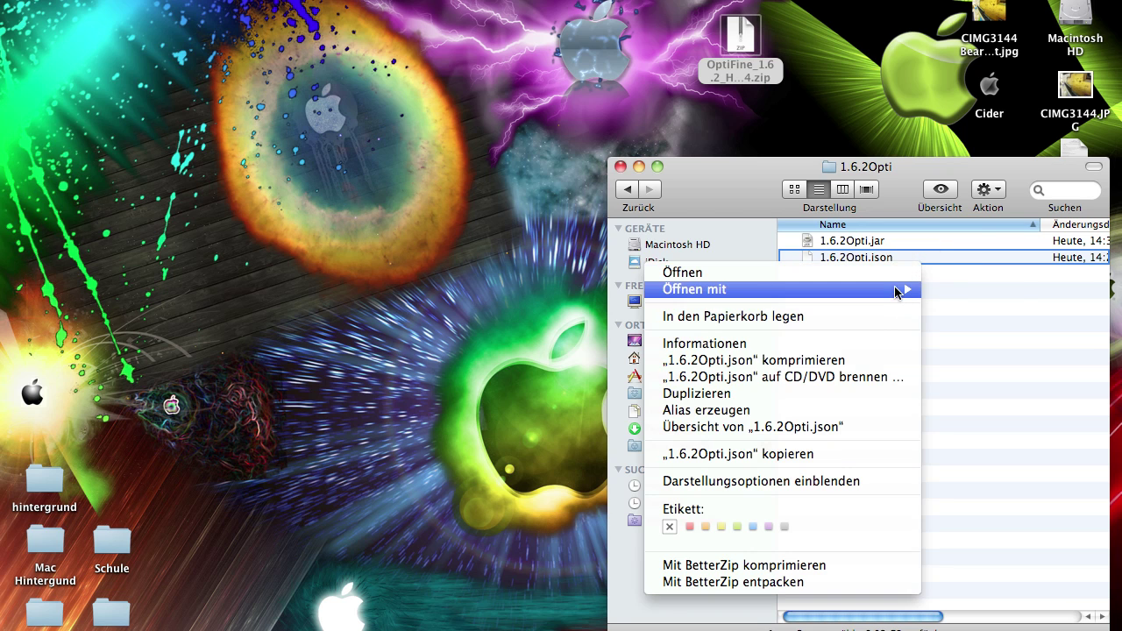
mouse_move(897, 292)
click(946, 318)
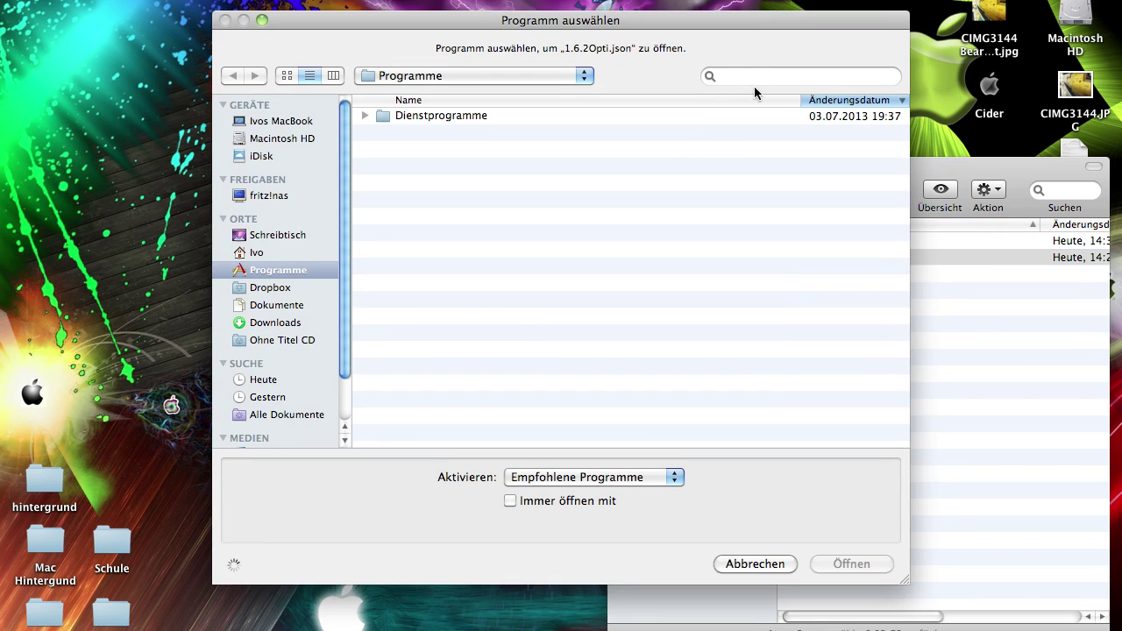
click(756, 76)
text(text)
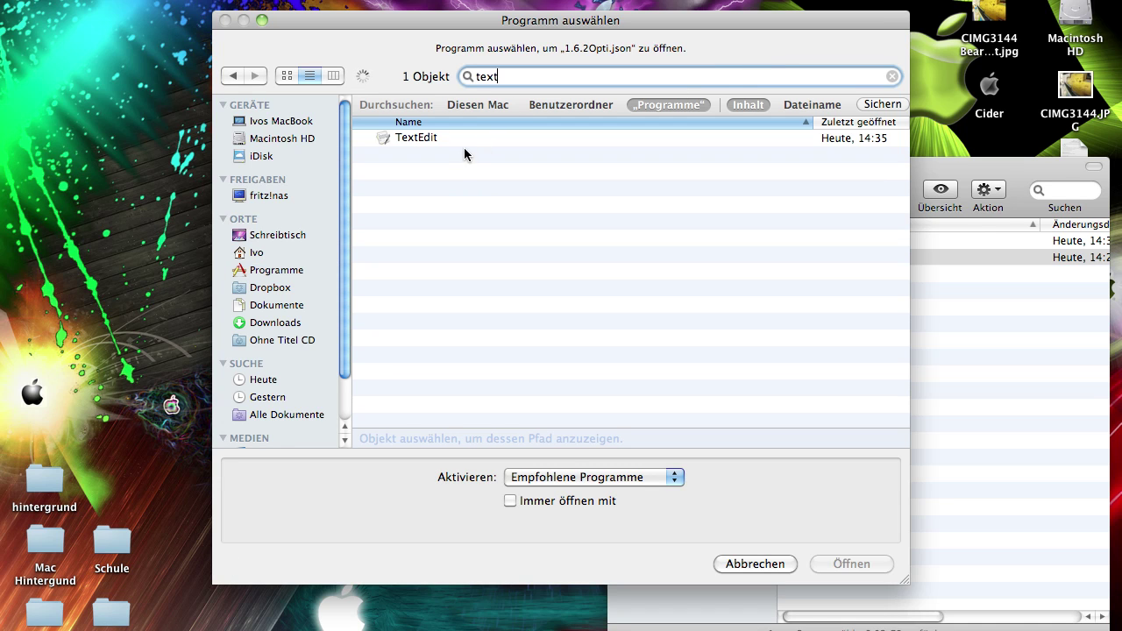
click(463, 140)
click(848, 563)
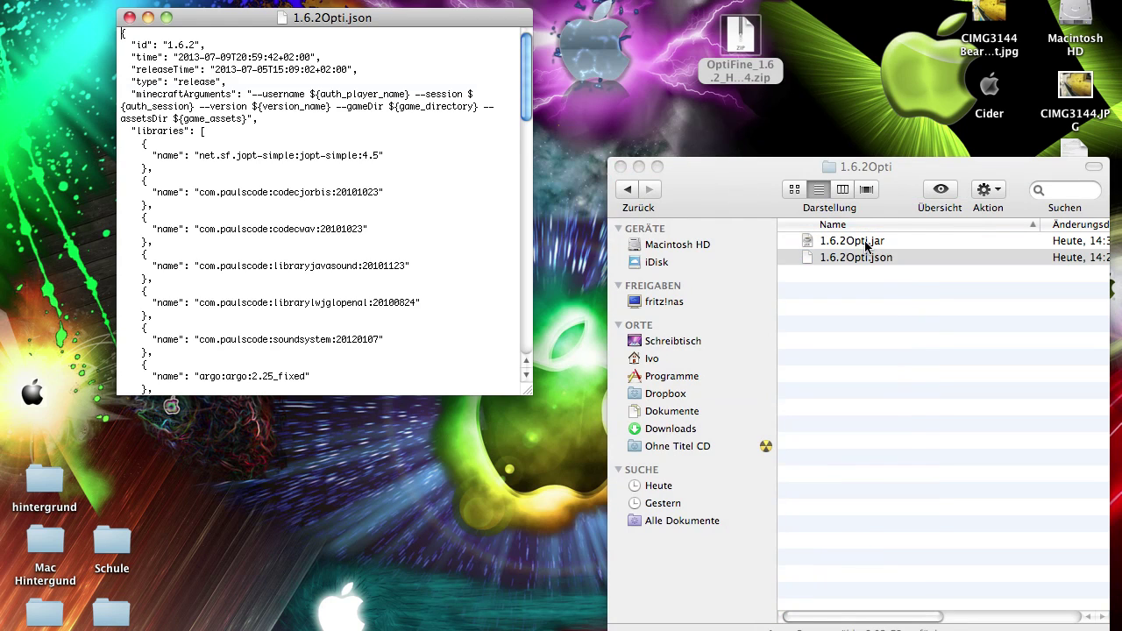
drag(371, 14, 892, 359)
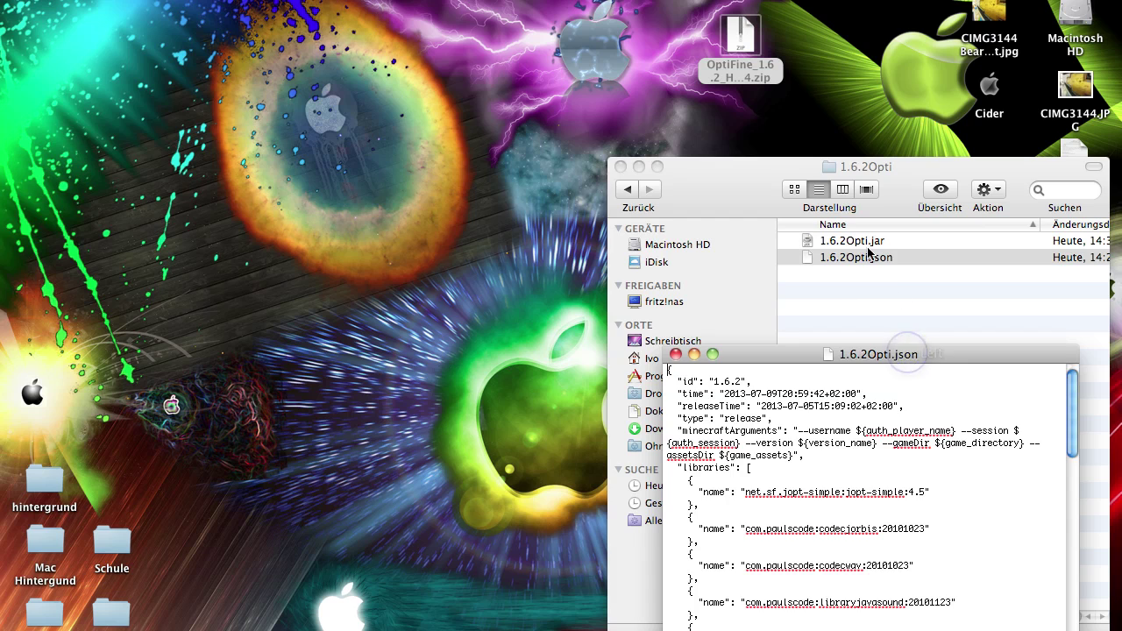
click(867, 257)
right_click(888, 259)
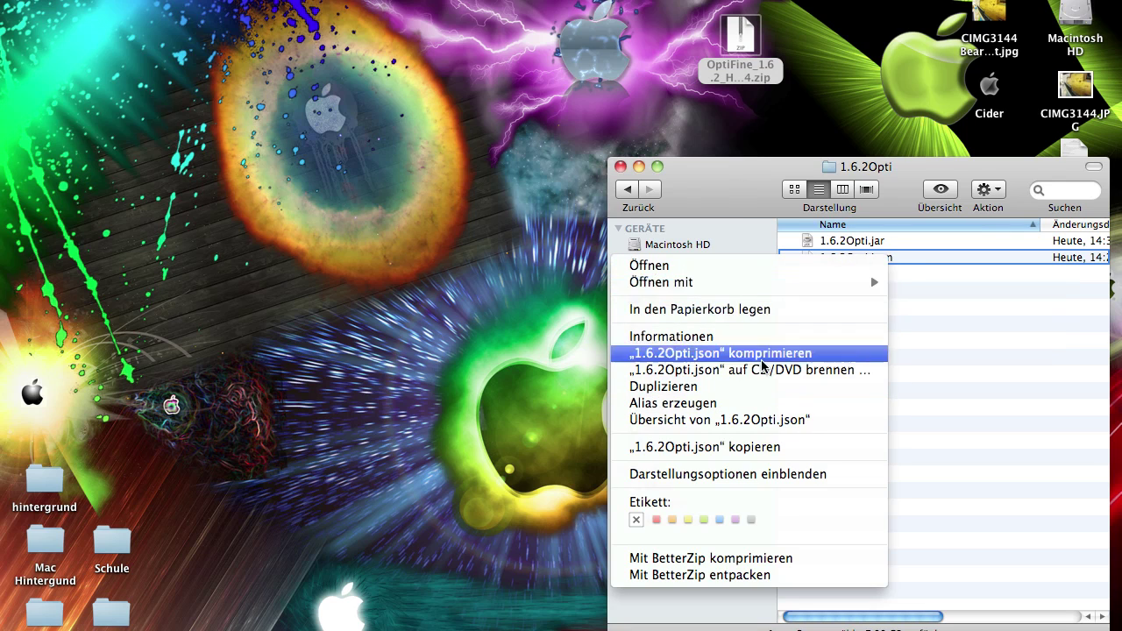
click(706, 271)
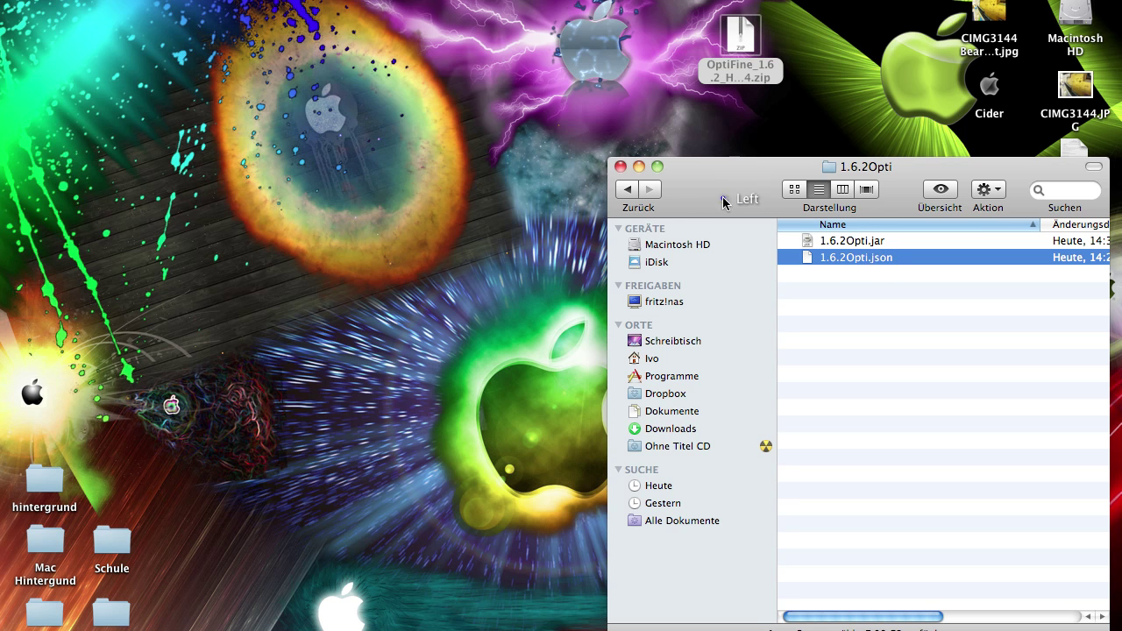
Change the id value in the json from 1.6.2 to 1.6.2Opti
drag(722, 196, 722, 144)
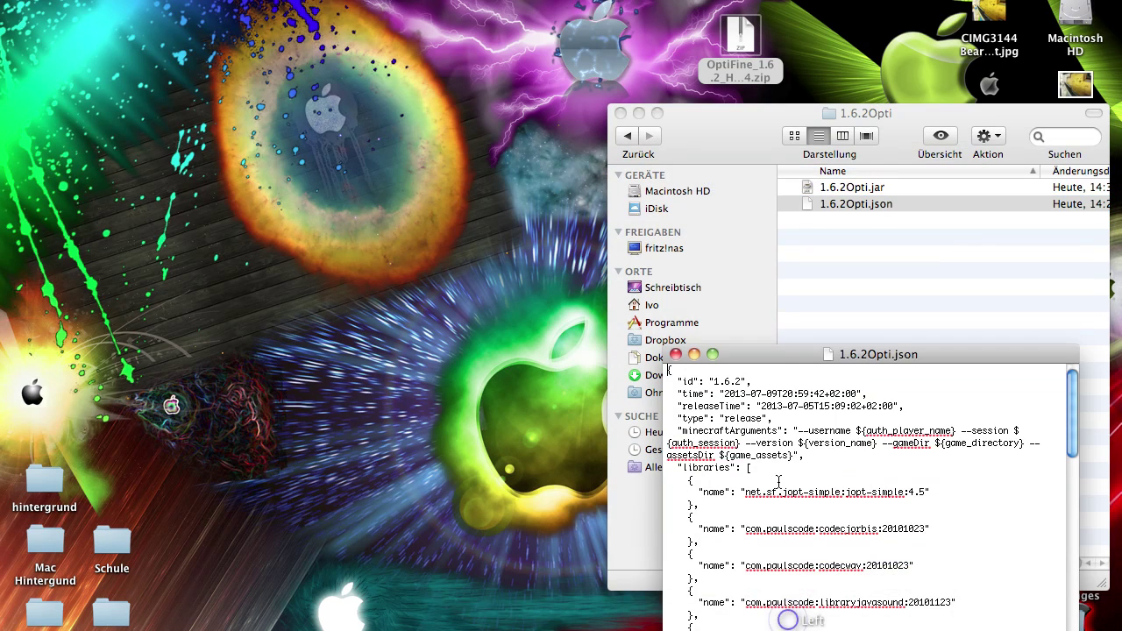
drag(760, 355, 765, 252)
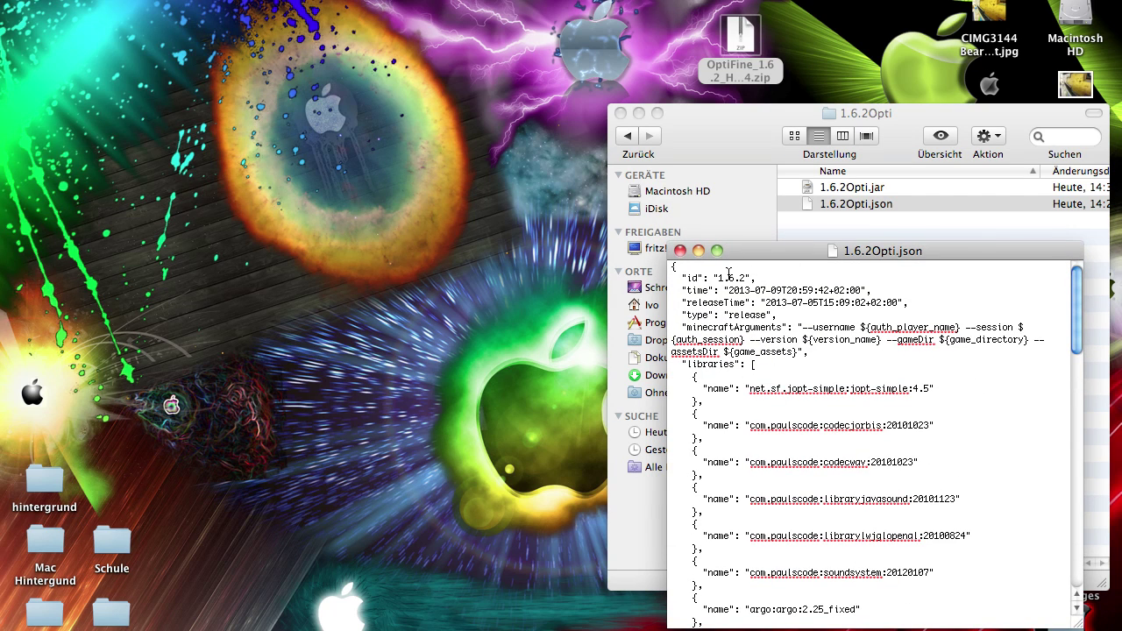
drag(681, 278, 754, 277)
click(839, 203)
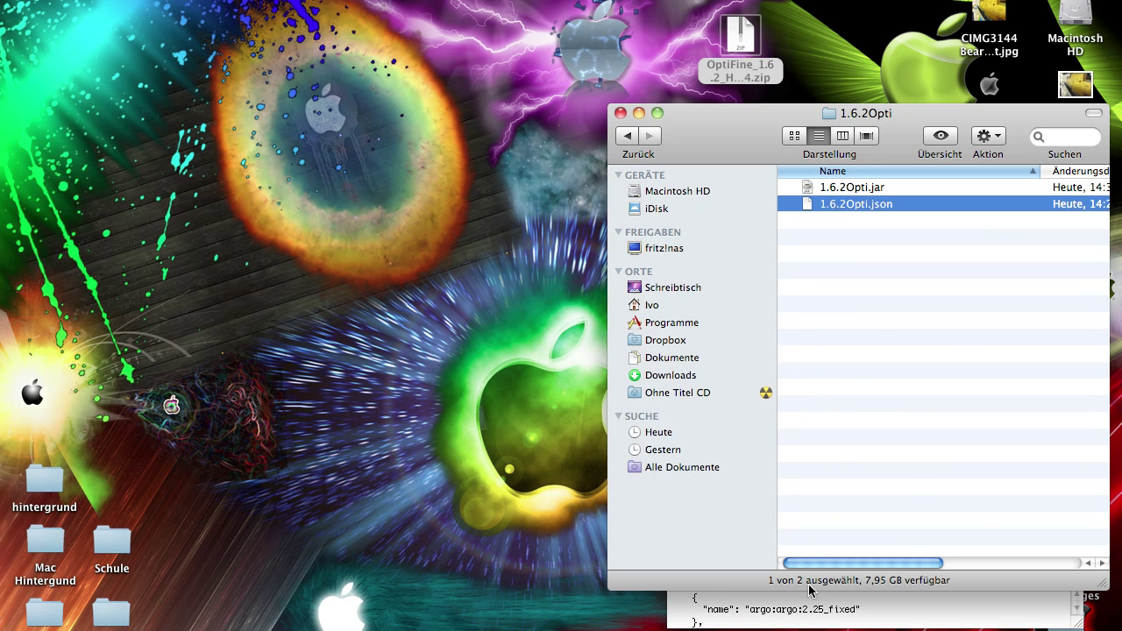
click(789, 598)
click(746, 278)
text(Opti)
click(785, 279)
drag(765, 278, 719, 278)
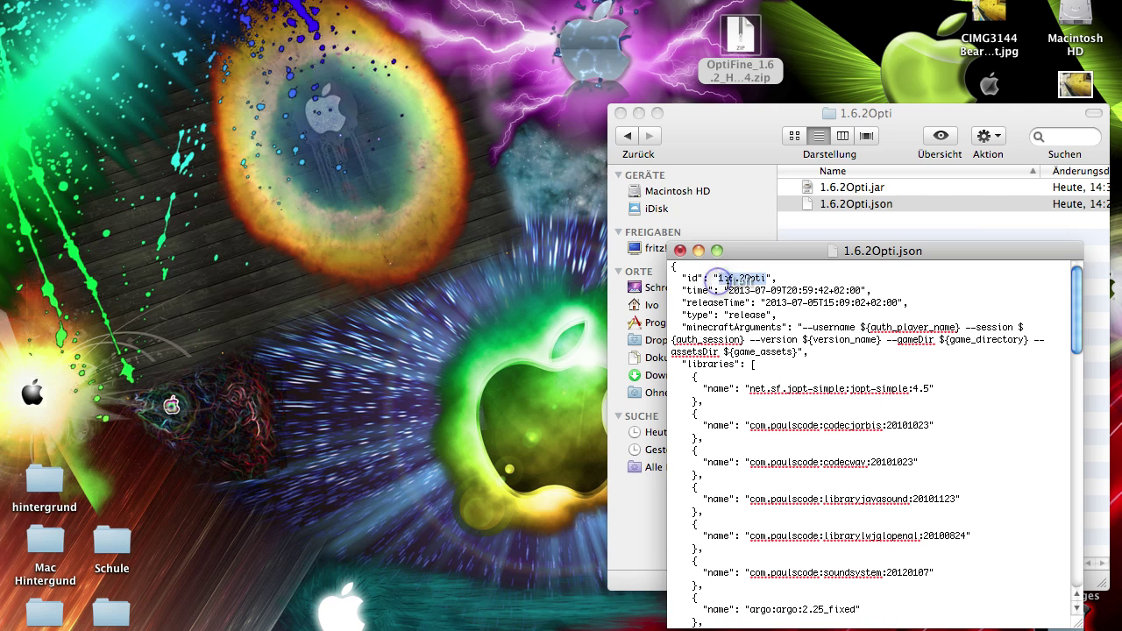
Change the time and releaseTime years from 2013 to 2012, then save and close the file
click(737, 291)
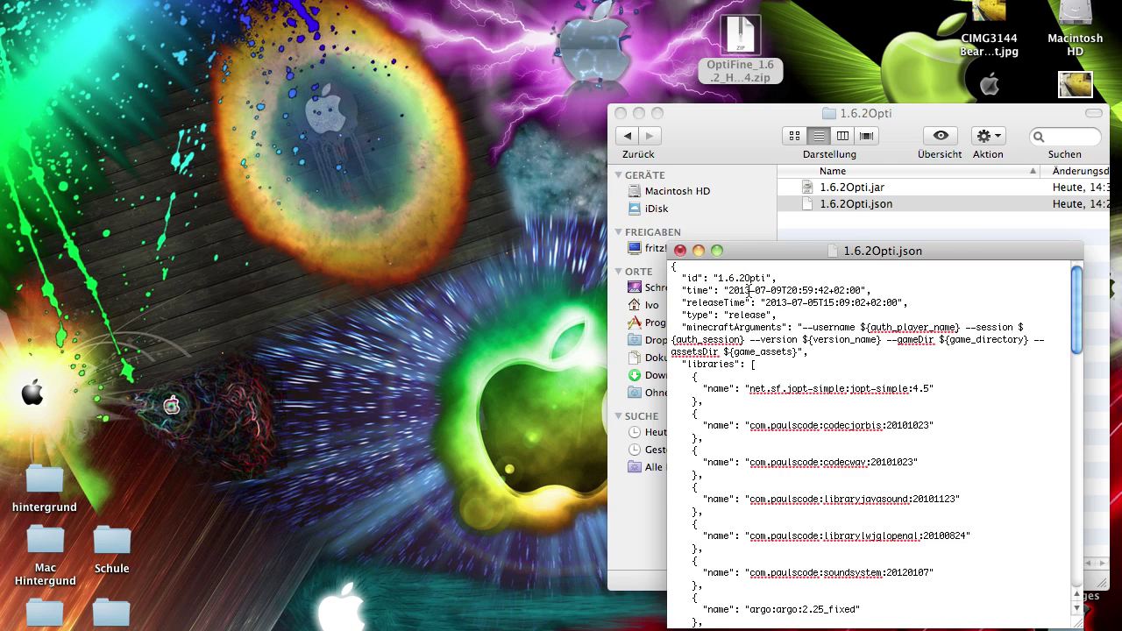
key(BackSpace)
text(2)
click(786, 303)
key(BackSpace)
text(2)
drag(772, 290, 783, 290)
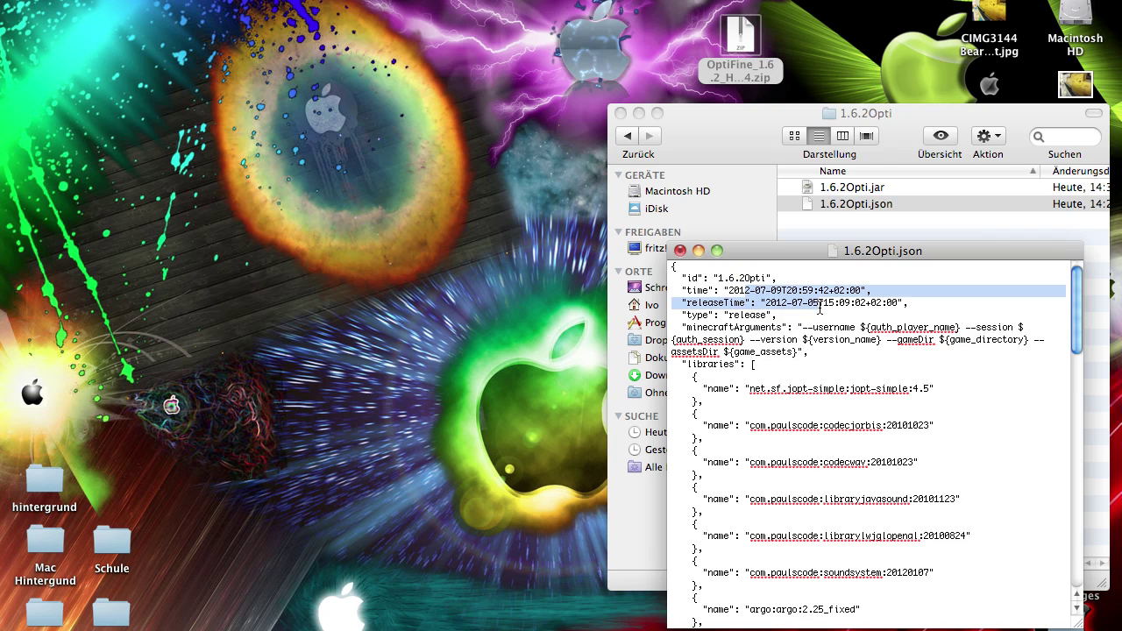
click(800, 314)
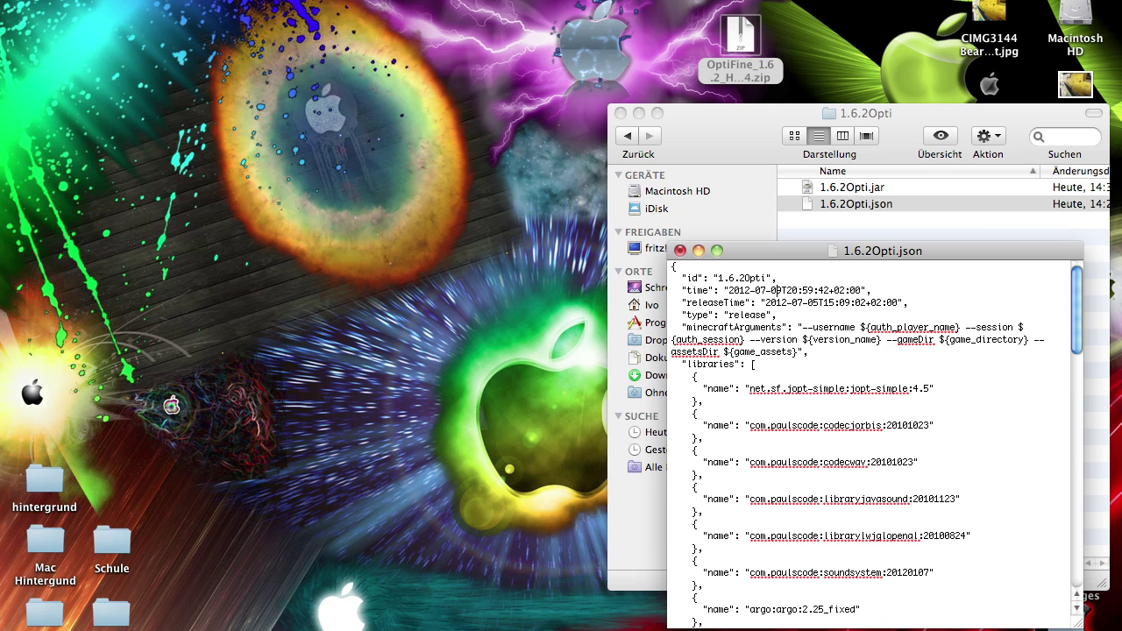
click(171, 75)
click(680, 251)
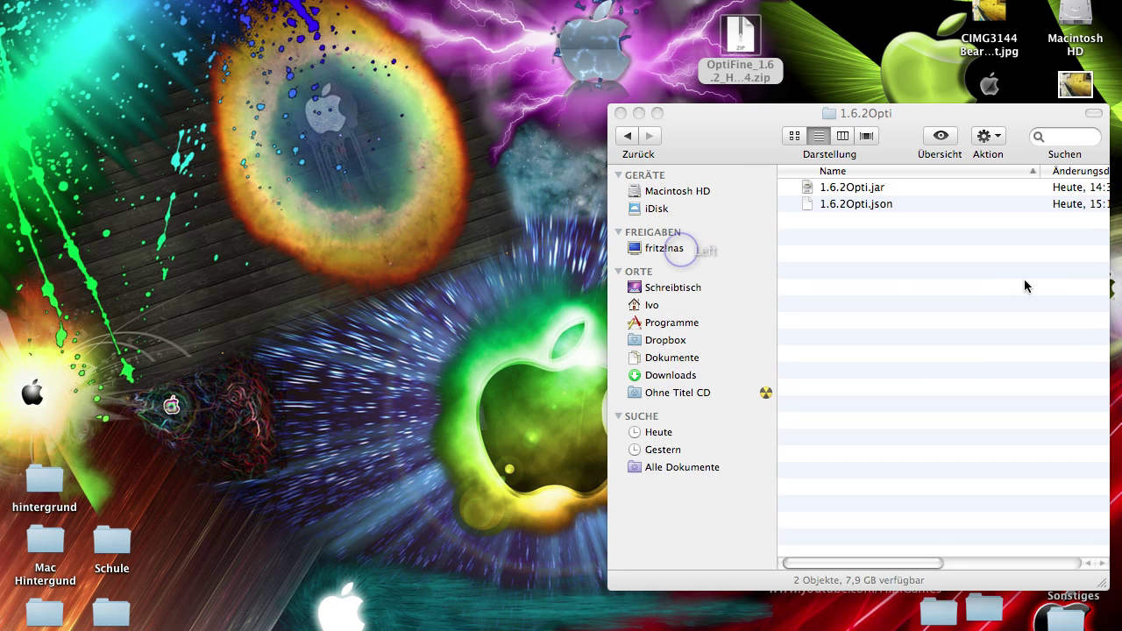
Select 1.6.2Opti.jar next to the edited 1.6.2Opti.json in the 1.6.2Opti folder
scroll(1026, 286, right, 5)
click(1006, 206)
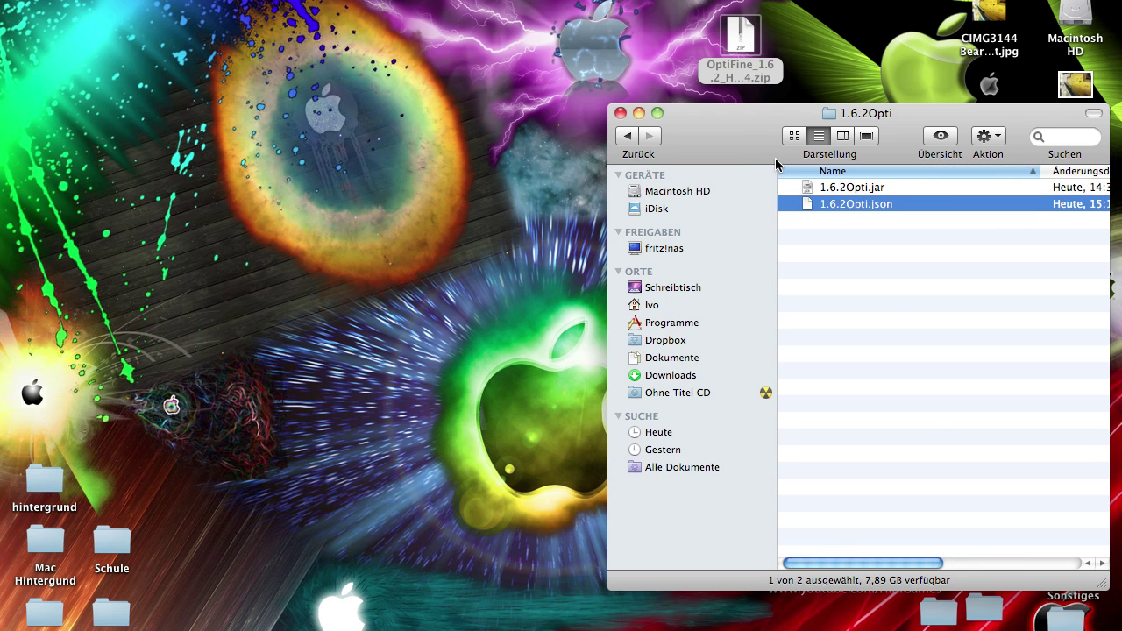
drag(775, 164, 775, 195)
click(858, 225)
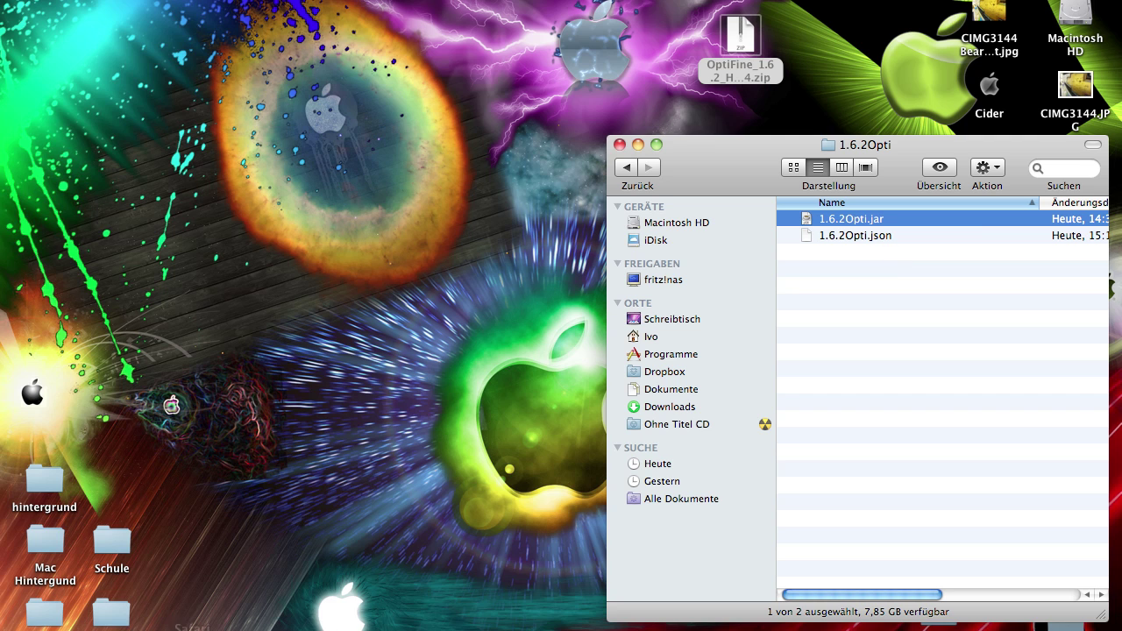
Open a new Safari window and load the Dropbox link to download the Minecraft version jar instructions RTF
right_click(175, 596)
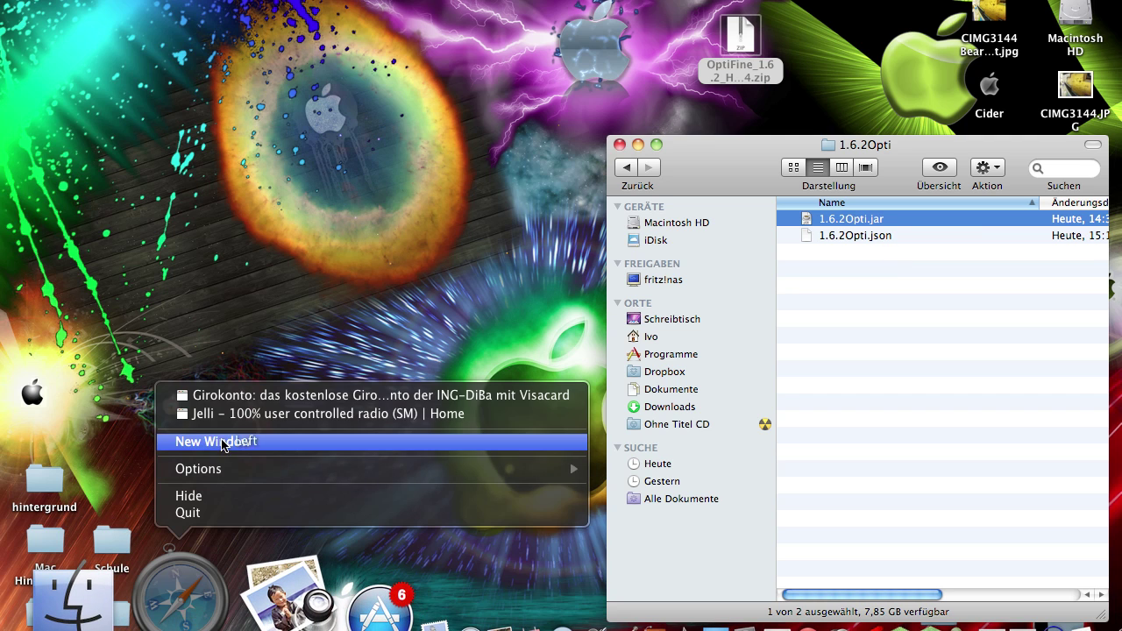
click(223, 442)
click(246, 15)
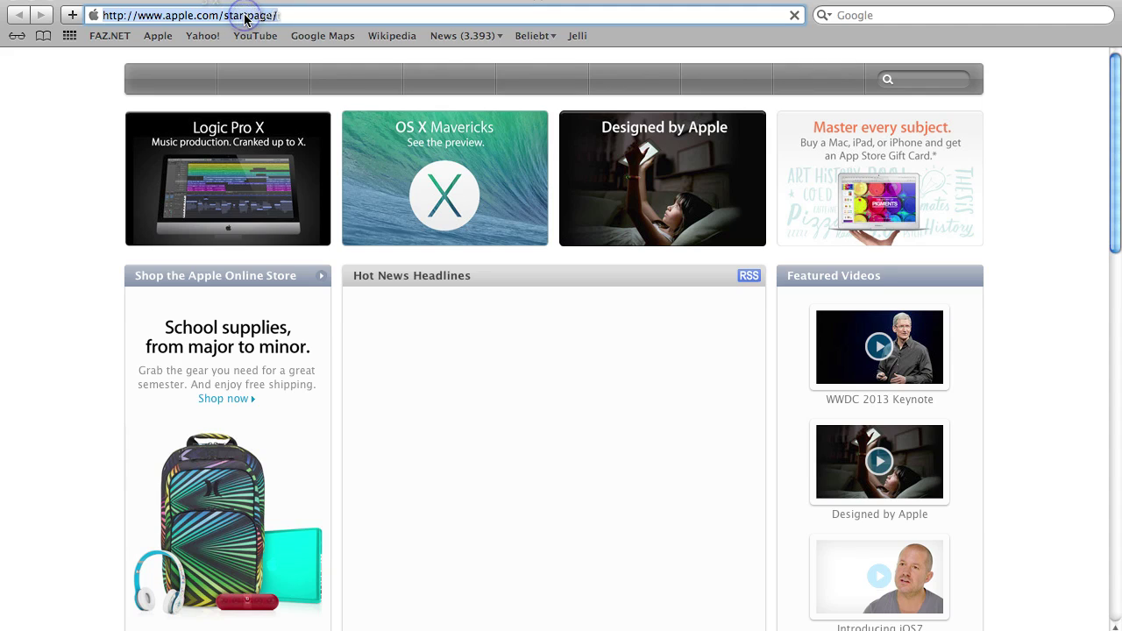
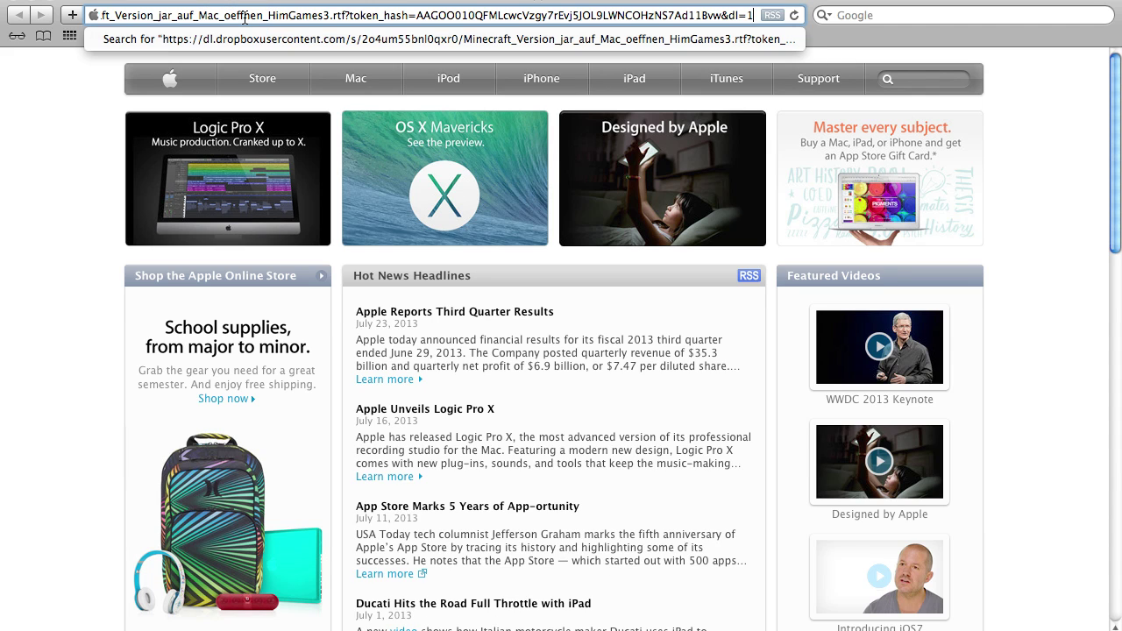
key(Return)
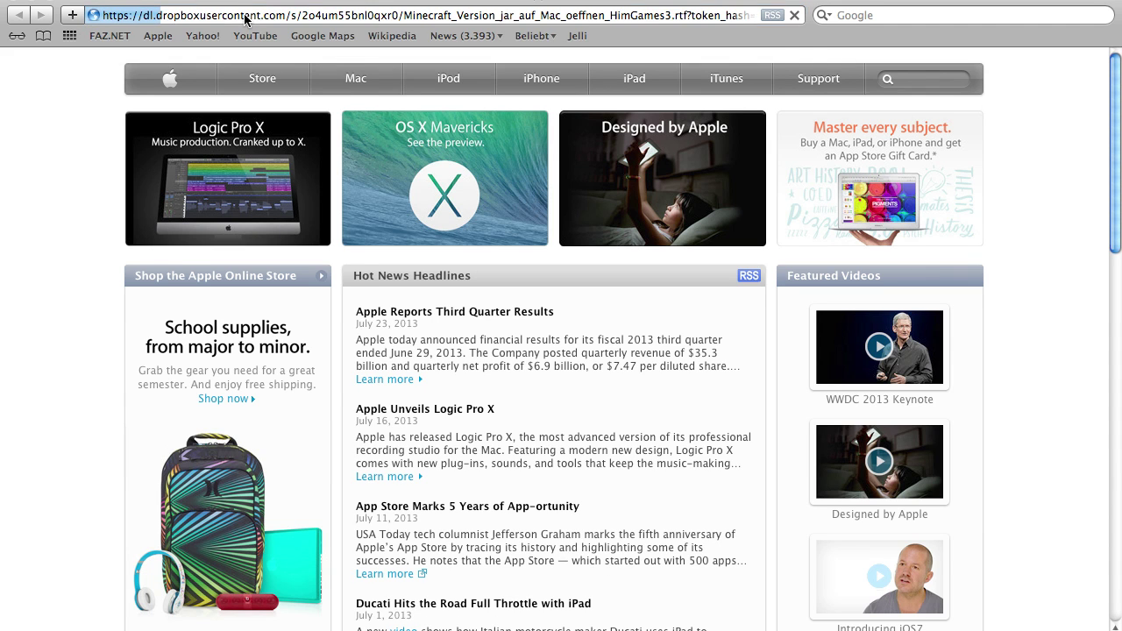
Copy the downloaded Minecraft_Version_jar_auf_Mac_oeffnen_HimGames3-1.rtf from Downloads onto the desktop
click(12, 3)
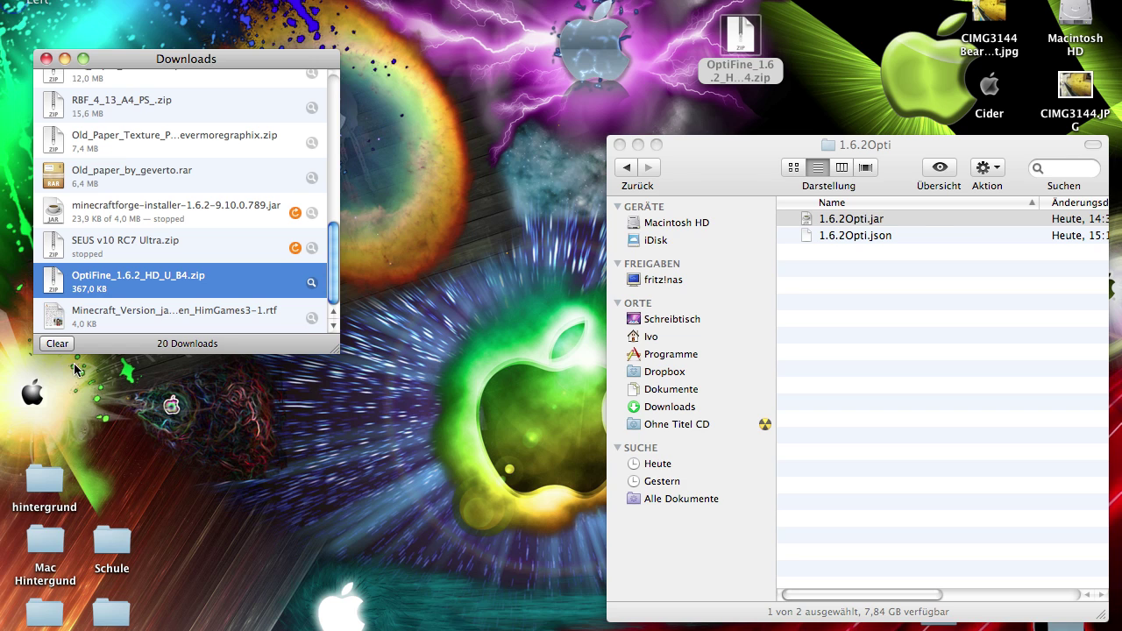
drag(54, 331, 191, 111)
click(46, 58)
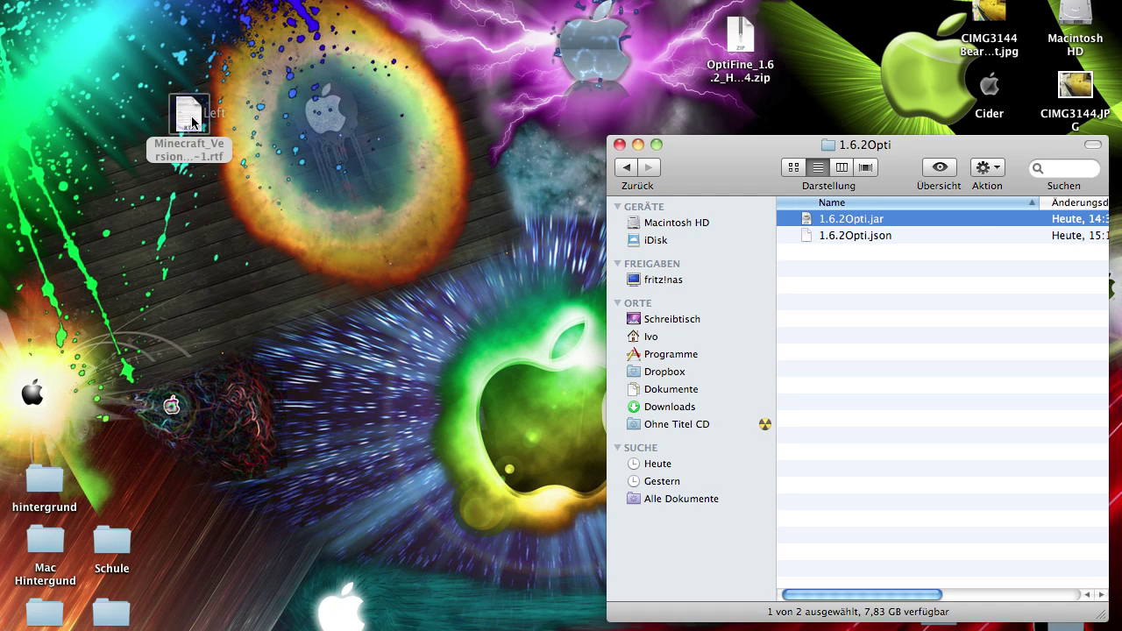
Open the instructions RTF in TextEdit, move it left, review its commands, then start a Spotlight search
double_click(191, 114)
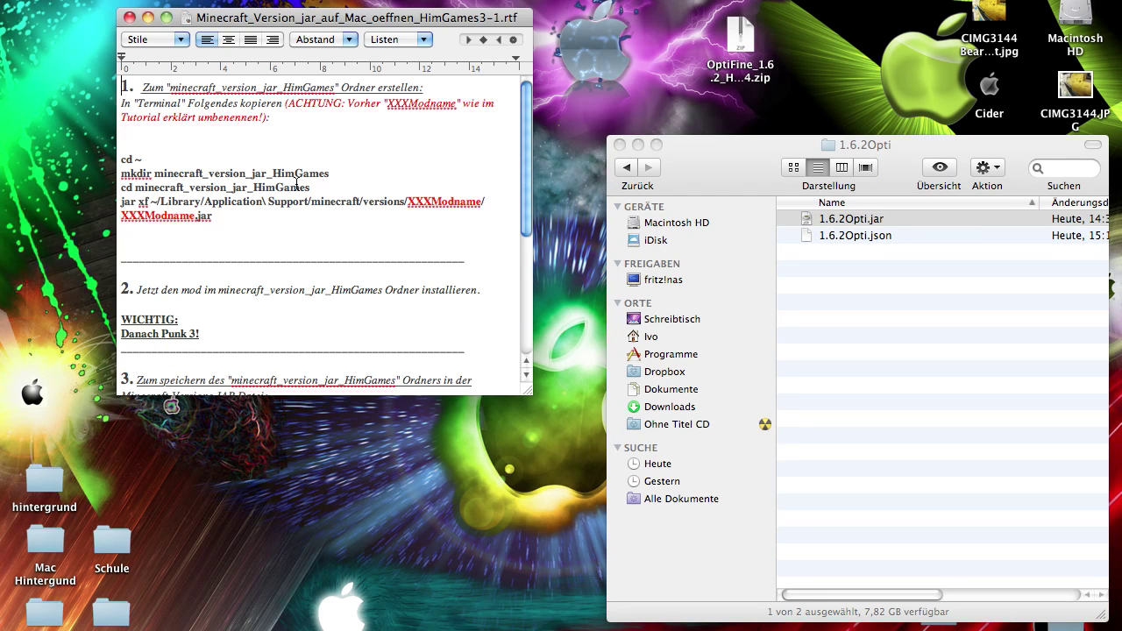
scroll(319, 225, down, 5)
scroll(319, 225, up, 5)
drag(303, 16, 221, 12)
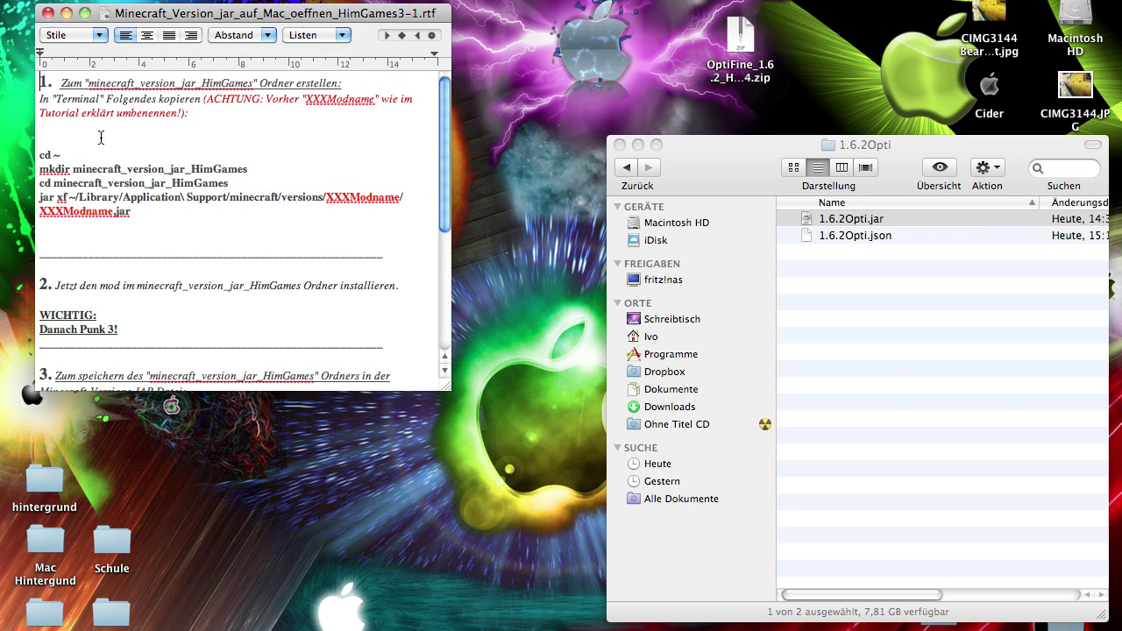
scroll(101, 138, down, 5)
scroll(123, 138, up, 5)
key(super+space)
text(auda)
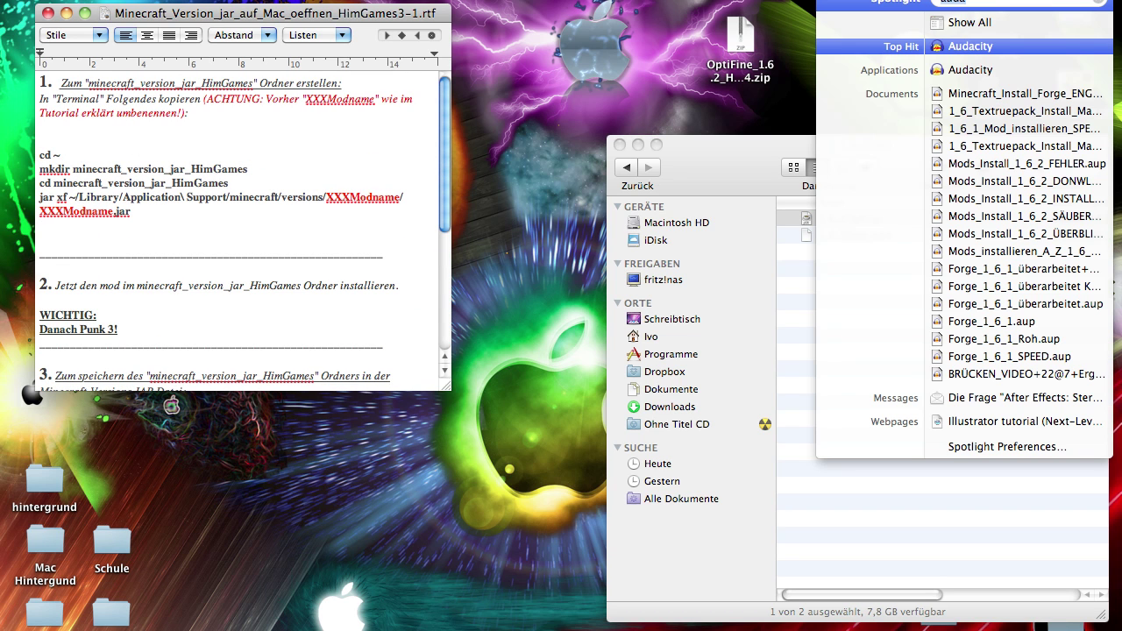
Launch Terminal from Spotlight with 'termin' and move its window slightly lower
key(BackSpace)
key(BackSpace)
key(BackSpace)
key(BackSpace)
text(termin)
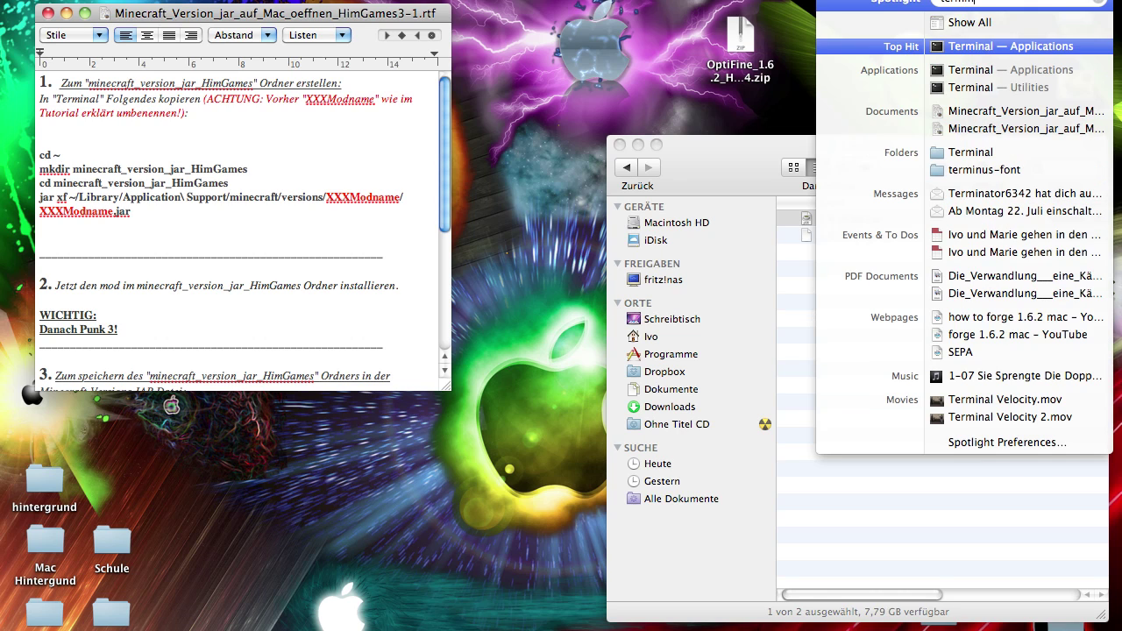
key(Return)
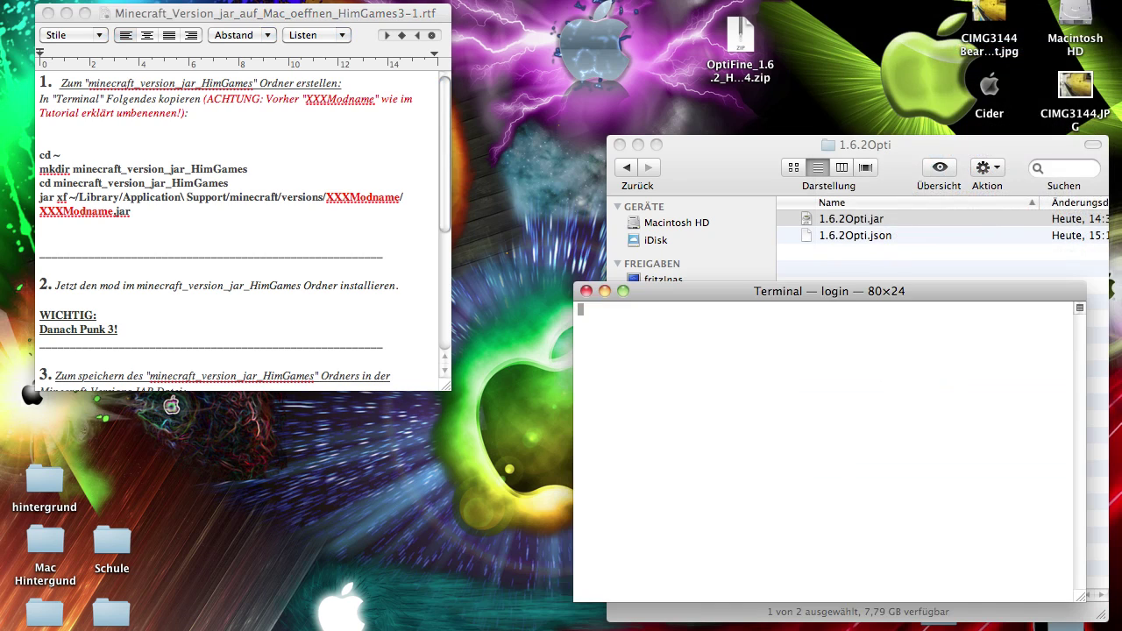
mouse_move(771, 300)
mouse_down()
mouse_move(775, 334)
mouse_move(775, 322)
mouse_up()
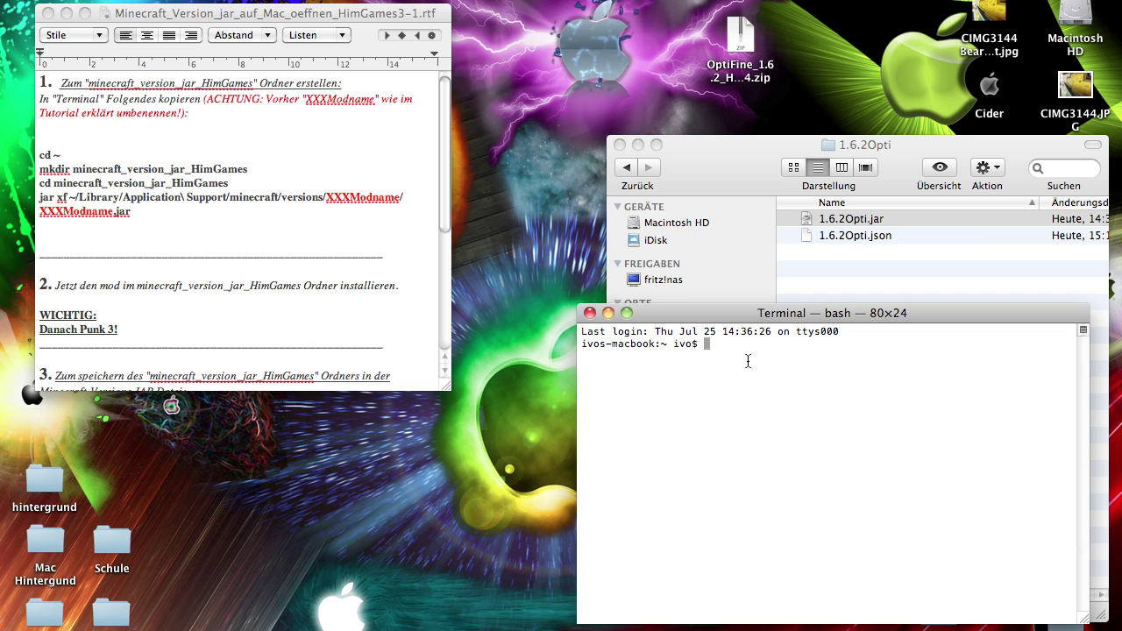
Locate the XXXModname placeholder in the section 1 commands and copy the name 1.6.2Opti from the jar
drag(149, 213, 13, 150)
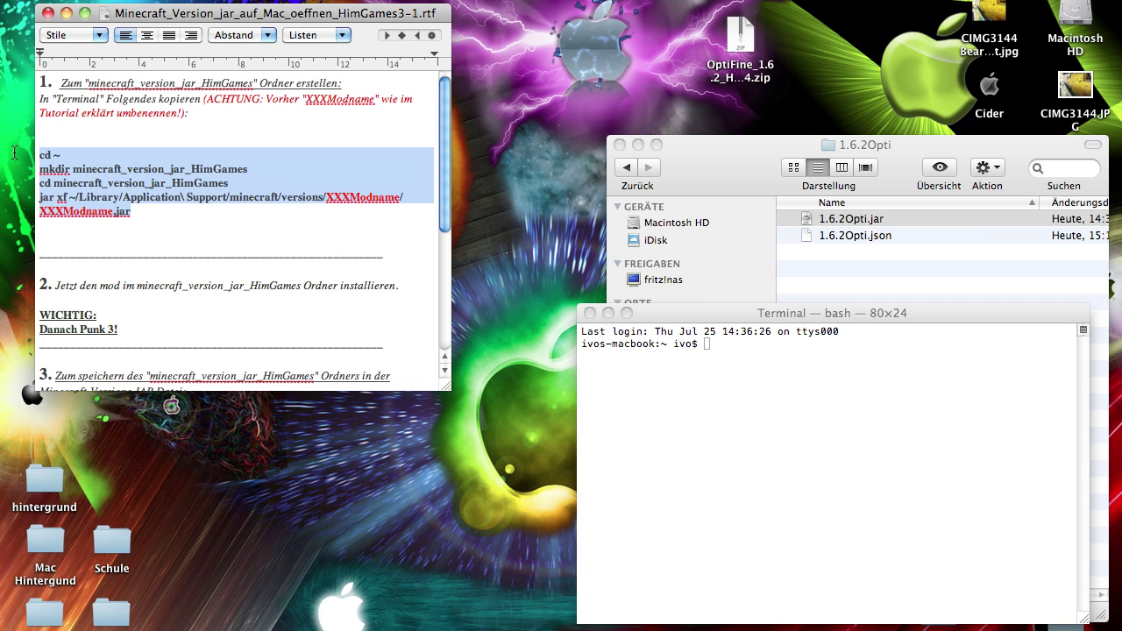
click(353, 186)
click(342, 201)
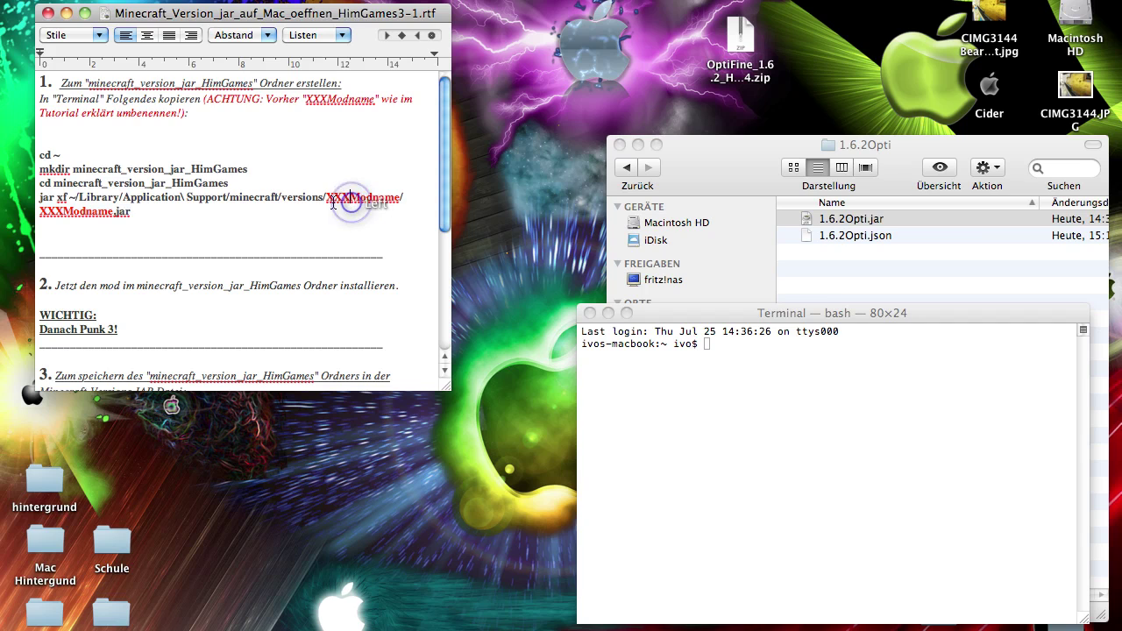
drag(326, 200, 385, 200)
click(396, 249)
click(384, 200)
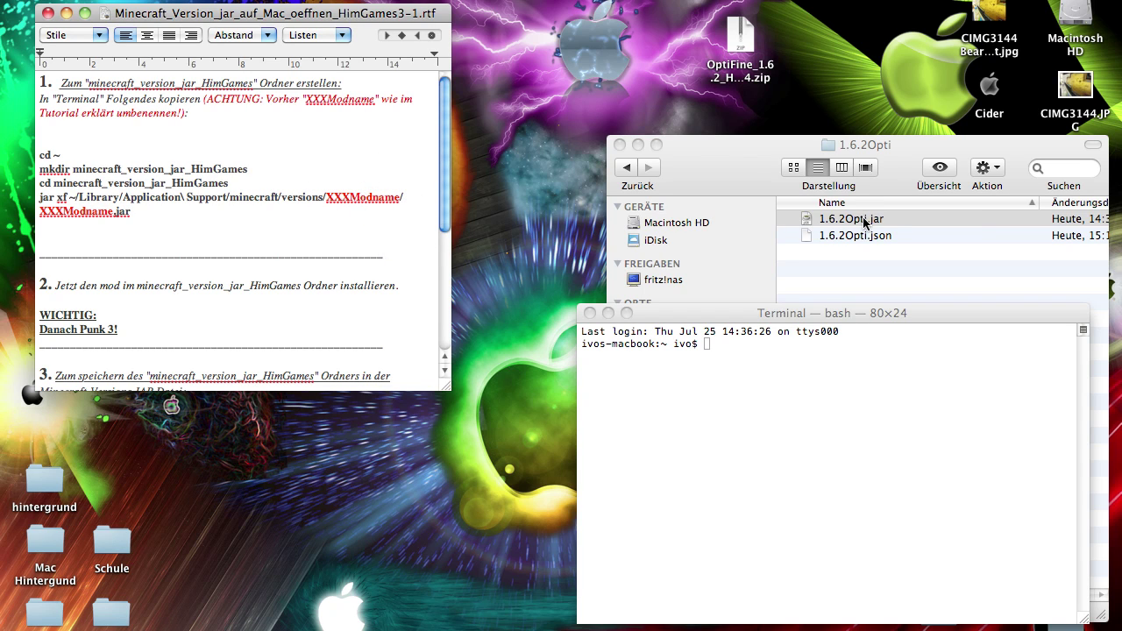
click(863, 223)
click(843, 220)
key(super+c)
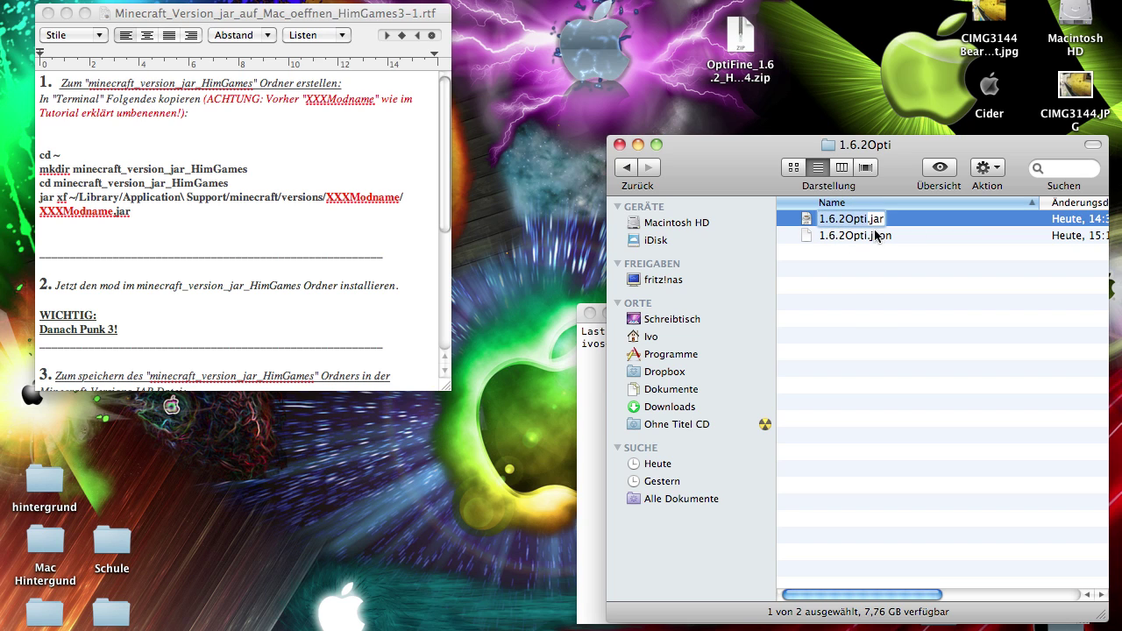
Replace both XXXModname placeholders in the section 1 jar commands with 1.6.2Opti
drag(326, 197, 401, 196)
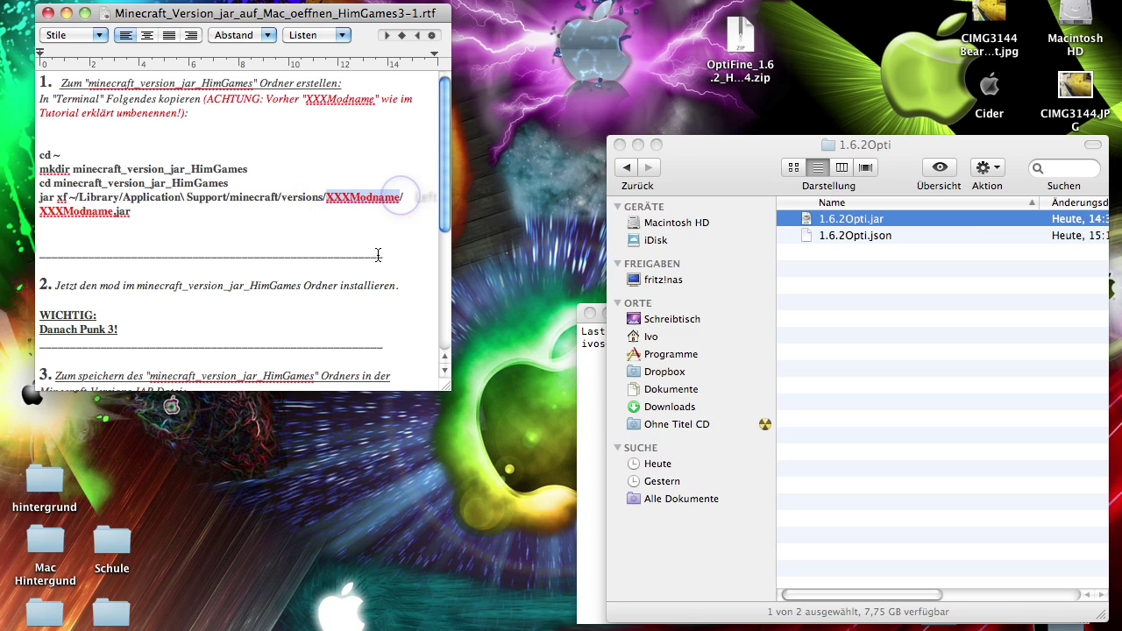
key(super+v)
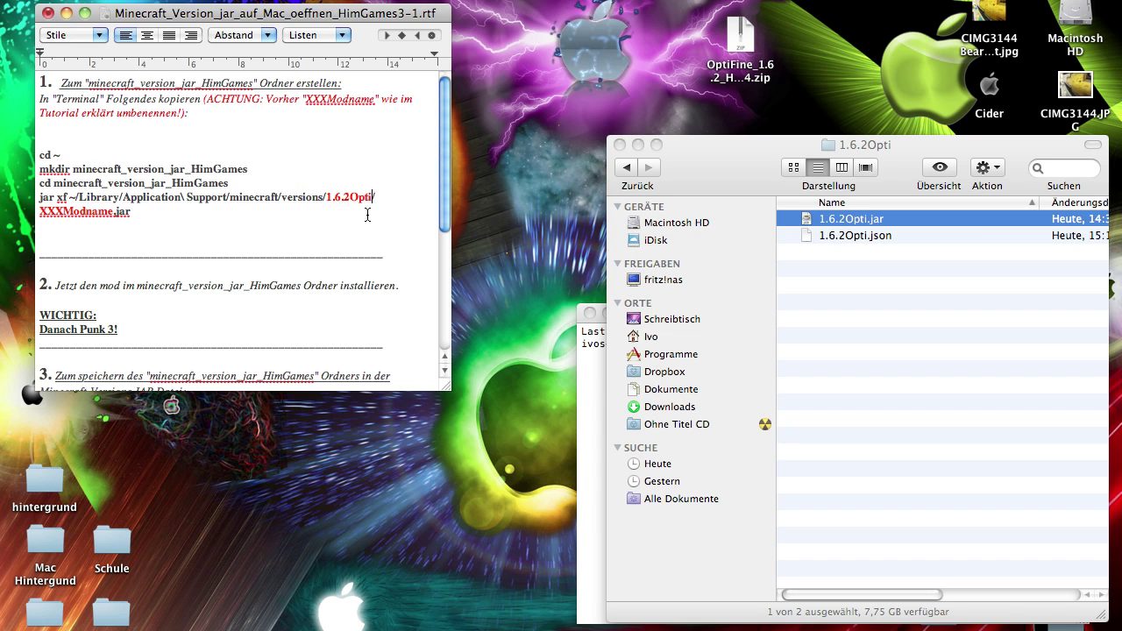
drag(113, 212, 39, 213)
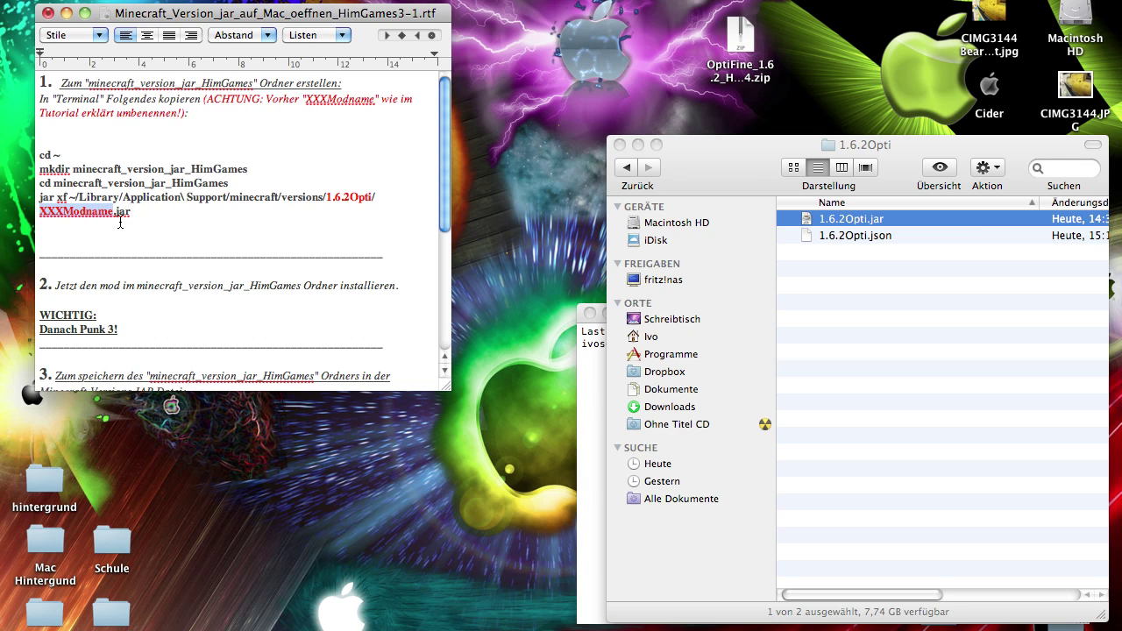
key(super+v)
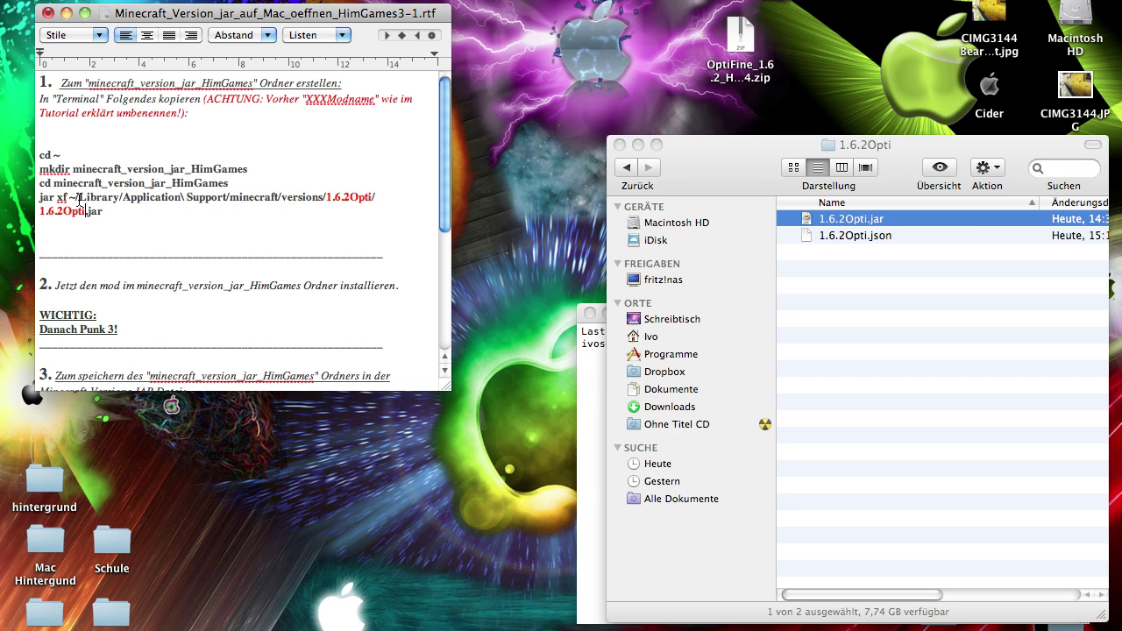
Replace both XXXModname placeholders in the section 3 commands with 1.6.2Opti
scroll(79, 199, down, 5)
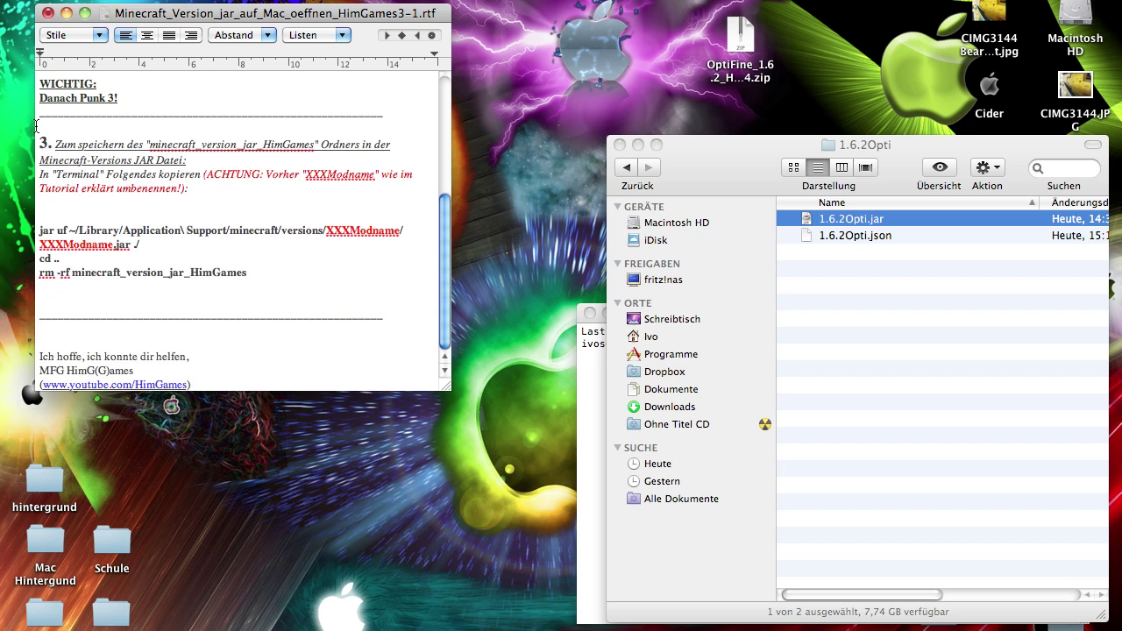
drag(326, 231, 398, 230)
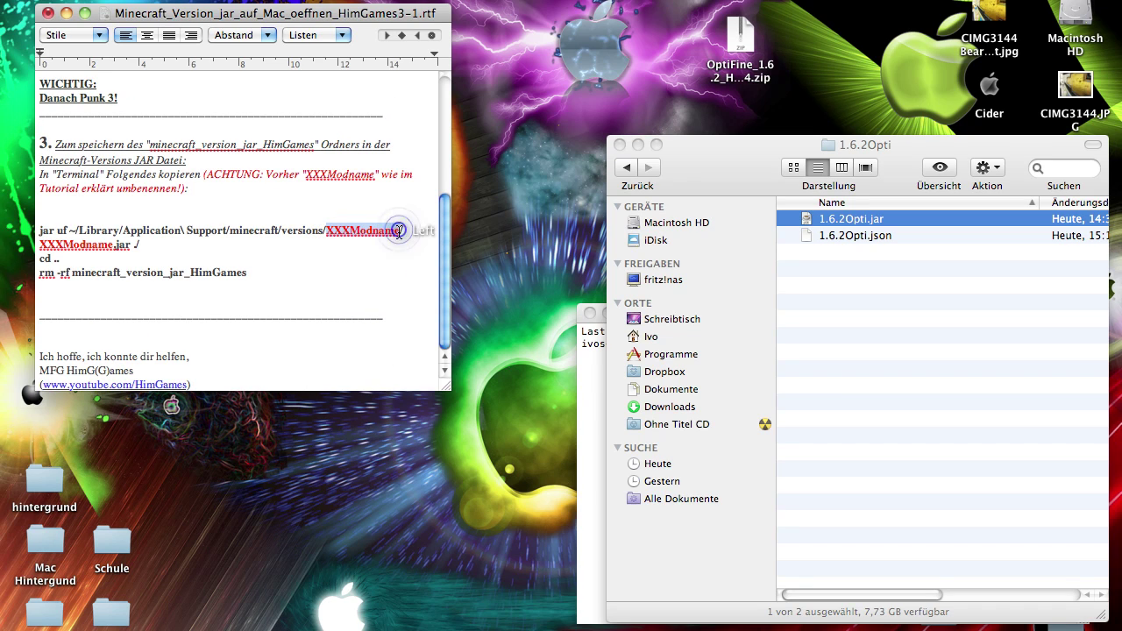
key(super+v)
drag(115, 246, 38, 246)
key(super+v)
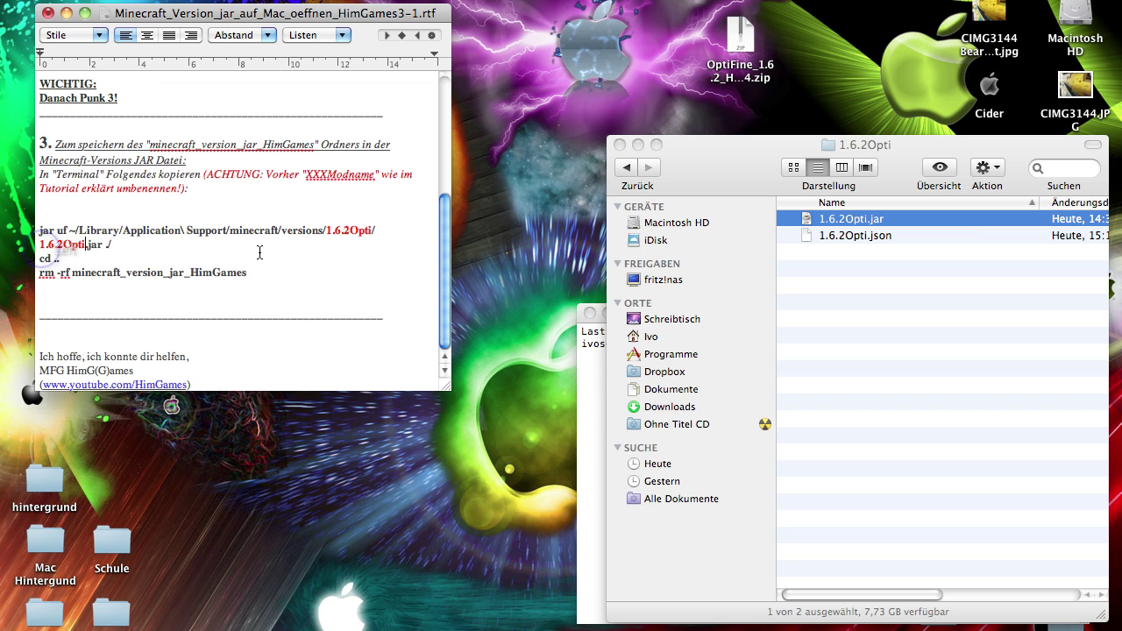
Select the edited section 1 commands through 1.6.2Opti.jar for copying
scroll(166, 235, up, 5)
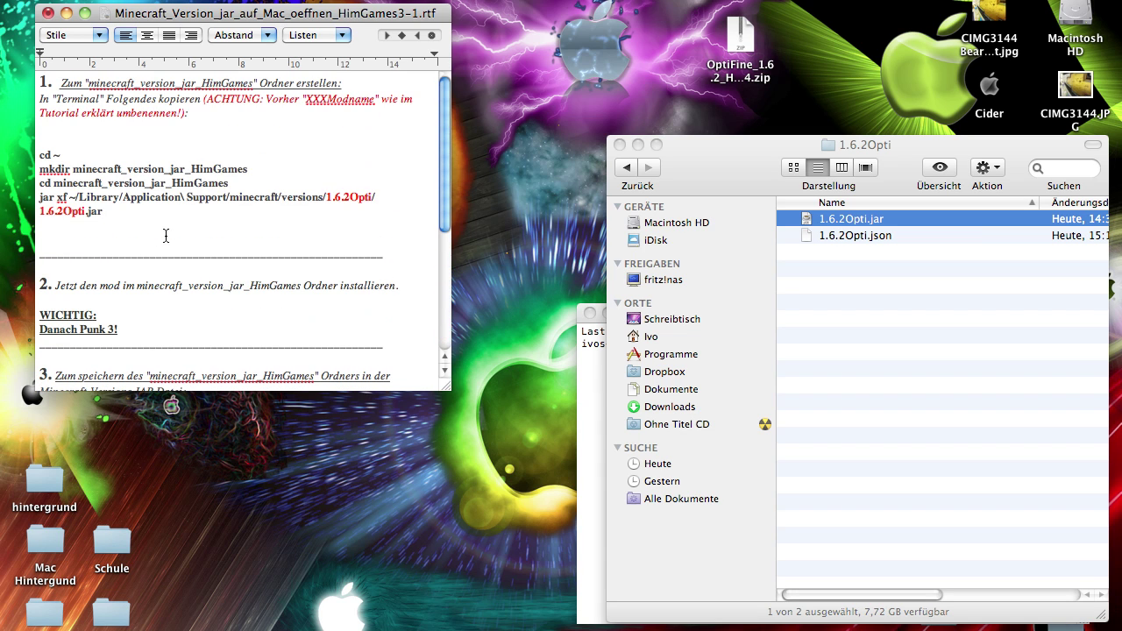
click(156, 211)
drag(105, 212, 33, 158)
key(super+c)
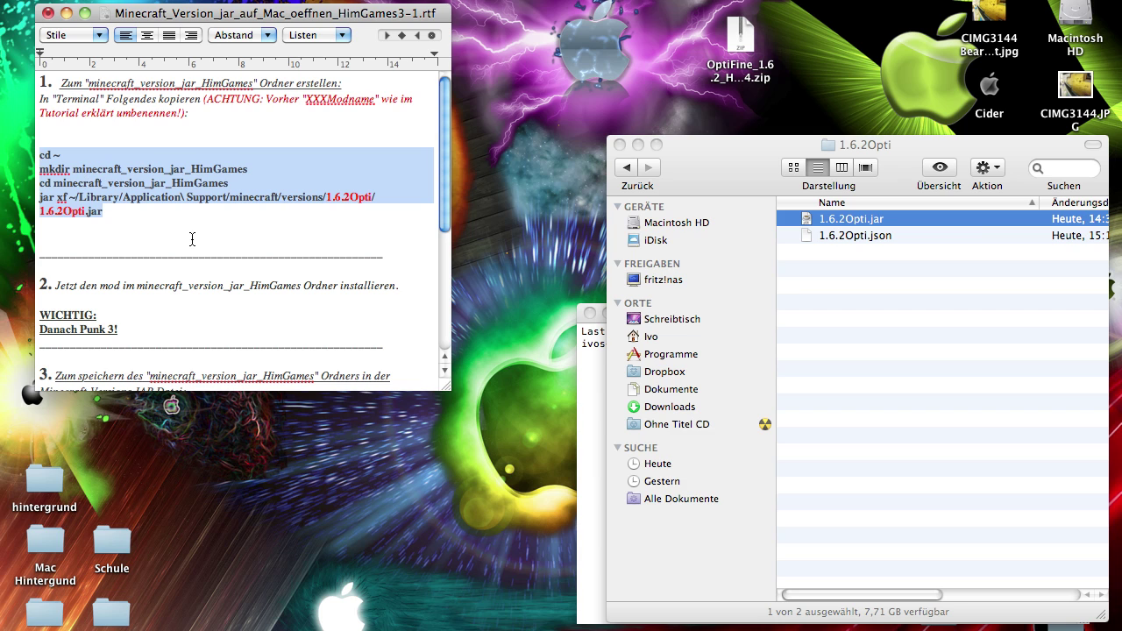
Paste and run the section 1 commands in Terminal, extracting 1.6.2Opti.jar into minecraft_version_jar_HimGames
click(603, 372)
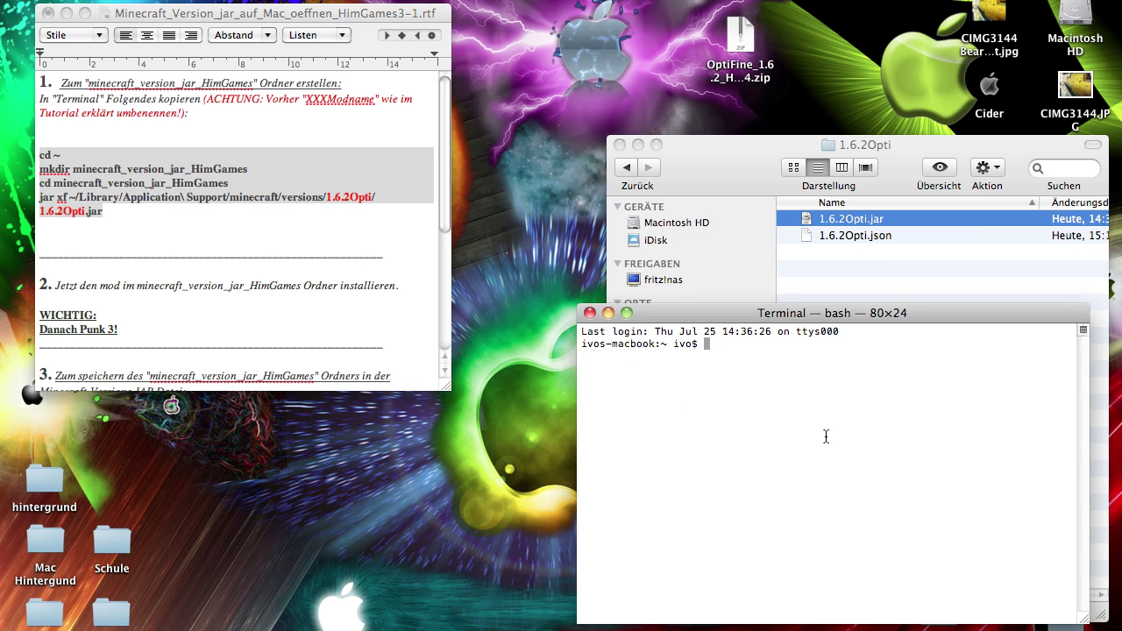
key(super+v)
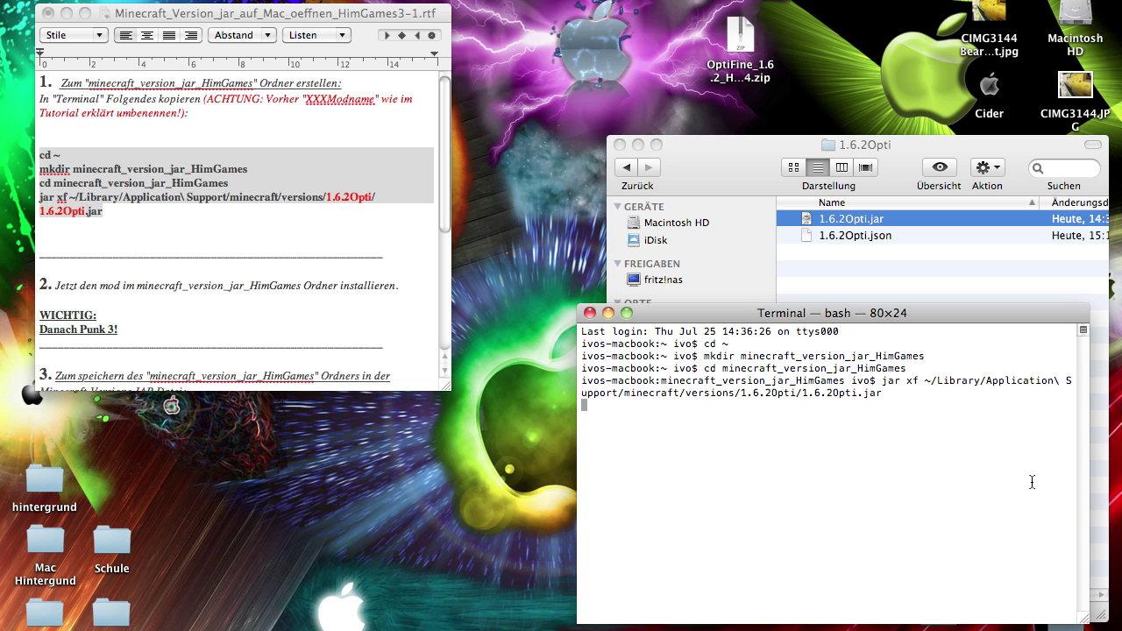
key(F11)
click(1006, 473)
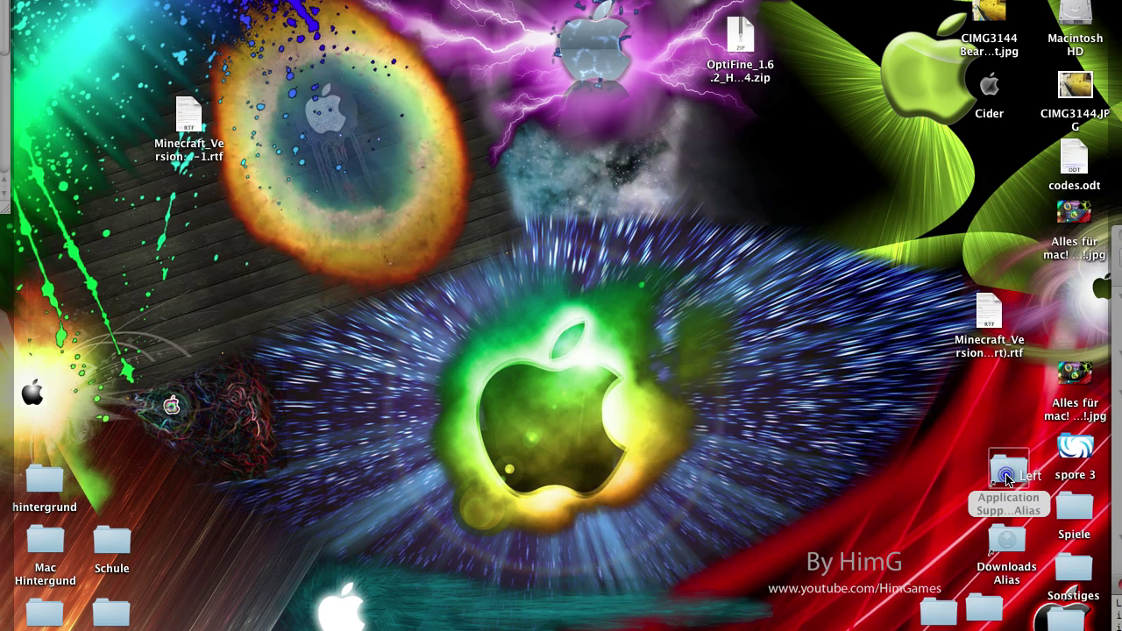
Browse Macintosh HD > Benutzer > Ivo and open the minecraft_version_jar_HimGames folder
double_click(1006, 473)
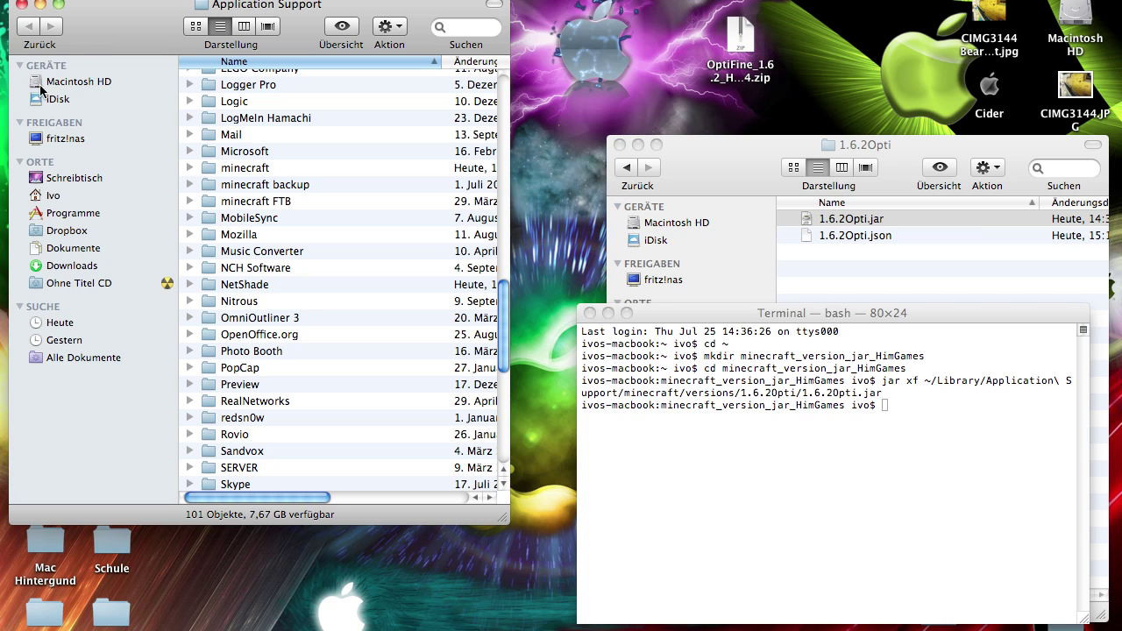
click(50, 199)
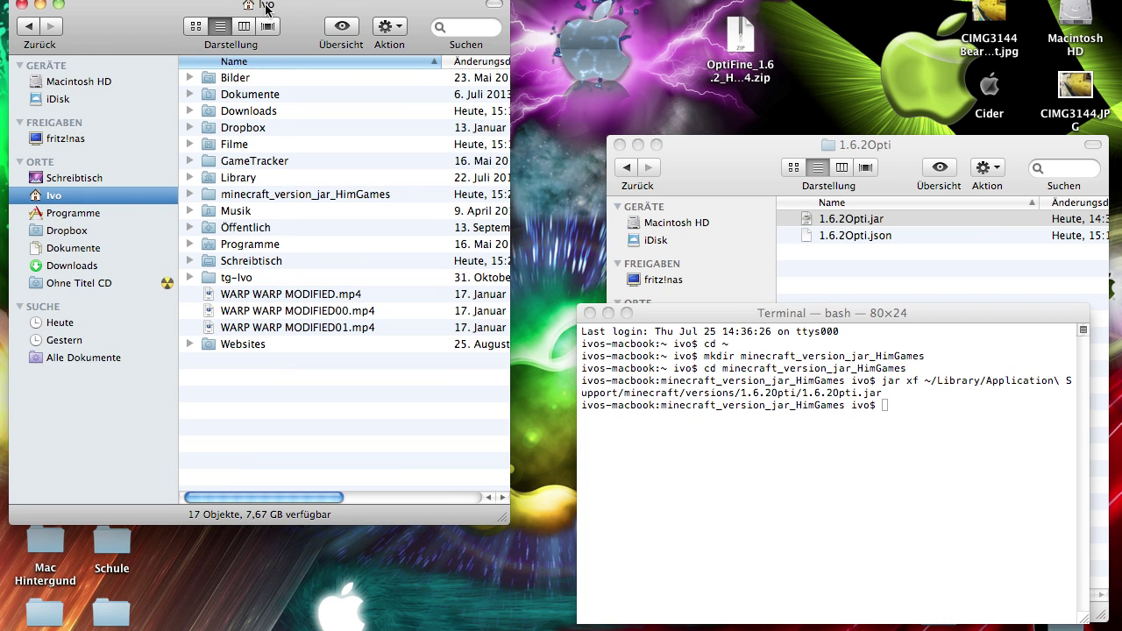
click(77, 82)
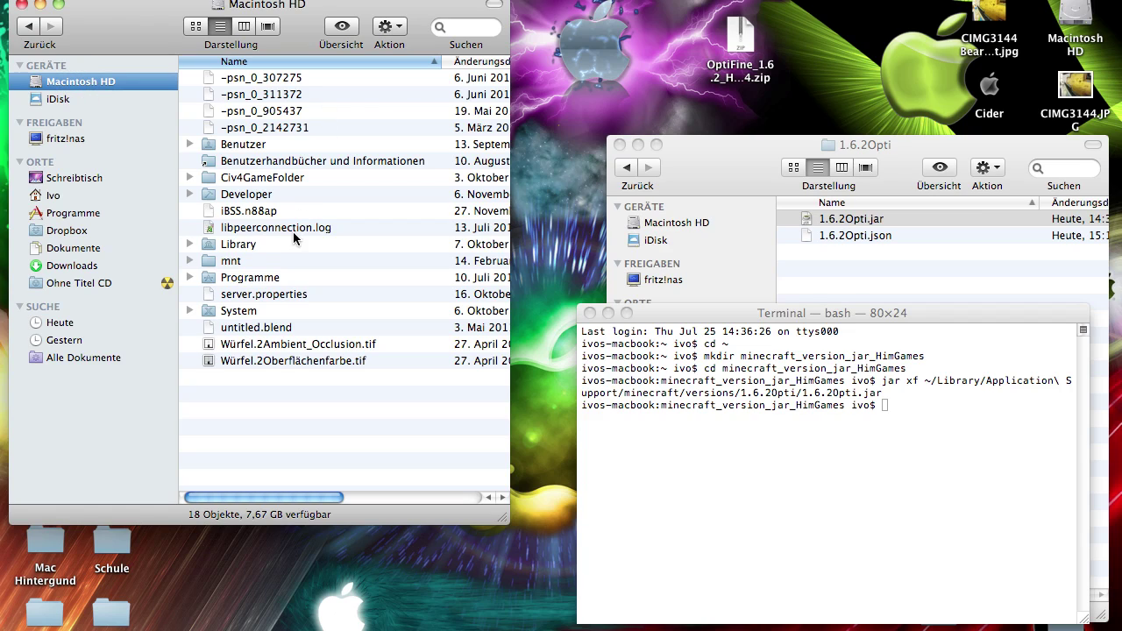
double_click(242, 147)
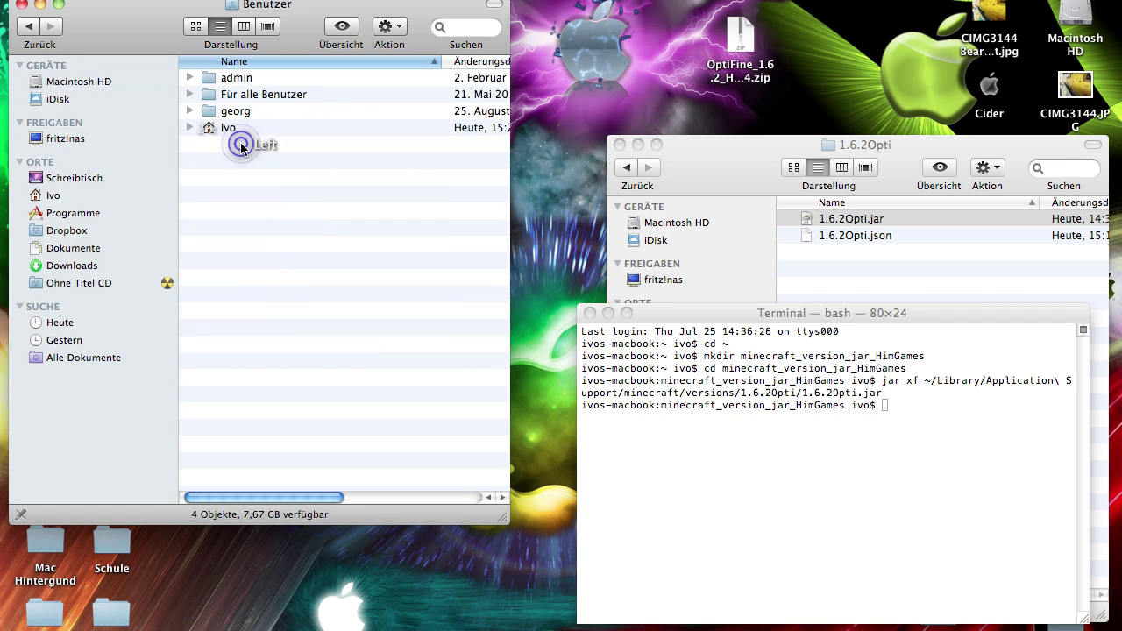
click(233, 127)
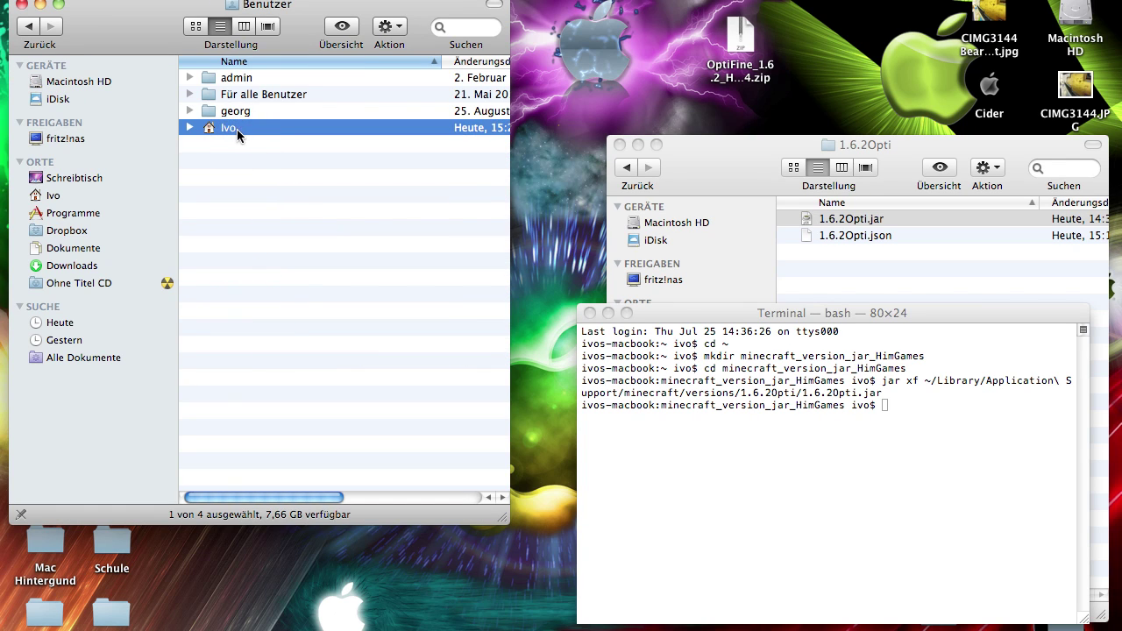
double_click(237, 129)
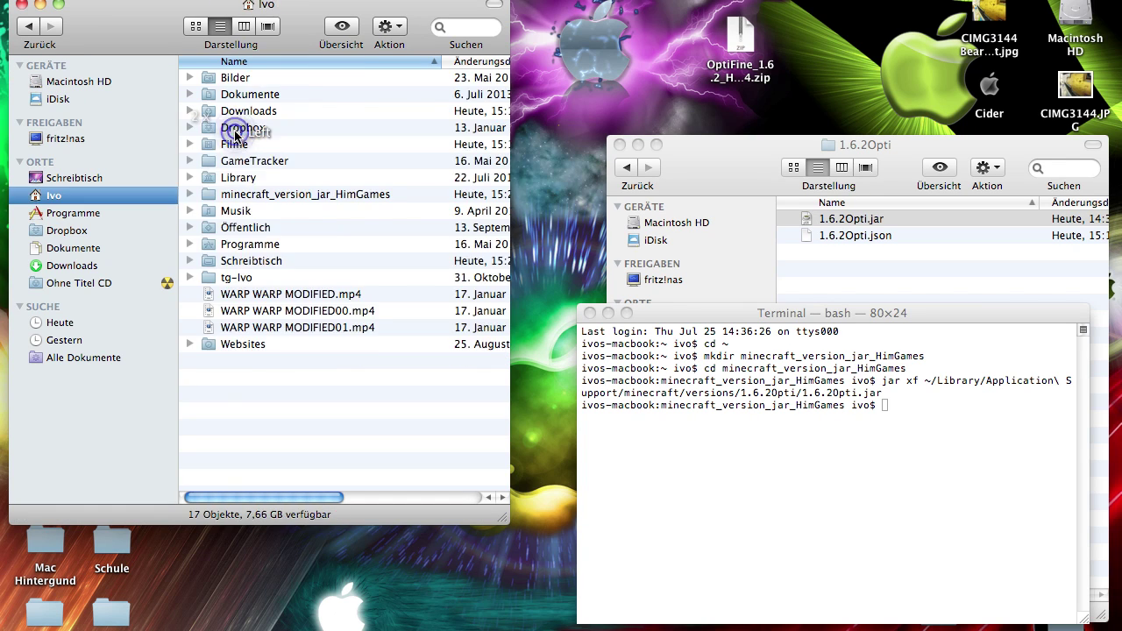
click(279, 197)
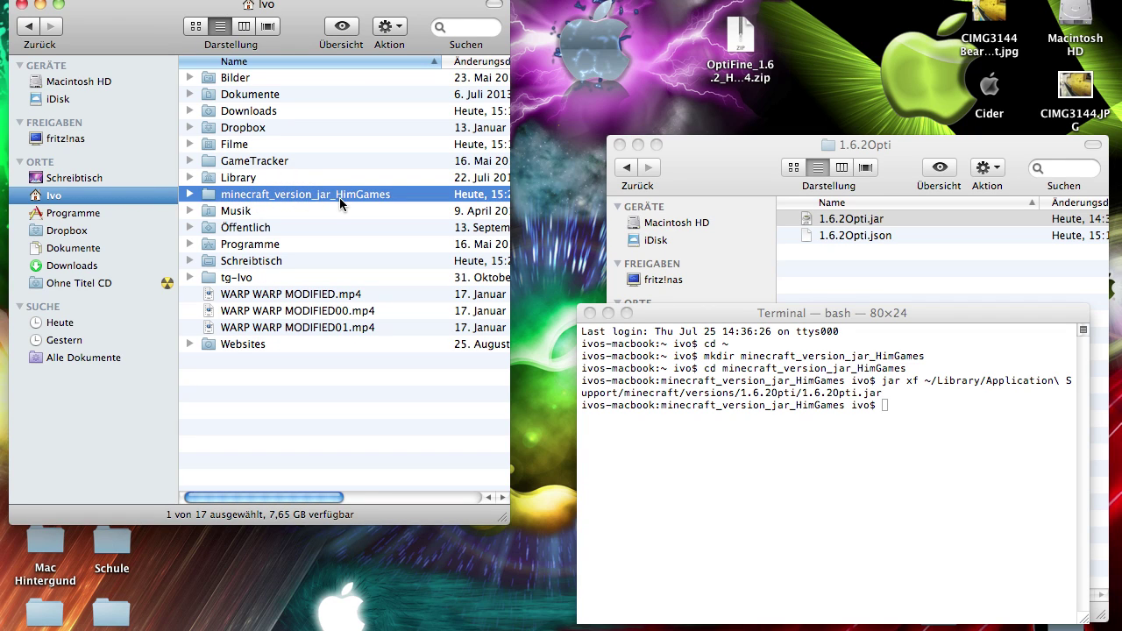
double_click(268, 194)
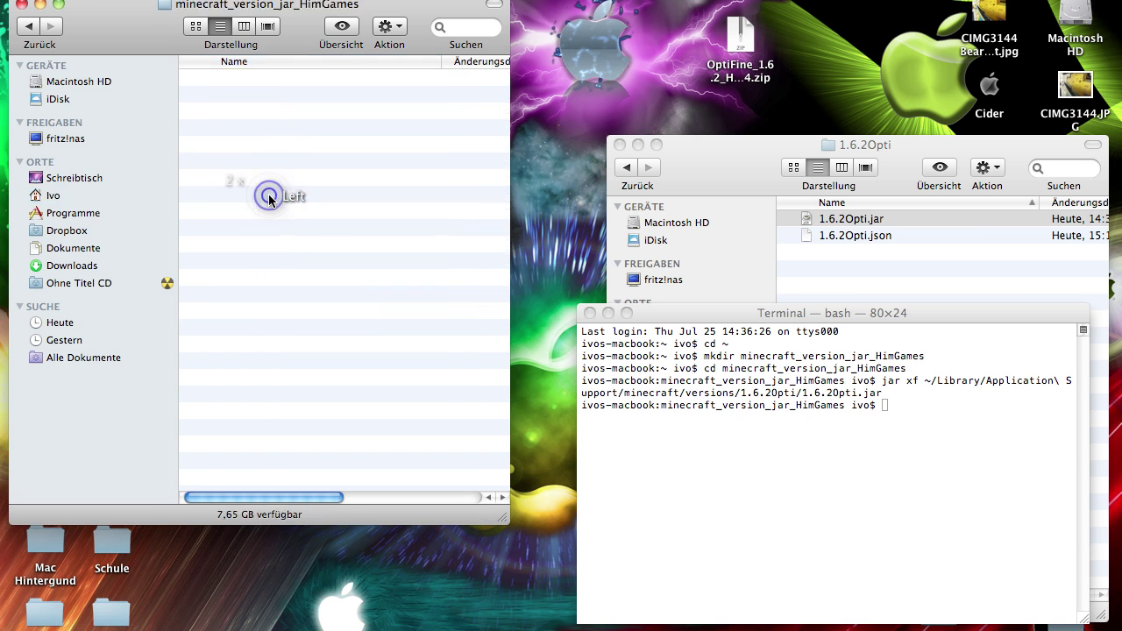
click(270, 140)
Move the extracted-files window down and check 1.6.2Opti in the instructions' jar xf command
click(877, 219)
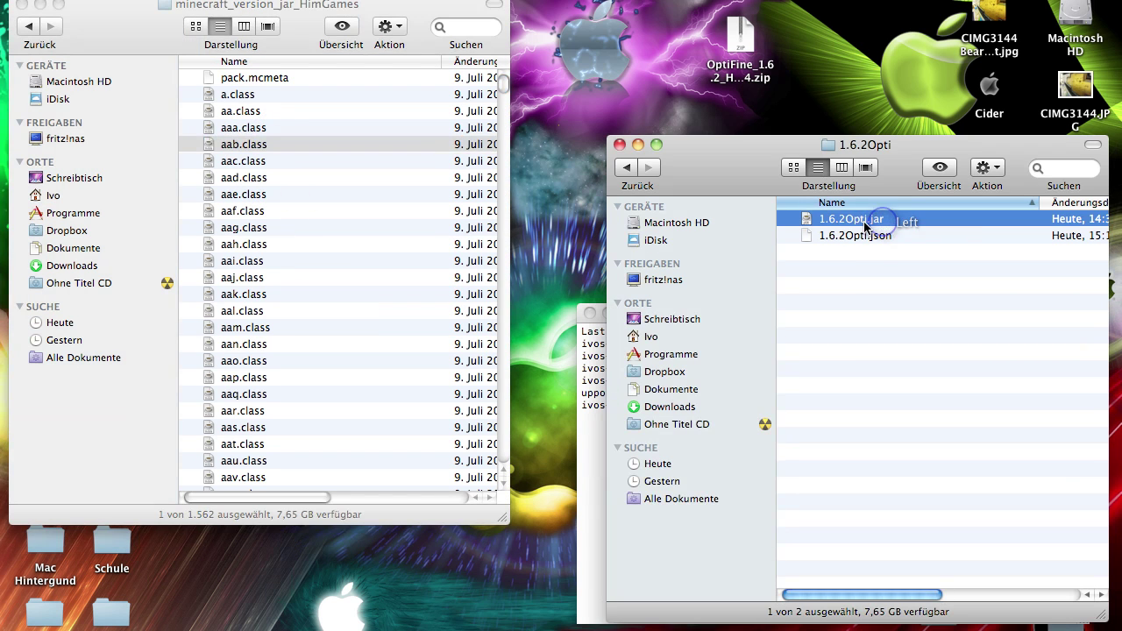
drag(297, 22, 303, 218)
click(301, 358)
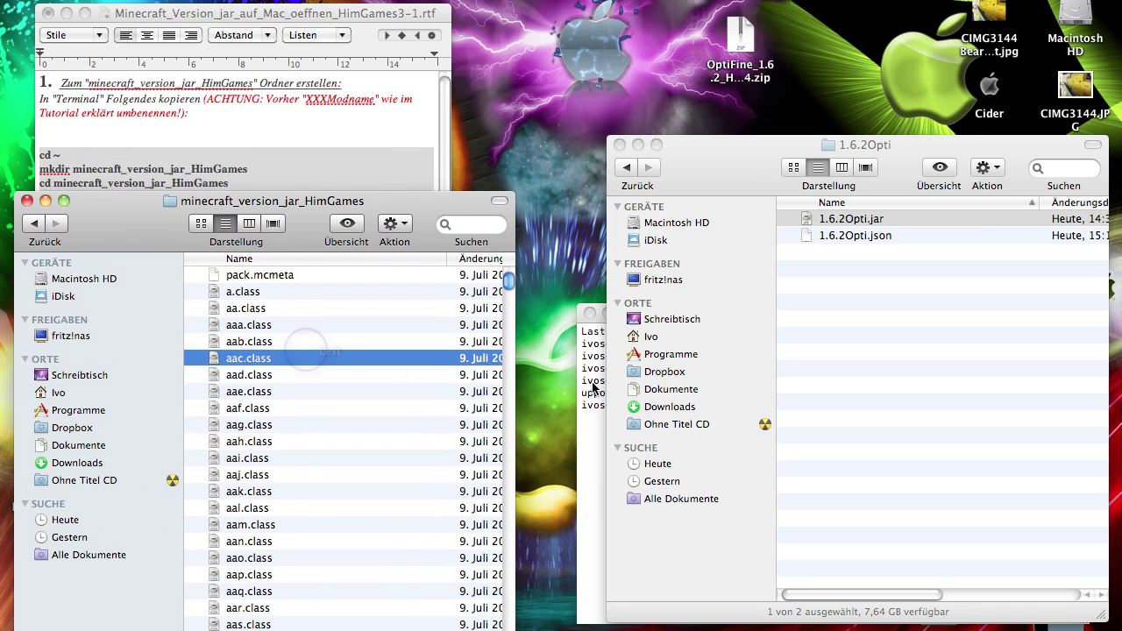
click(846, 219)
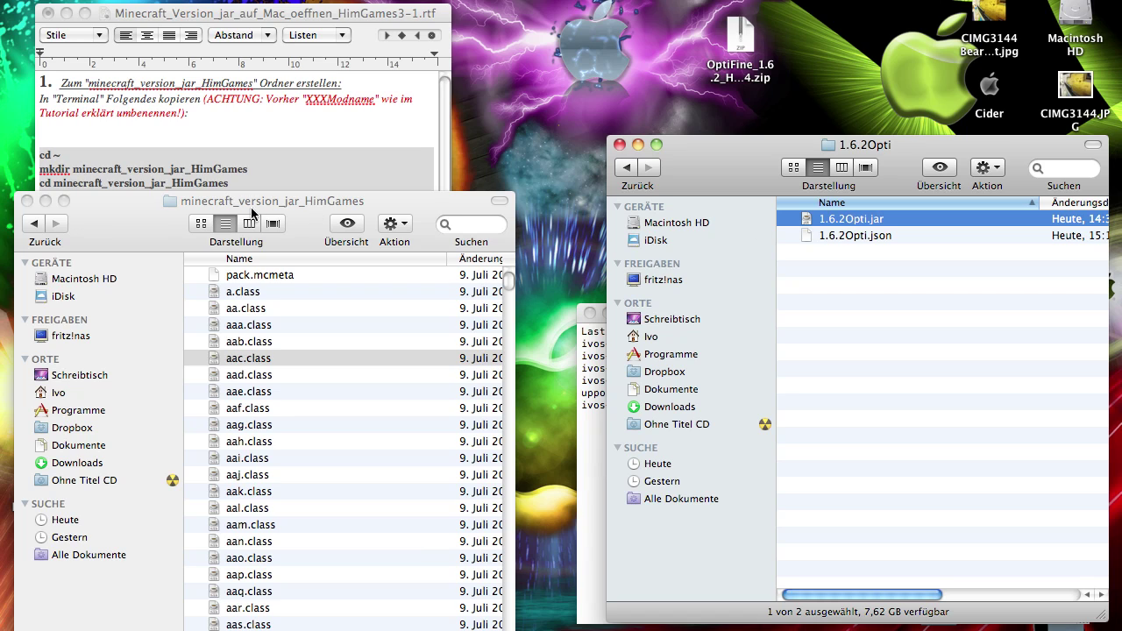
click(250, 363)
click(189, 184)
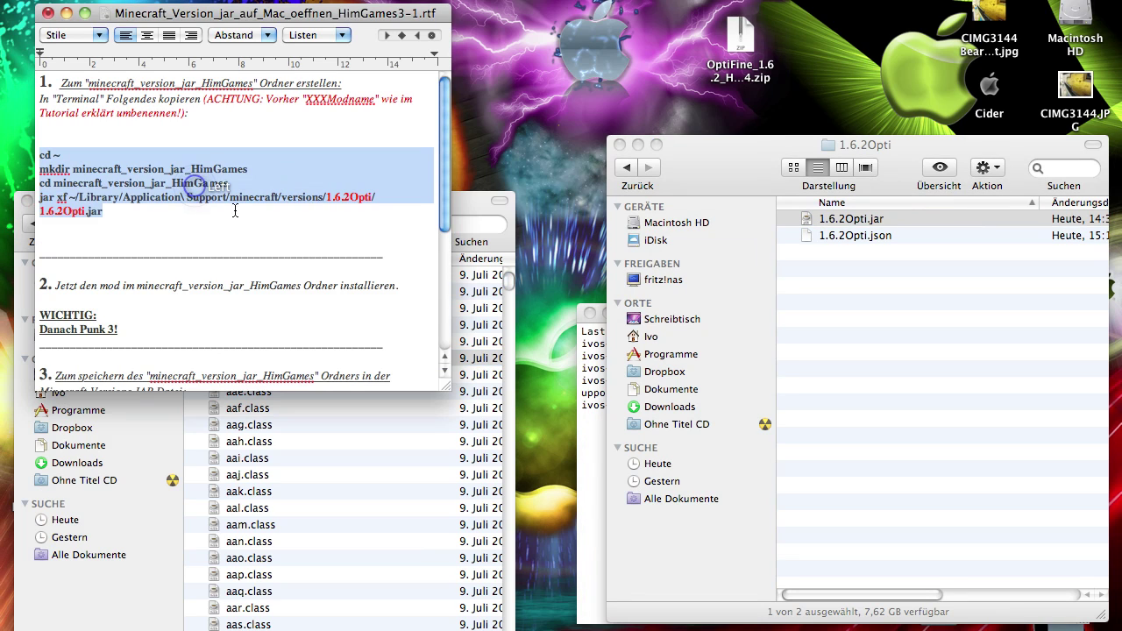
drag(326, 197, 373, 197)
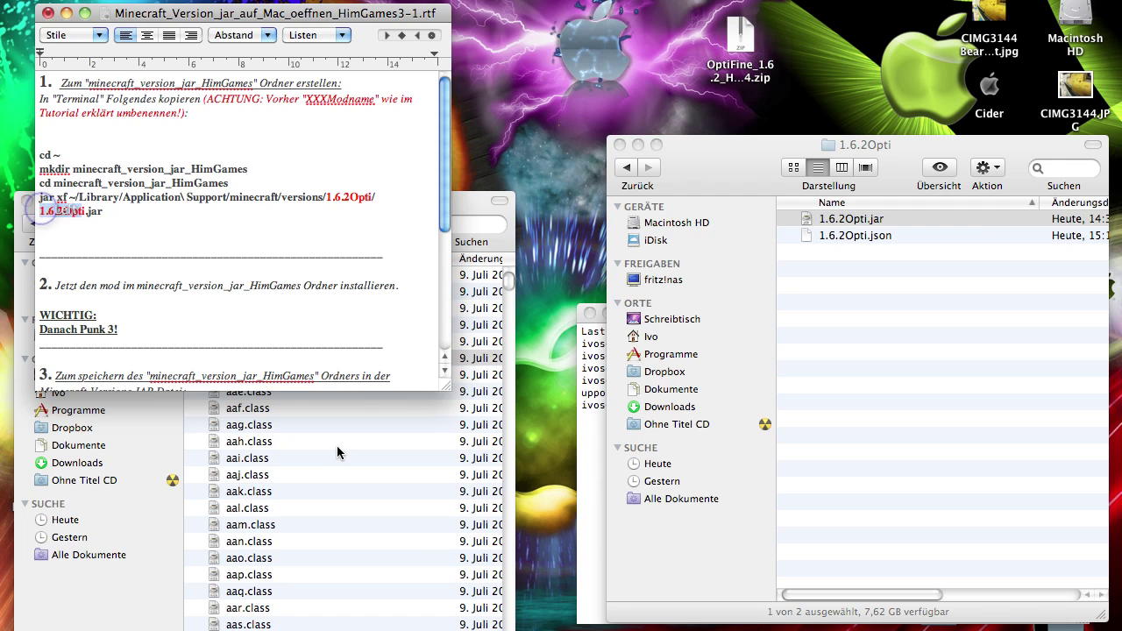
Place the extracted-files window on the right with the 1.6.2Opti folder window above it
click(337, 447)
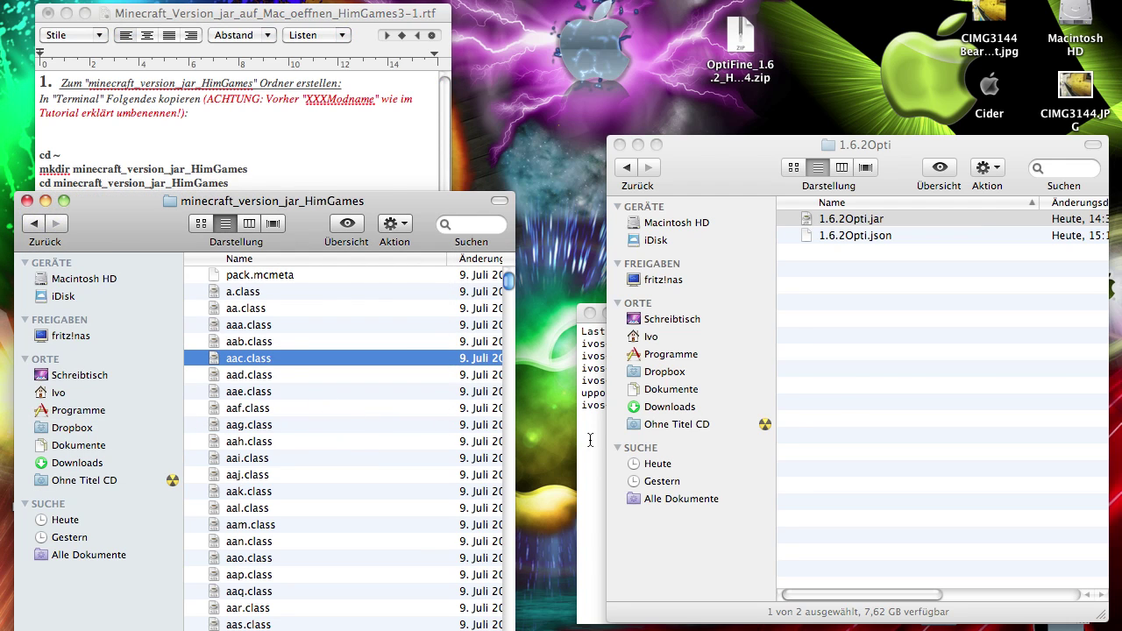
click(590, 440)
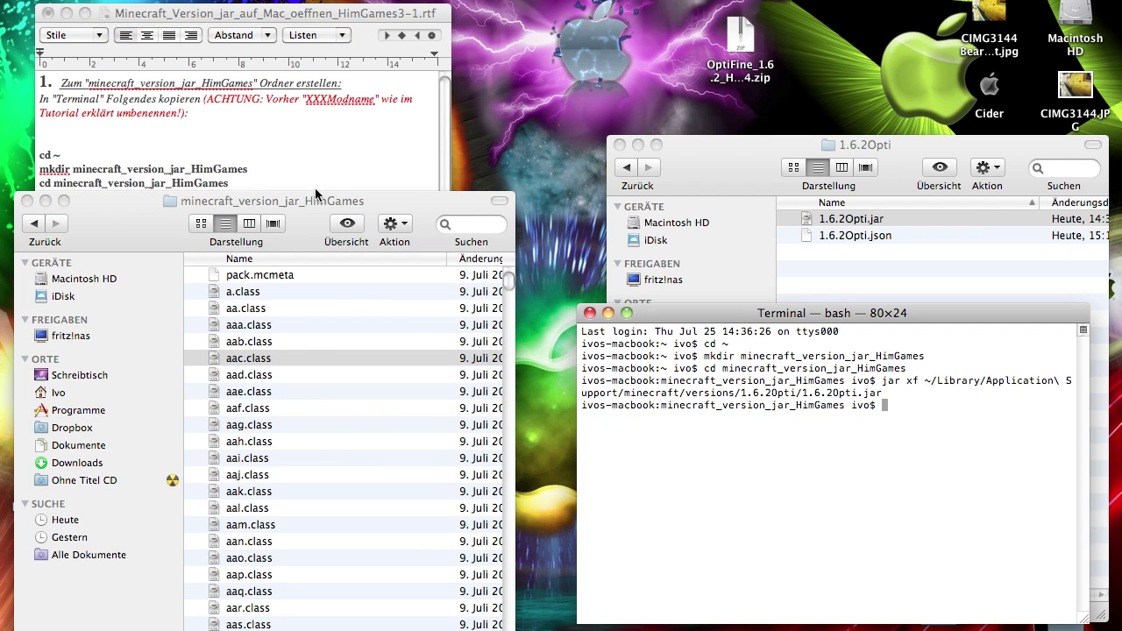
drag(335, 199, 942, 177)
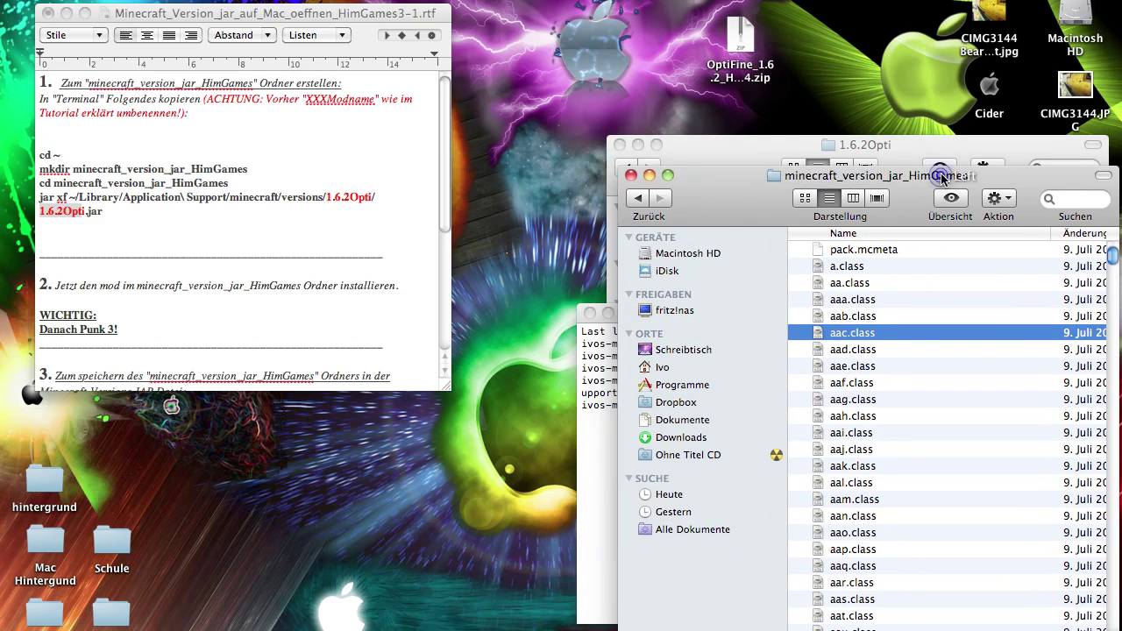
drag(721, 194, 710, 236)
click(722, 184)
drag(721, 184, 721, 159)
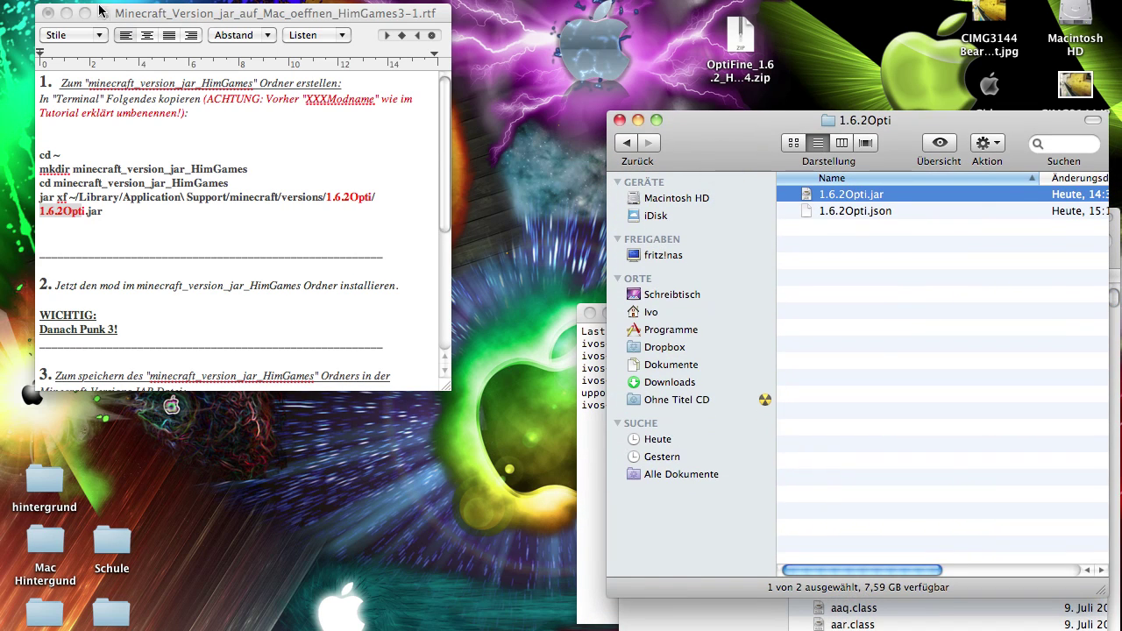
Close the instructions document and look at the Öffnen mit options for 1.6.2Opti.jar
click(47, 12)
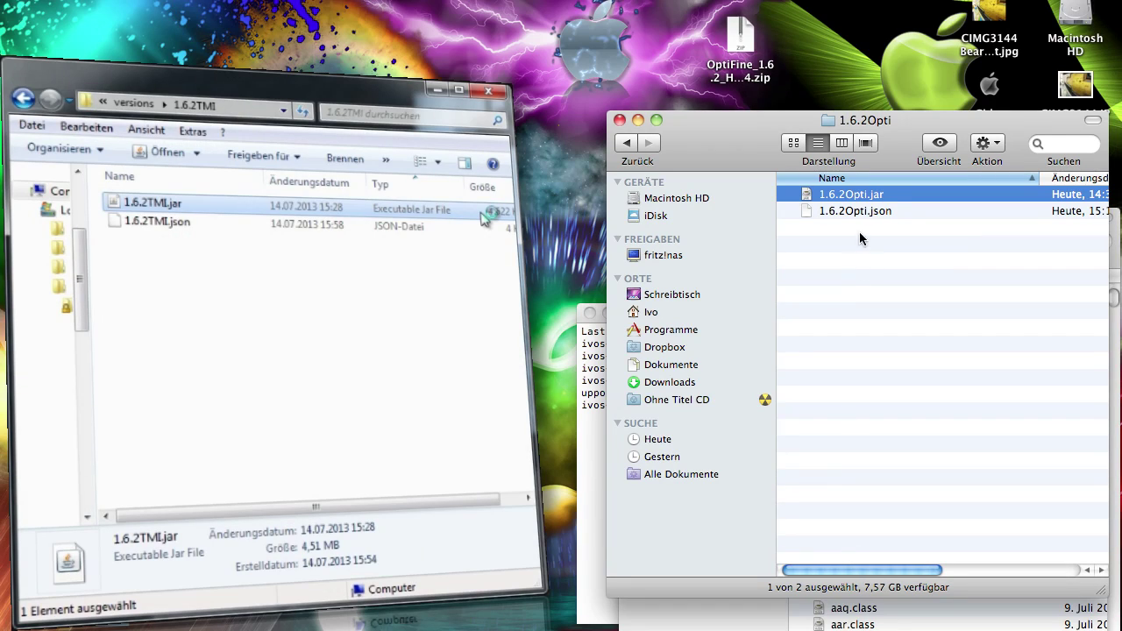
right_click(872, 202)
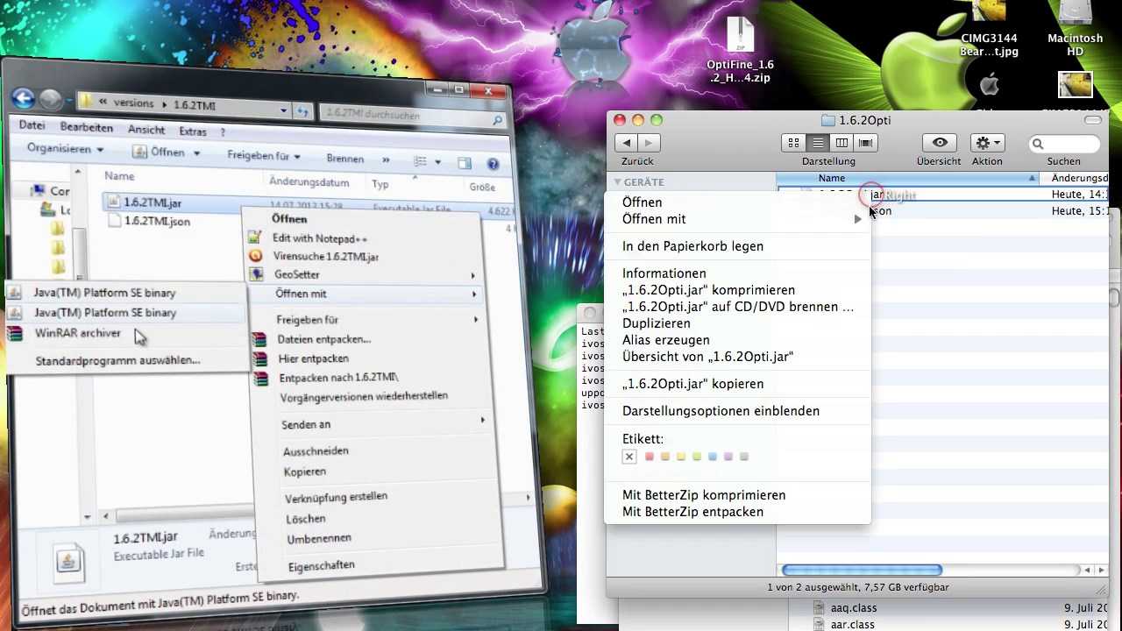
mouse_move(848, 222)
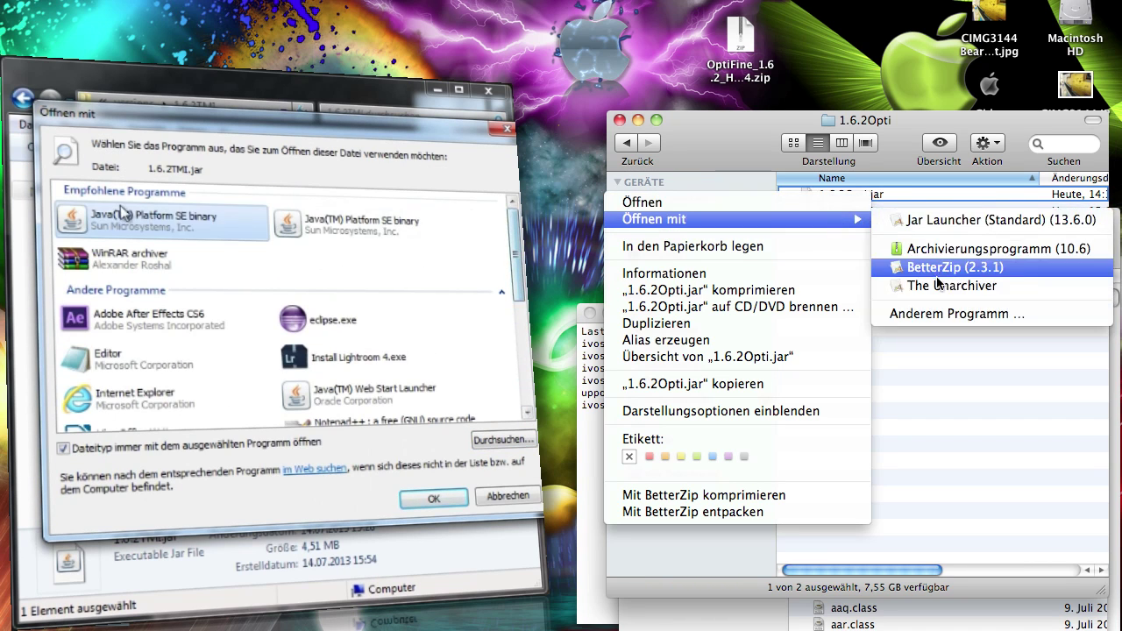
click(958, 395)
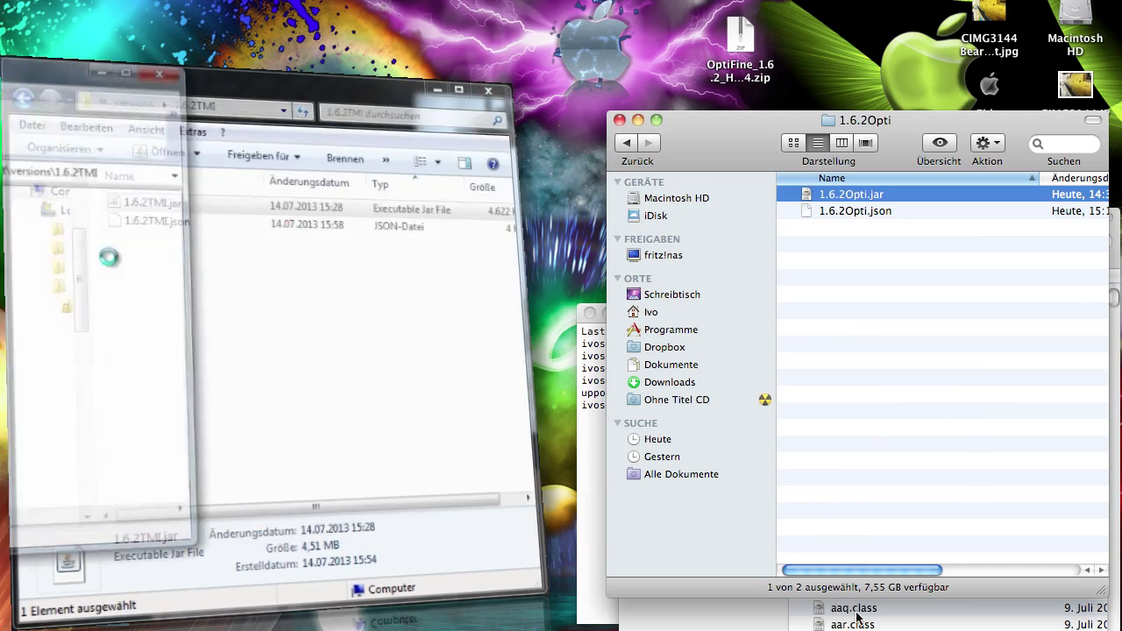
Bring the minecraft_version_jar_HimGames window forward and scroll through its extracted class files
drag(742, 261, 731, 231)
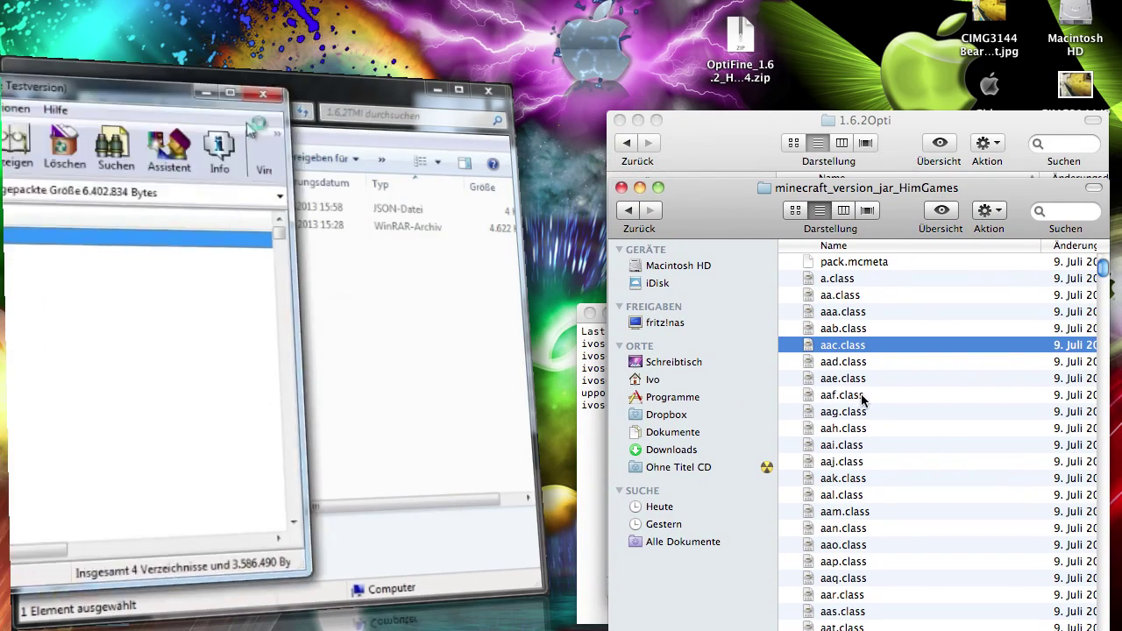
click(871, 378)
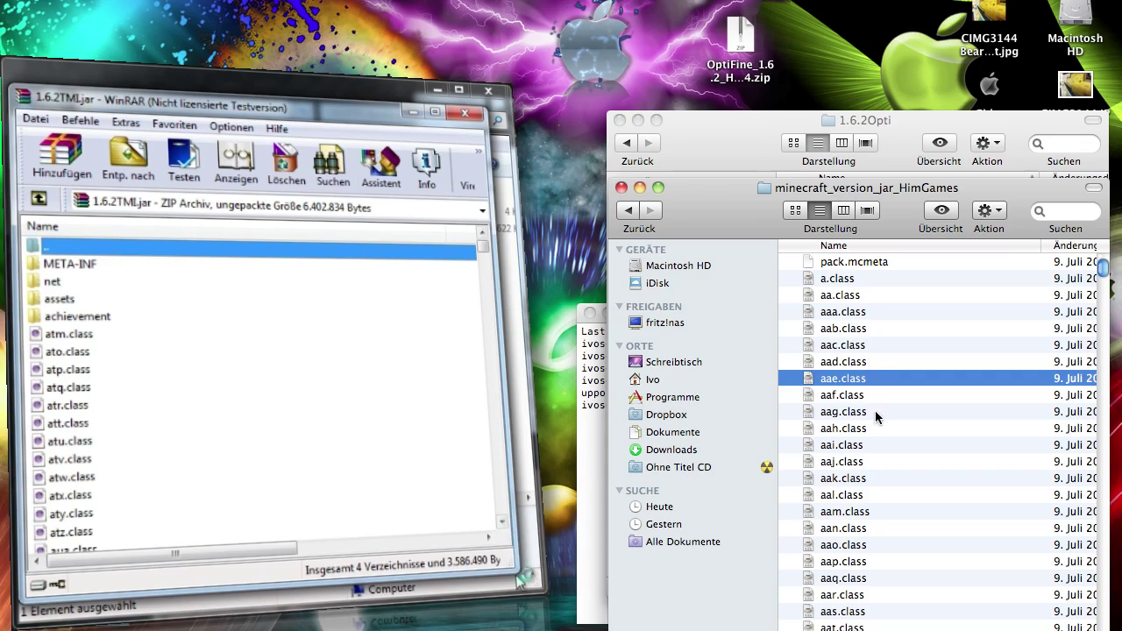
drag(712, 204, 688, 199)
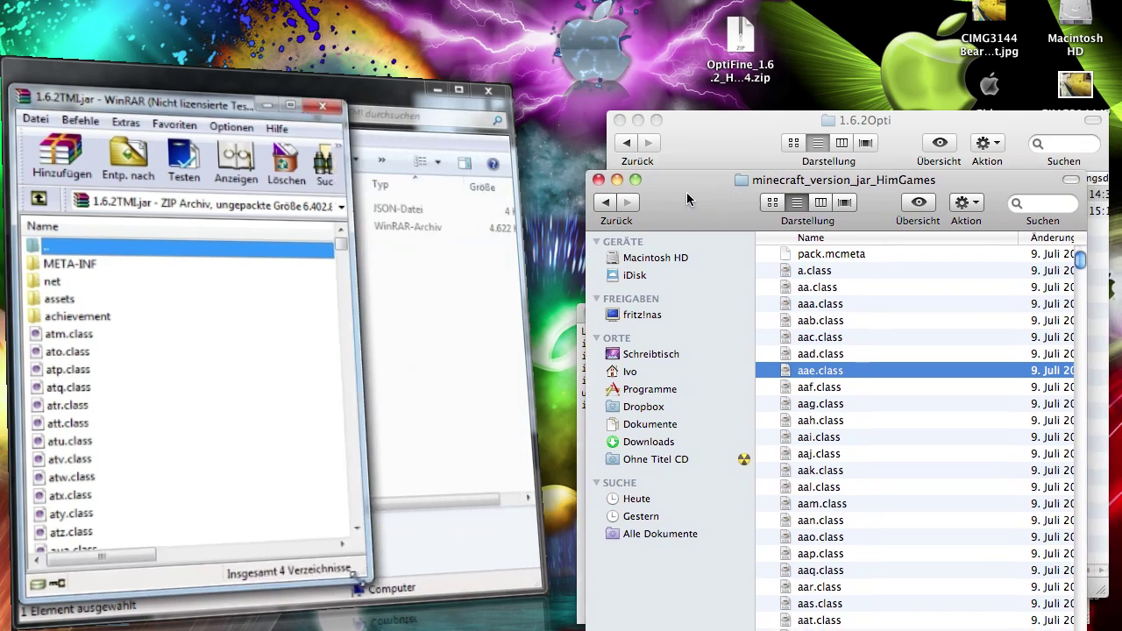
scroll(880, 354, down, 10)
scroll(880, 354, down, 10)
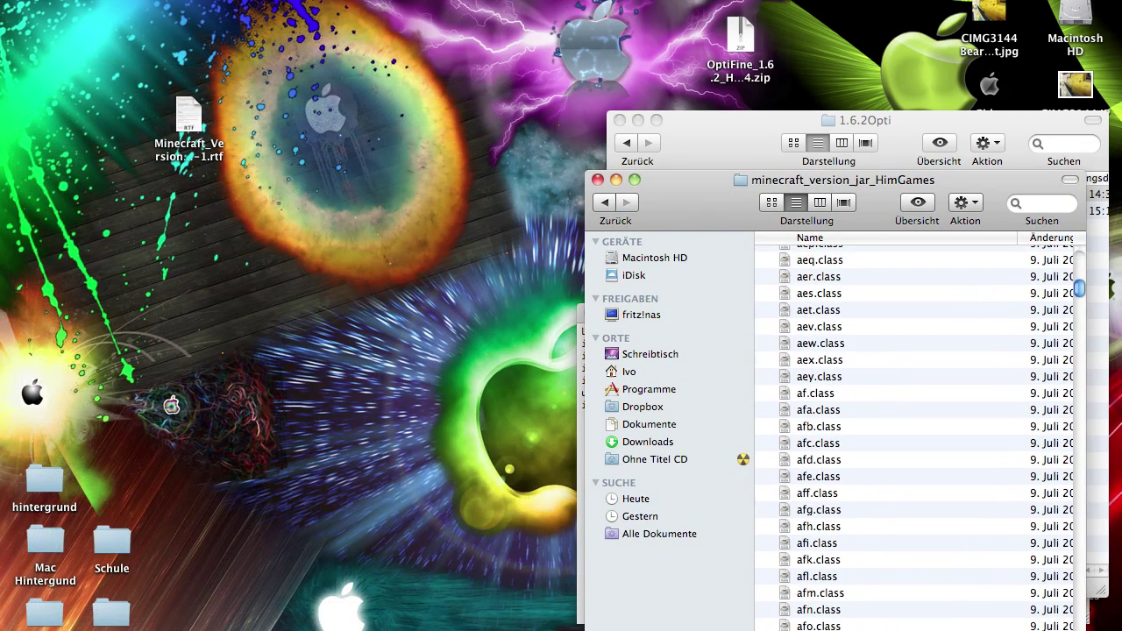
scroll(885, 386, up, 15)
Scroll to the end of the extracted files and trash the META-INF folder and font.txt
click(885, 386)
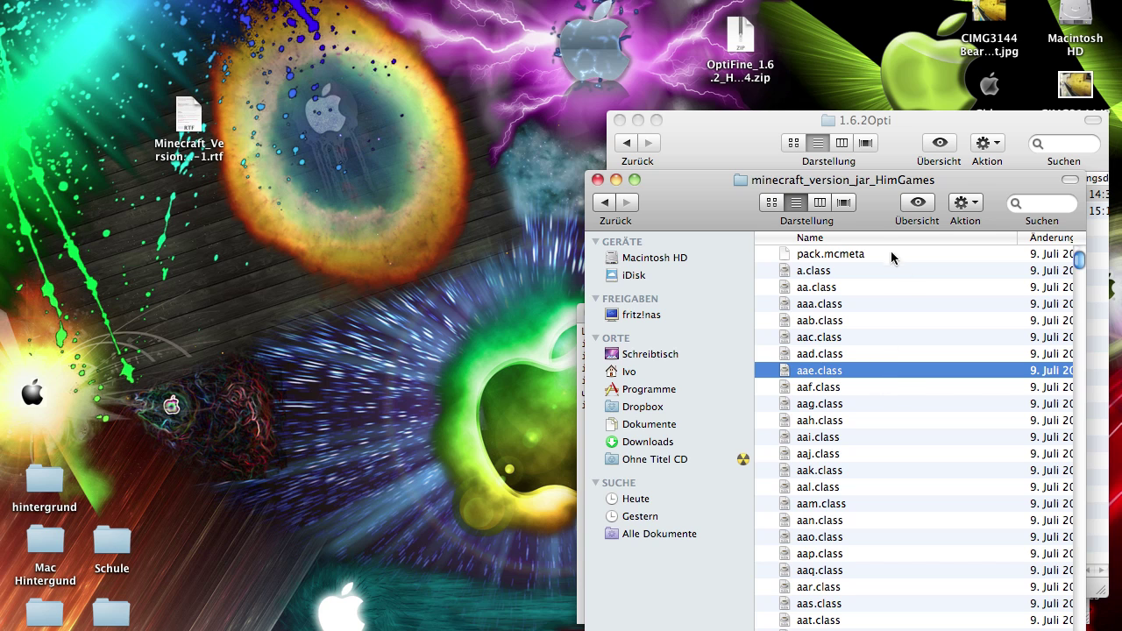
drag(705, 204, 677, 175)
scroll(786, 259, right, 10)
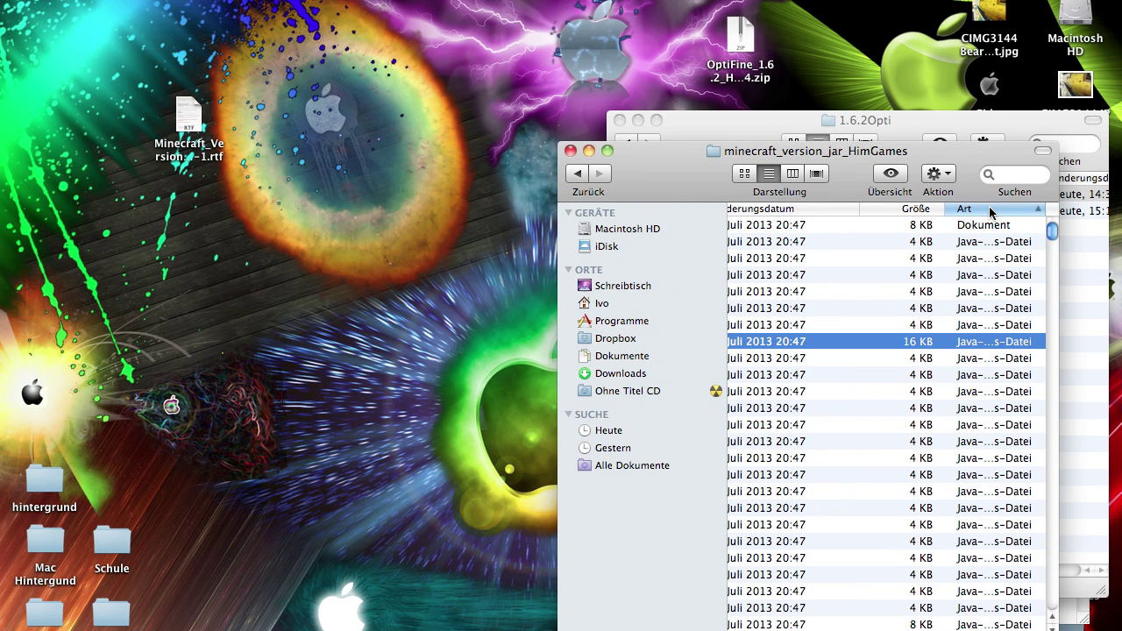
scroll(929, 263, left, 10)
scroll(937, 267, down, 20)
scroll(938, 270, down, 20)
click(808, 577)
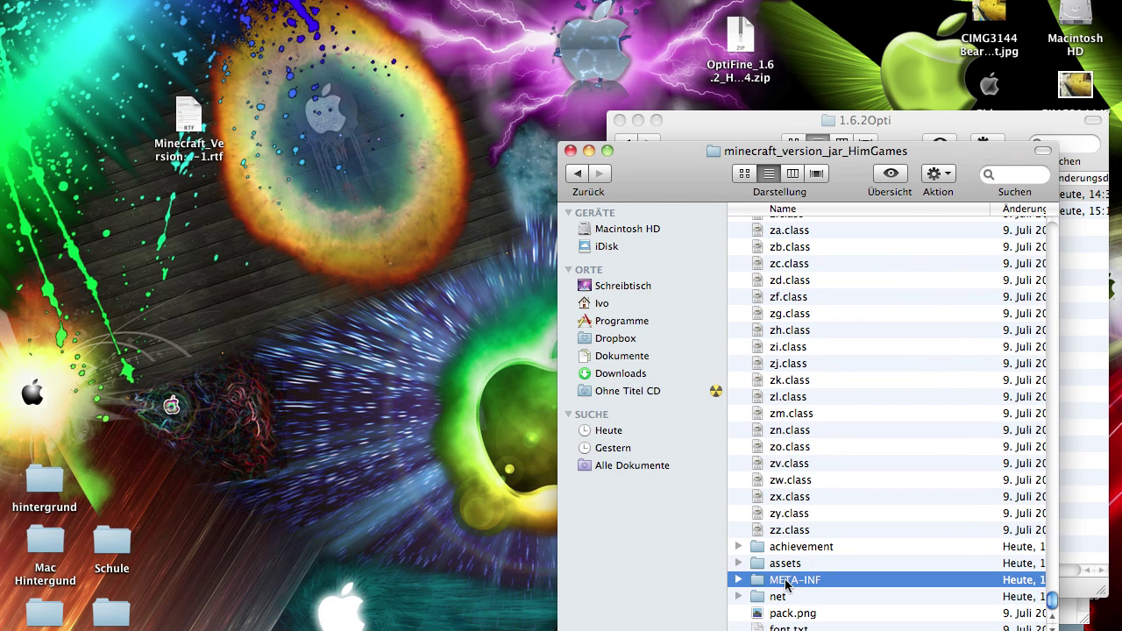
drag(799, 581, 971, 620)
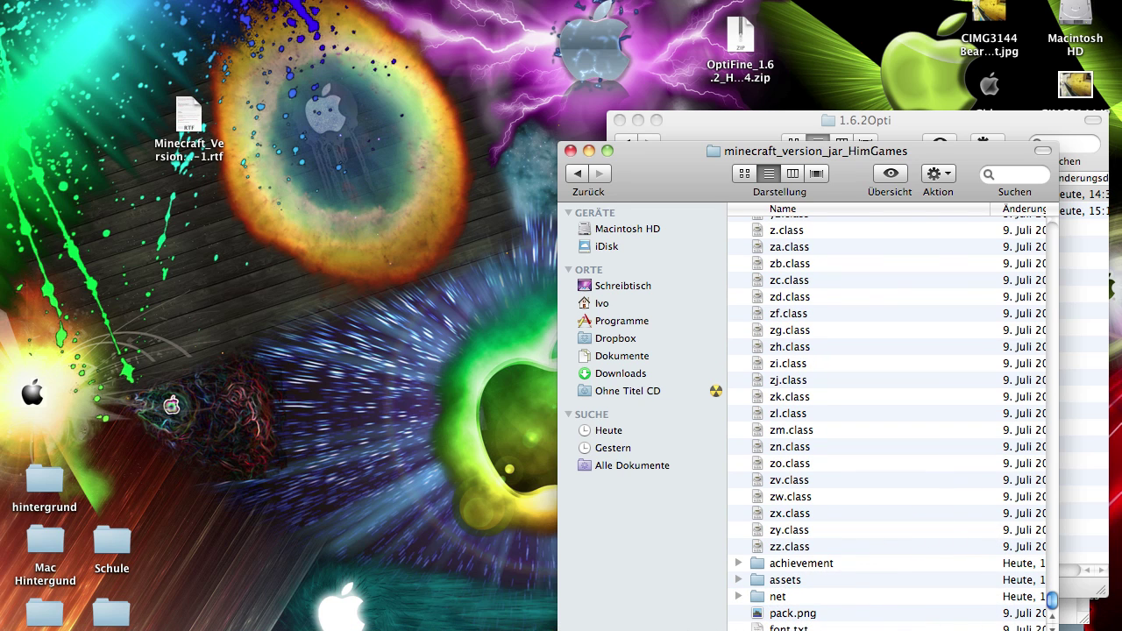
drag(784, 628, 872, 416)
Check the actions for azx.class, then reposition the OptiFine zip on the desktop
scroll(852, 424, up, 20)
scroll(852, 422, up, 15)
right_click(852, 424)
click(815, 299)
click(736, 27)
drag(736, 26, 654, 23)
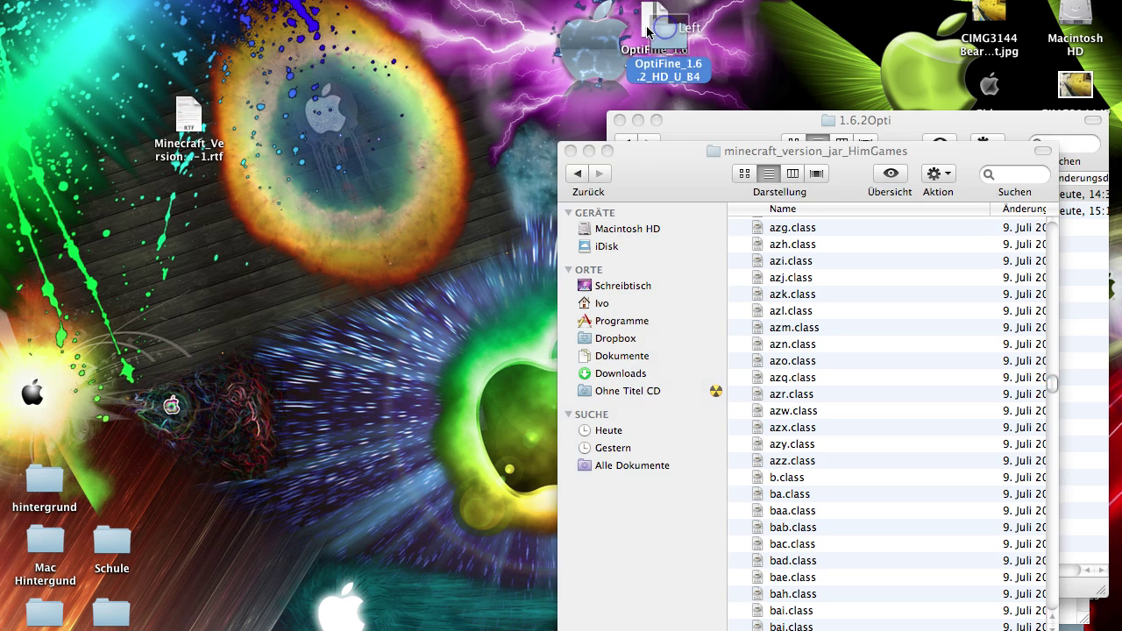
Unpack the OptiFine zip, resize its OptiFine_1.6.2_HD_U_B4 window, and select all 74 files
double_click(668, 35)
drag(149, 179, 157, 230)
drag(710, 599, 479, 629)
click(347, 491)
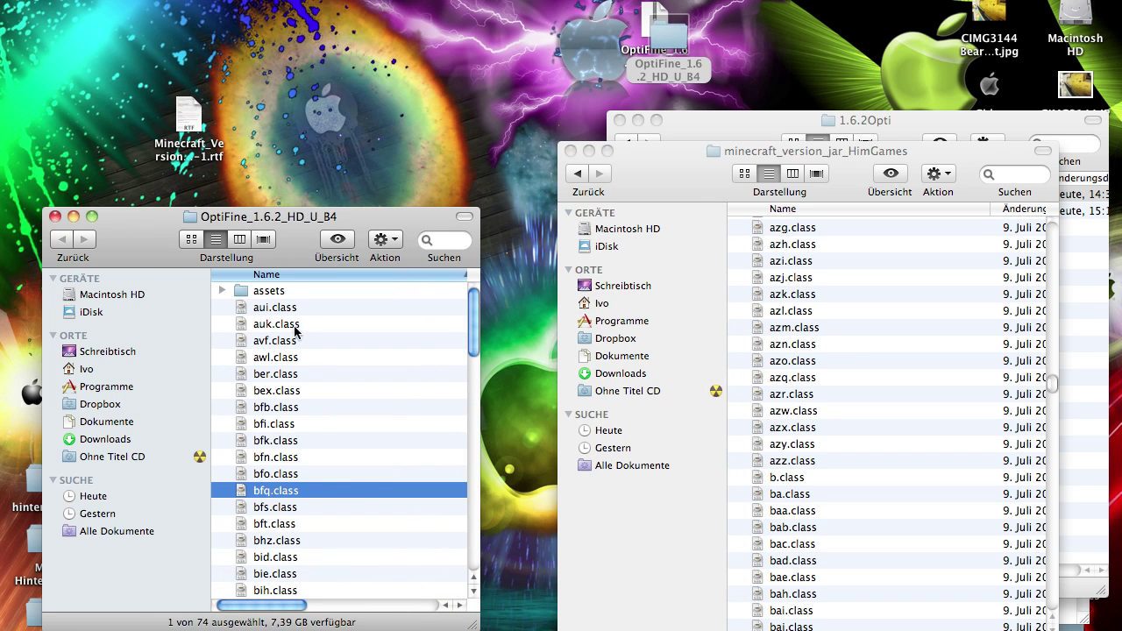
click(288, 292)
scroll(401, 376, down, 15)
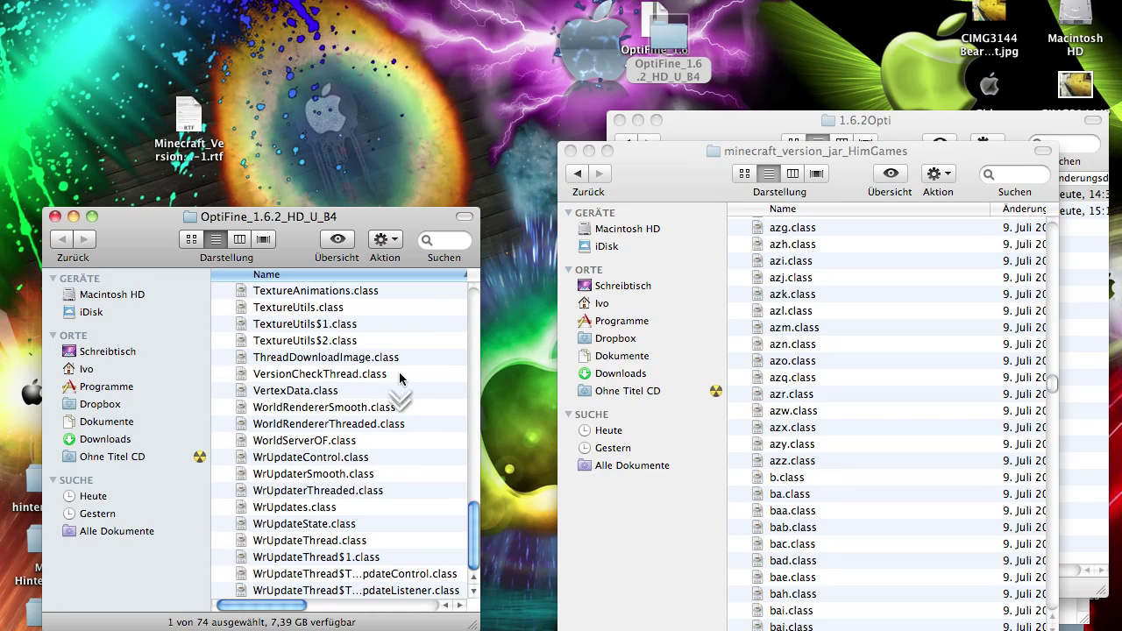
key(super+a)
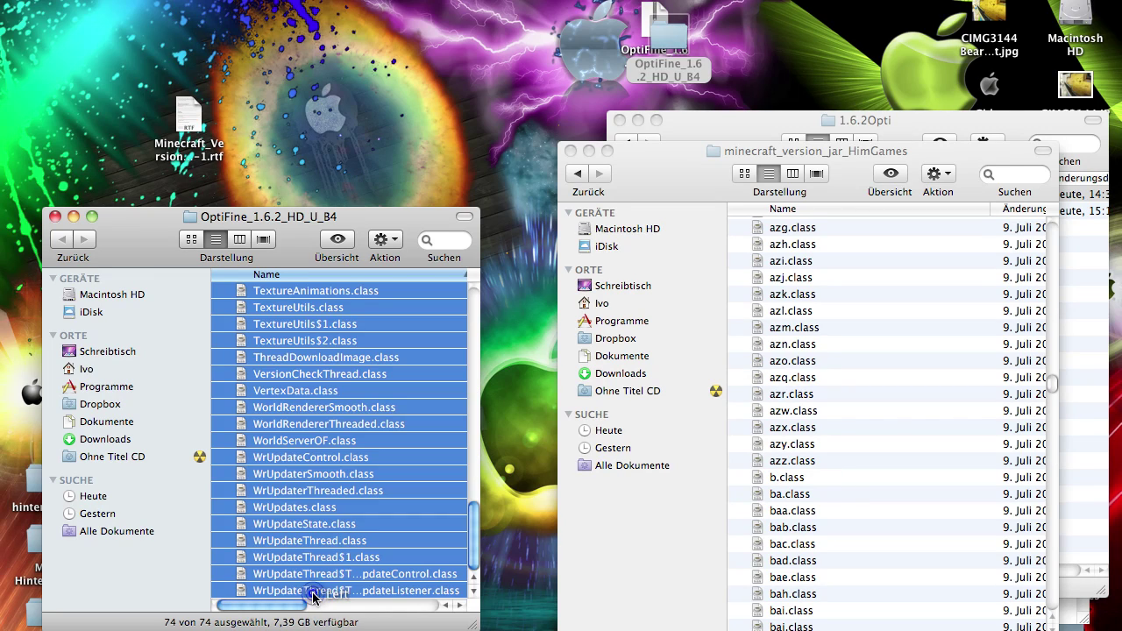
scroll(308, 350, up, 15)
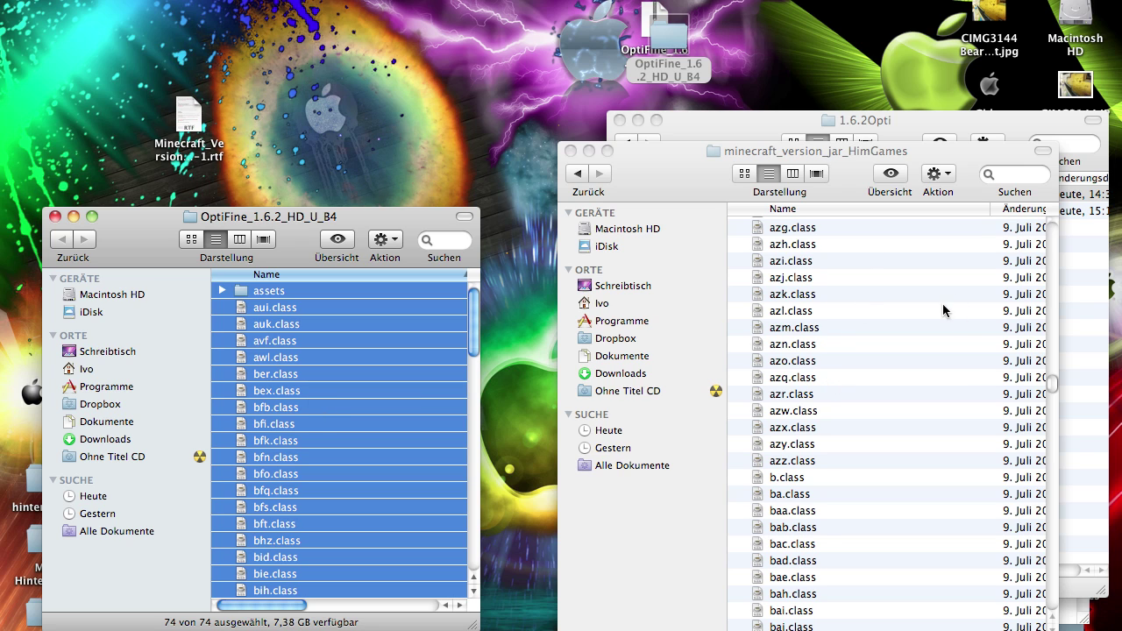
Copy the OptiFine files into minecraft_version_jar_HimGames, replacing all duplicates via Für alle and Ersetzen
drag(679, 172, 718, 173)
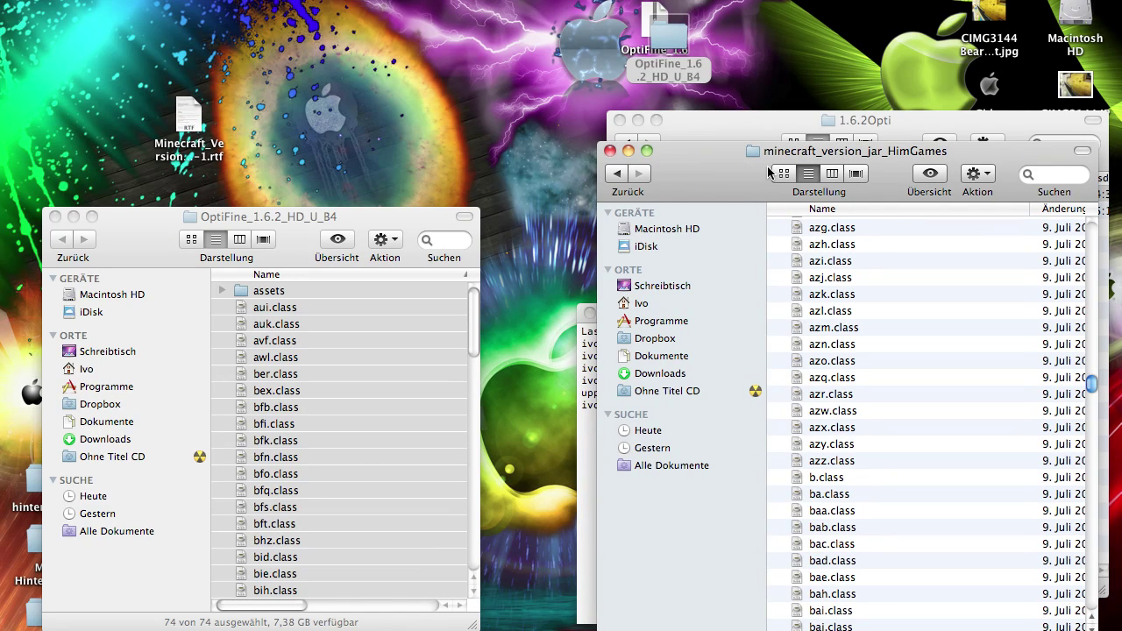
click(280, 423)
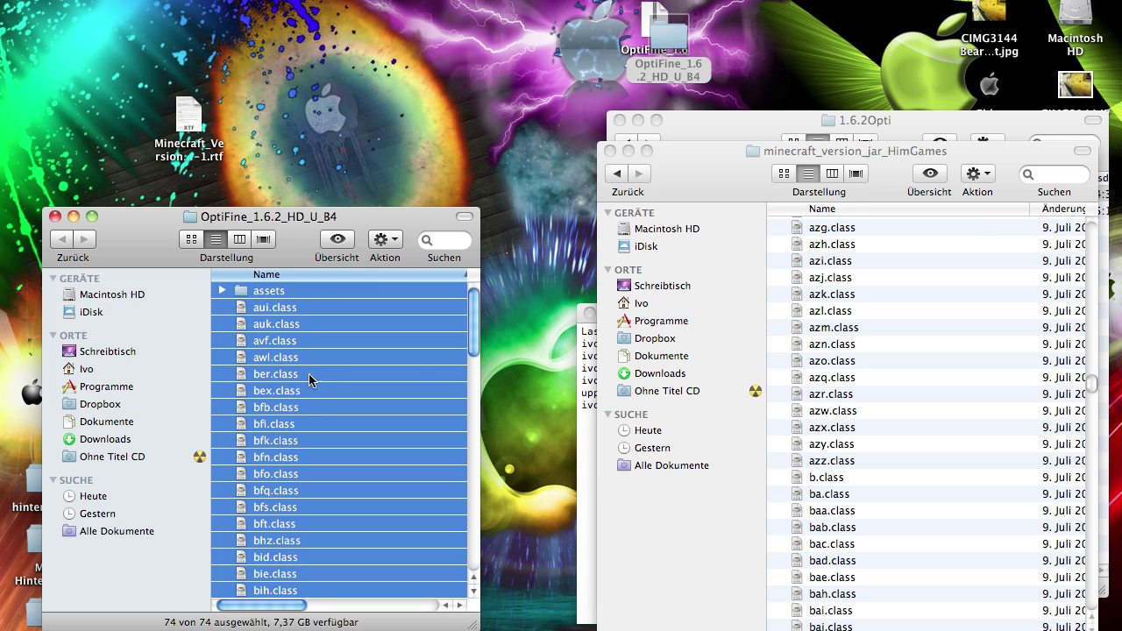
click(907, 347)
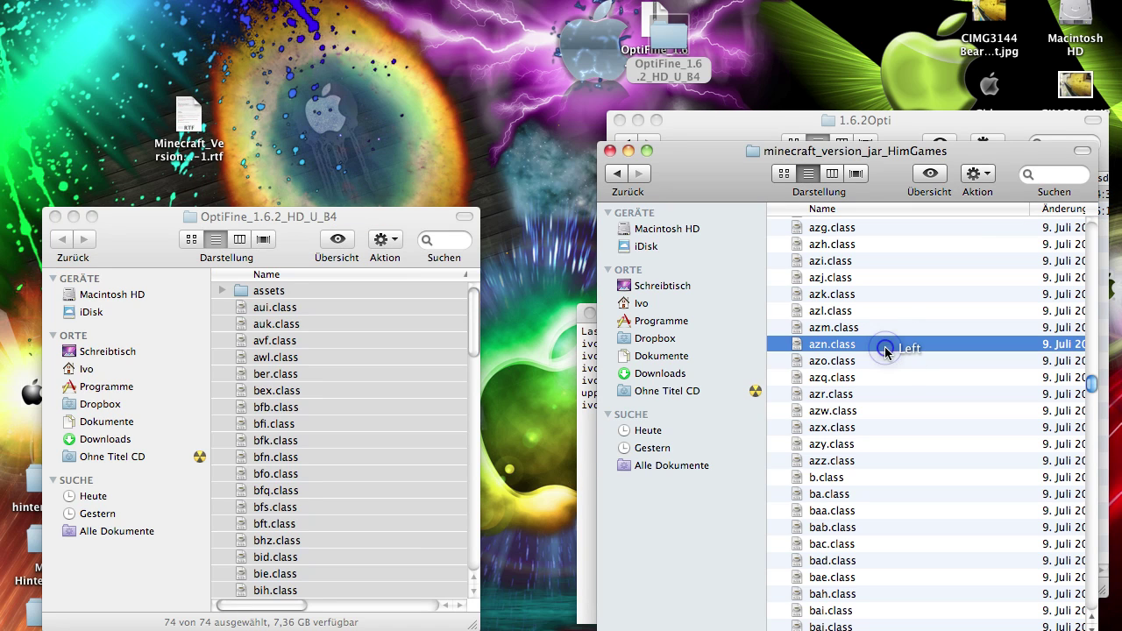
click(711, 271)
click(1003, 267)
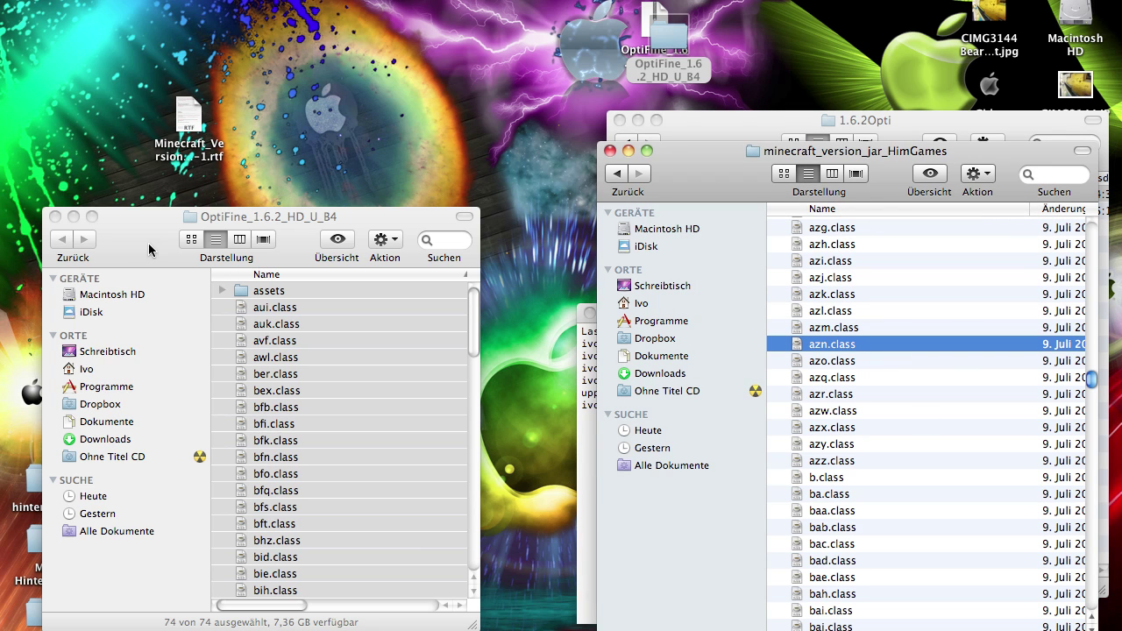
Sort minecraft_version_jar_HimGames by Änderung, newest first, to spot the copied OptiFine files
scroll(855, 295, up, 20)
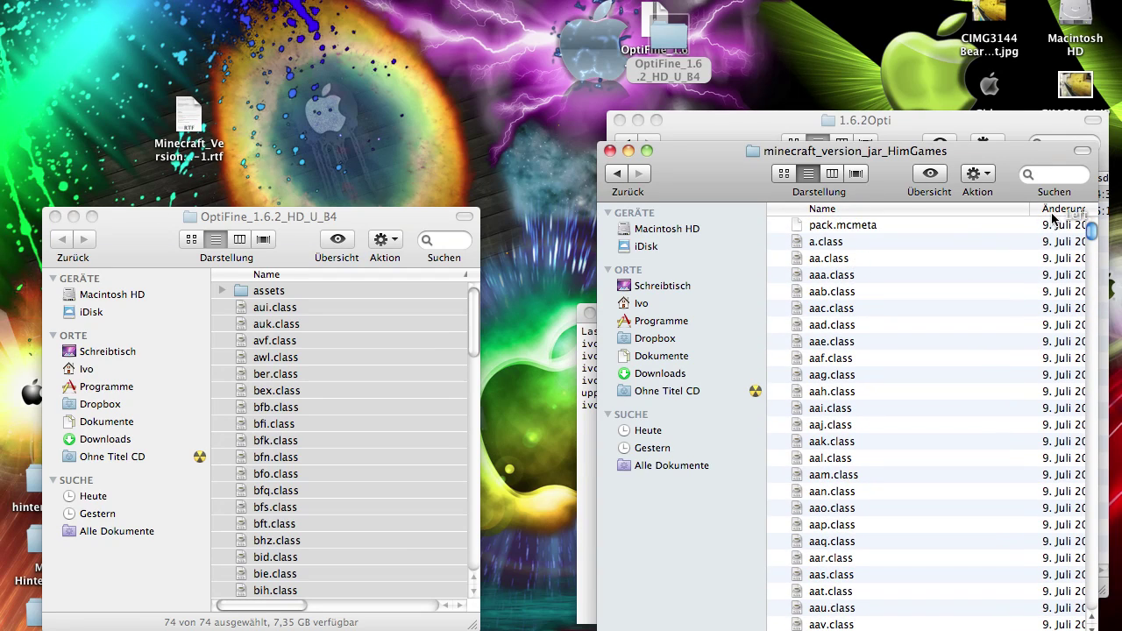
click(1052, 218)
scroll(1047, 254, down, 15)
scroll(1049, 255, down, 15)
click(1054, 208)
scroll(1054, 230, down, 1)
click(868, 291)
scroll(876, 290, up, 1)
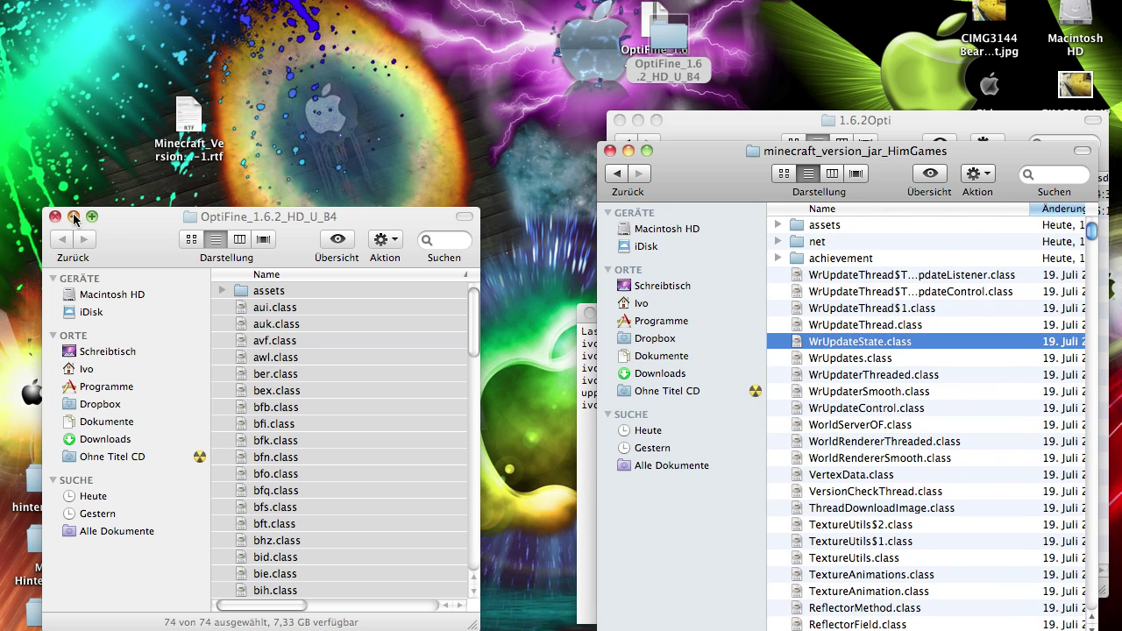
Close the OptiFine_1.6.2_HD_U_B4 window and move the jar folder window to uncover 1.6.2Opti
click(56, 219)
drag(854, 341, 853, 341)
click(903, 324)
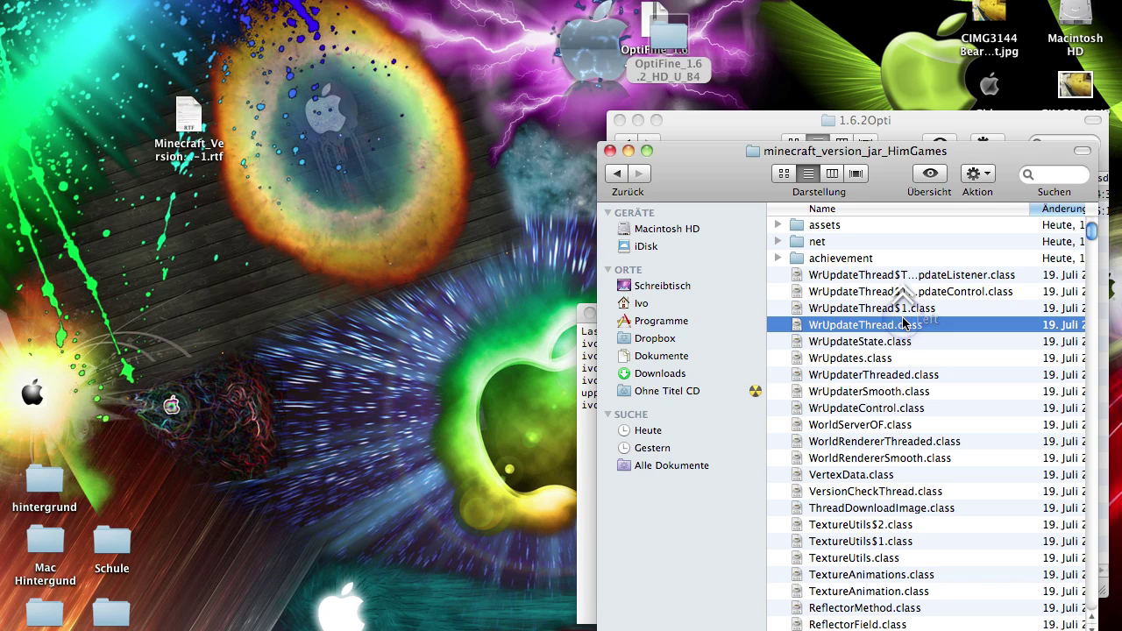
drag(708, 187, 707, 197)
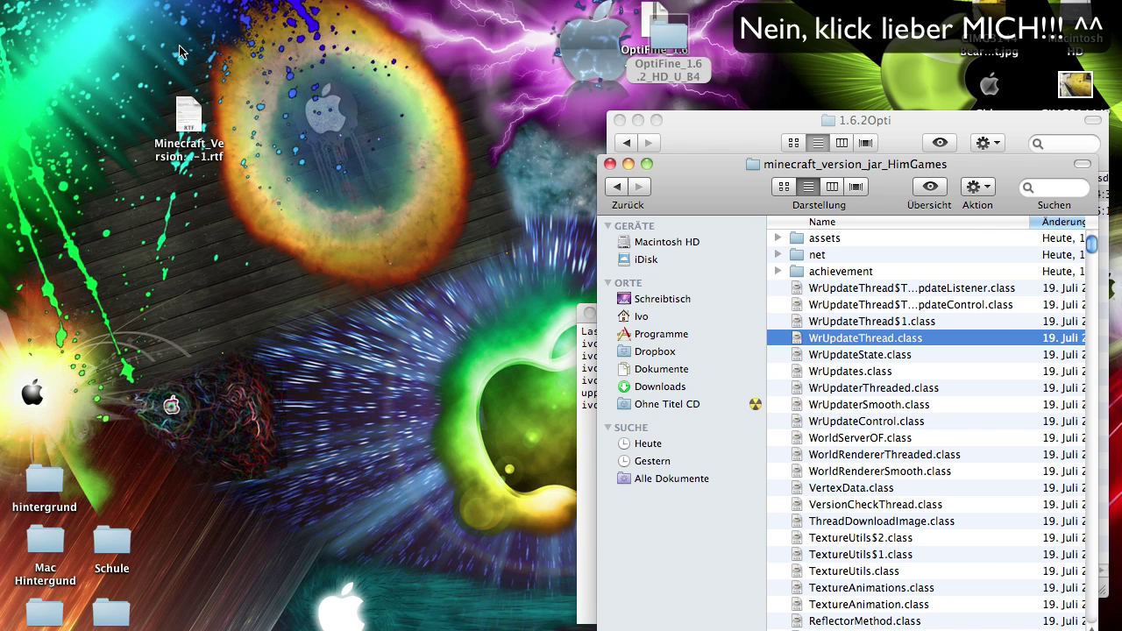
drag(724, 205, 165, 173)
Select the jar uf, cd .. and rm -rf commands in the TextEdit guide
click(601, 383)
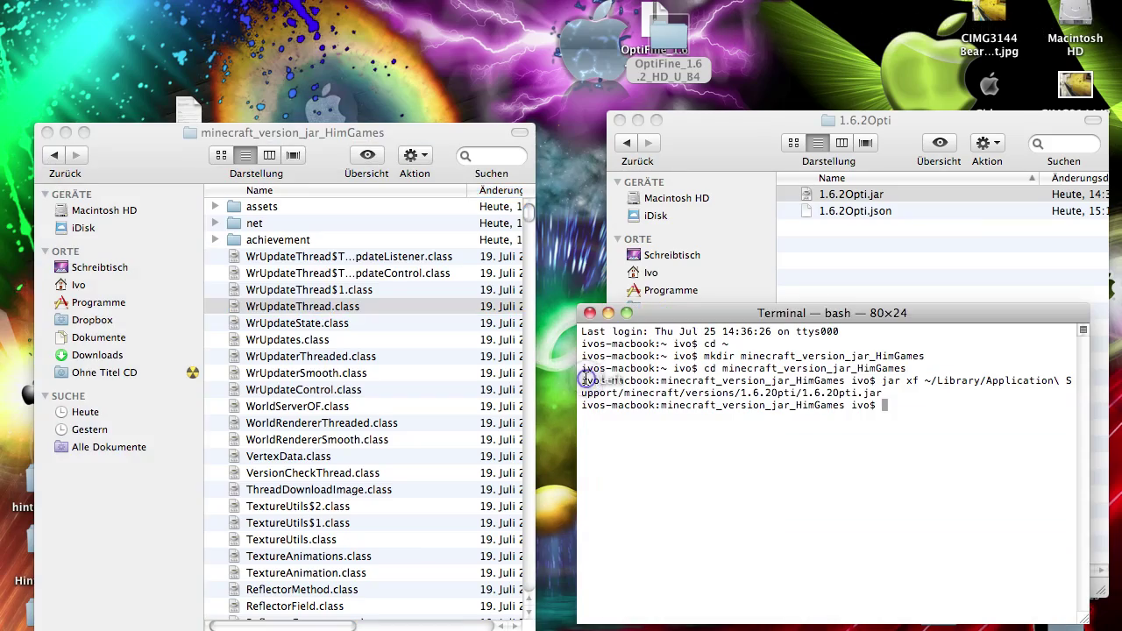
click(350, 308)
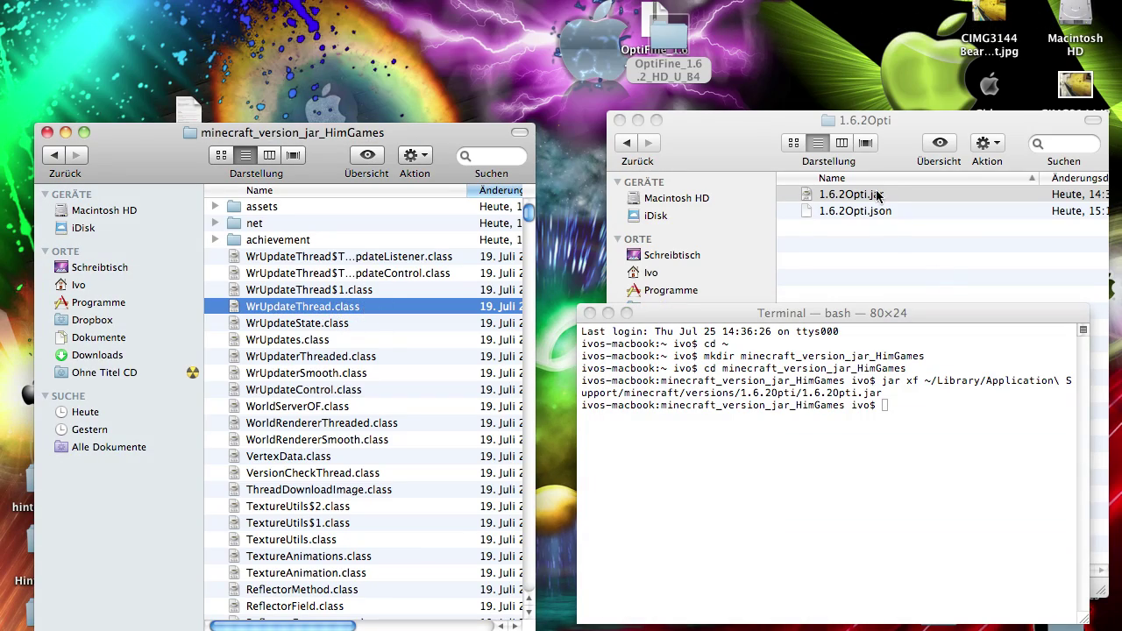
key(F9)
click(601, 446)
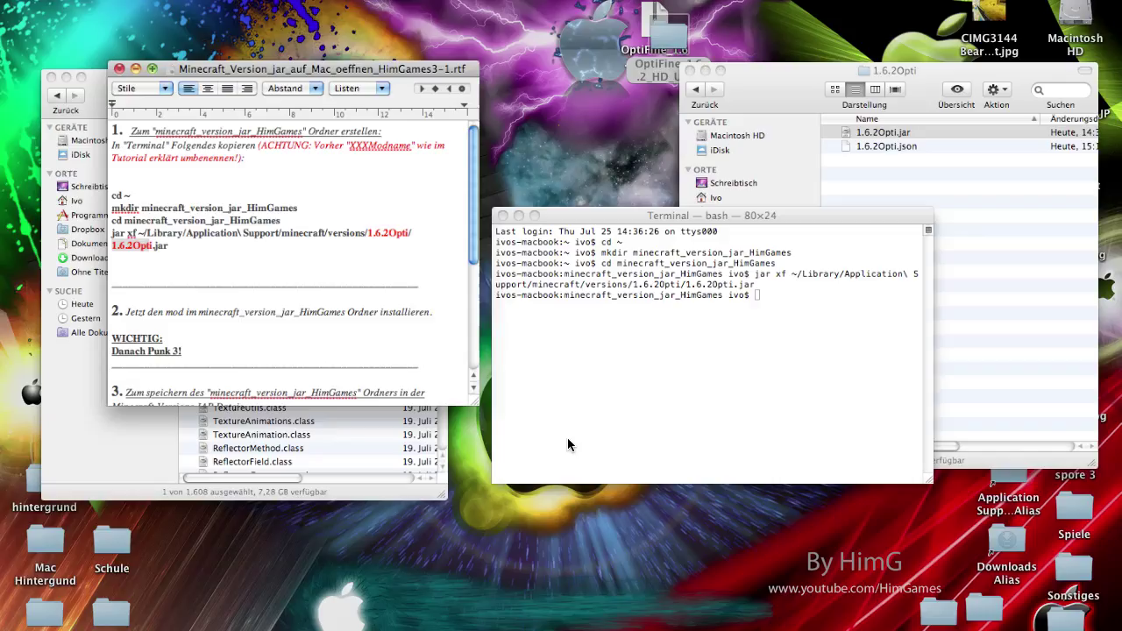
scroll(204, 215, down, 5)
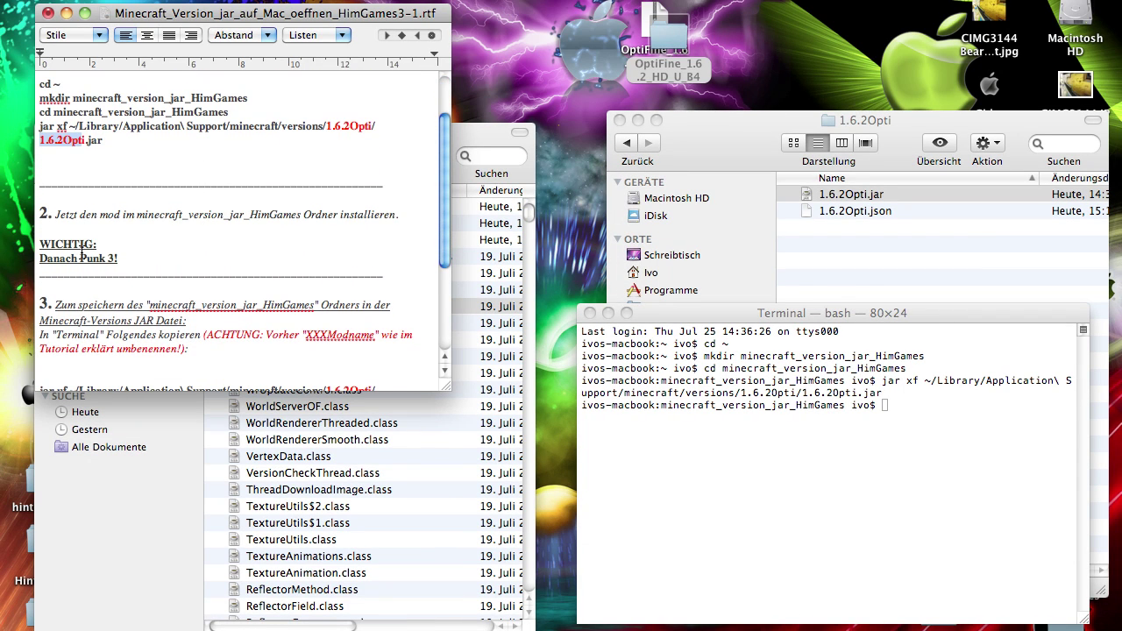
scroll(81, 253, down, 3)
scroll(53, 263, down, 8)
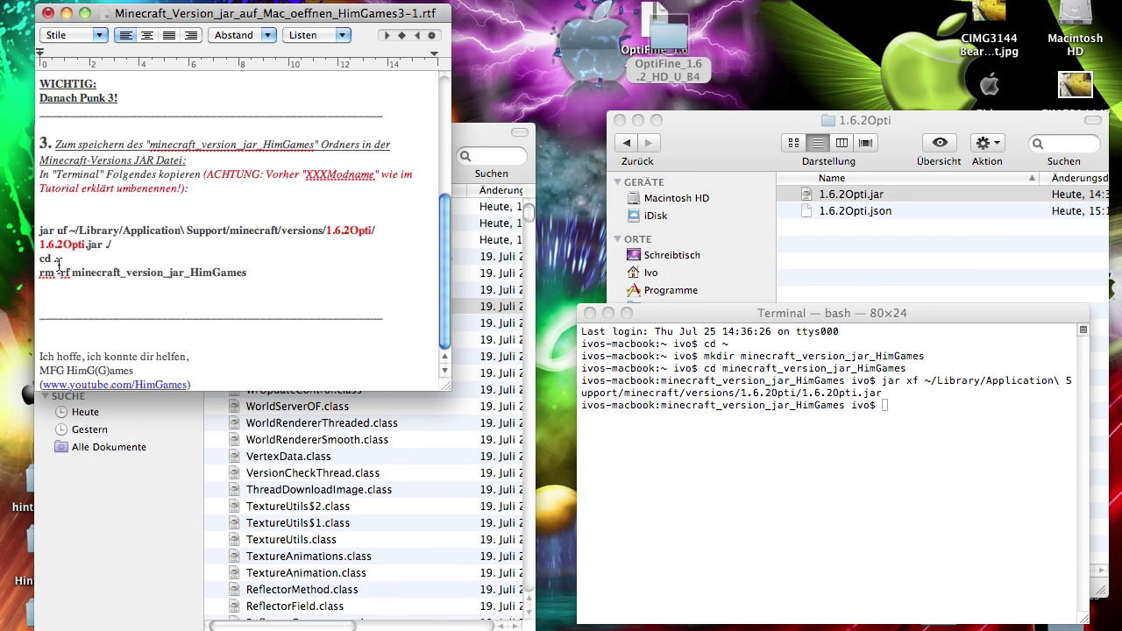
drag(35, 230, 263, 273)
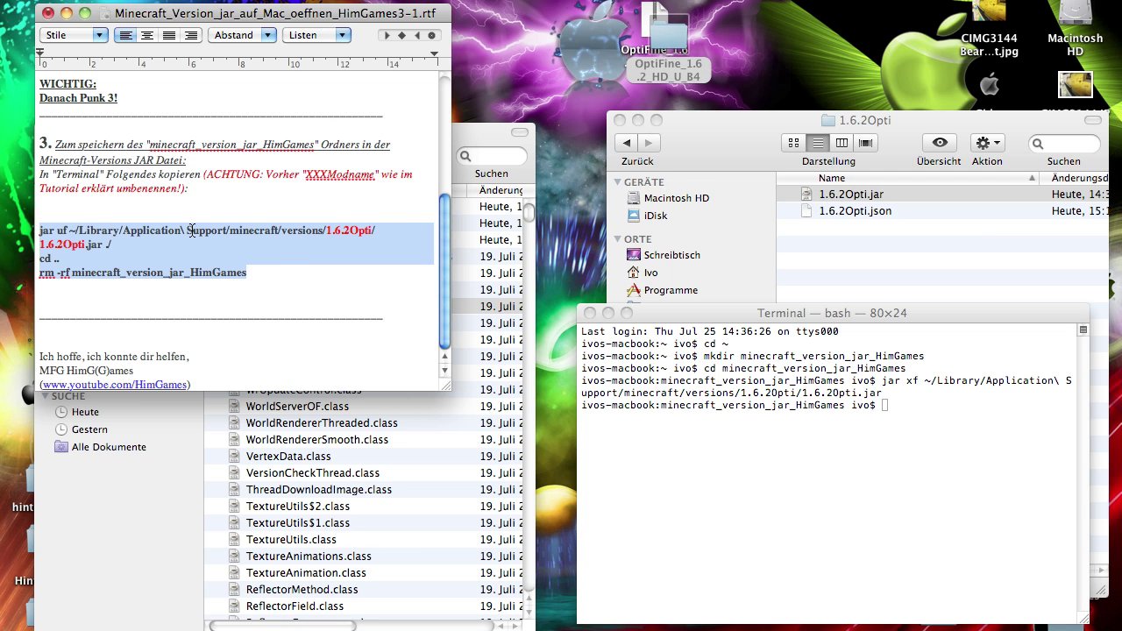
Paste and run the commands in Terminal to update 1.6.2Opti.jar and delete minecraft_version_jar_HimGames
right_click(846, 429)
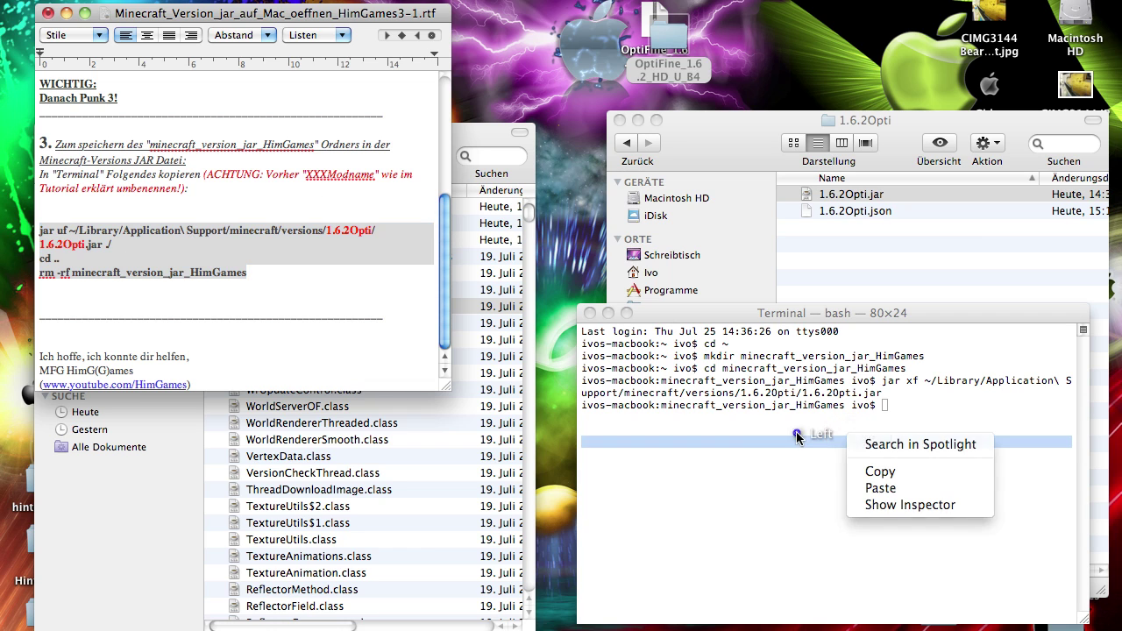
drag(795, 432, 887, 436)
click(911, 404)
text(jar uf ~/Library/Application\ Support/minecraft/versions/1.6.2Opti/1.6.2Opti.jar ./)
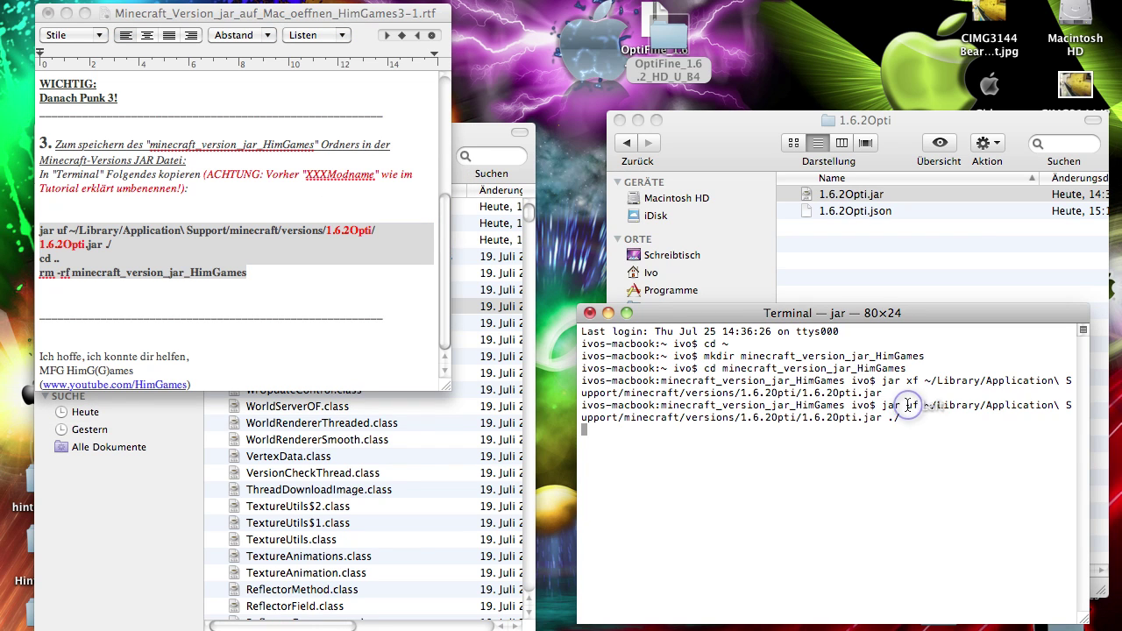
Confirm in Finder that the temporary folder is gone and 1.6.2Opti.jar has a new modification time
click(397, 479)
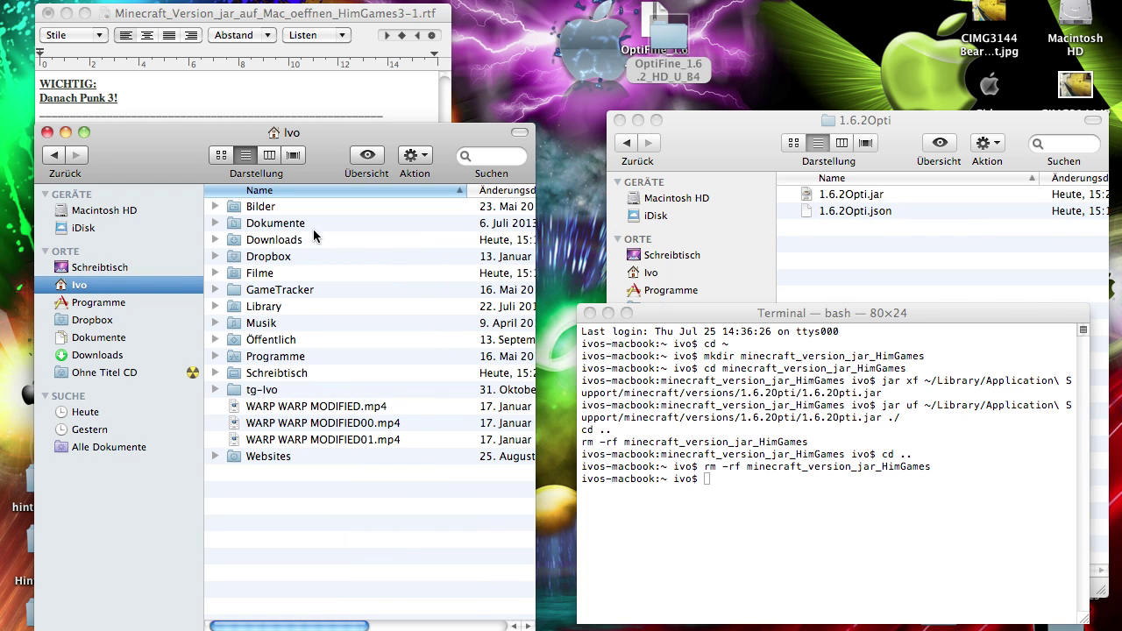
click(47, 132)
scroll(1030, 219, right, 3)
click(1043, 194)
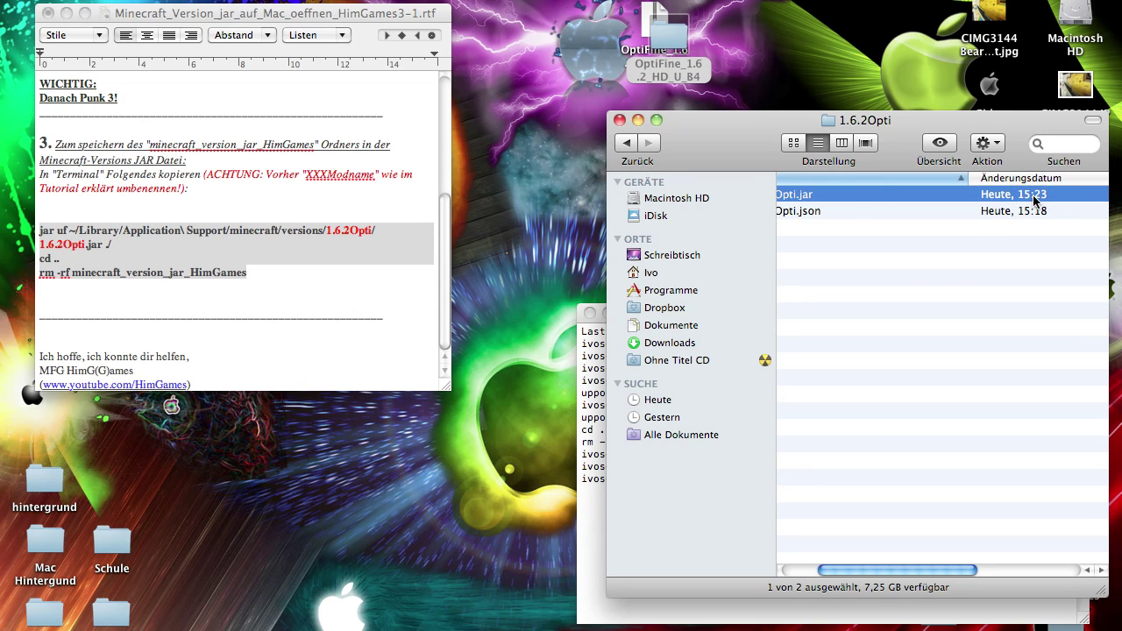
scroll(1034, 198, left, 2)
Close the Terminal window and minimize the TextEdit instructions
click(588, 495)
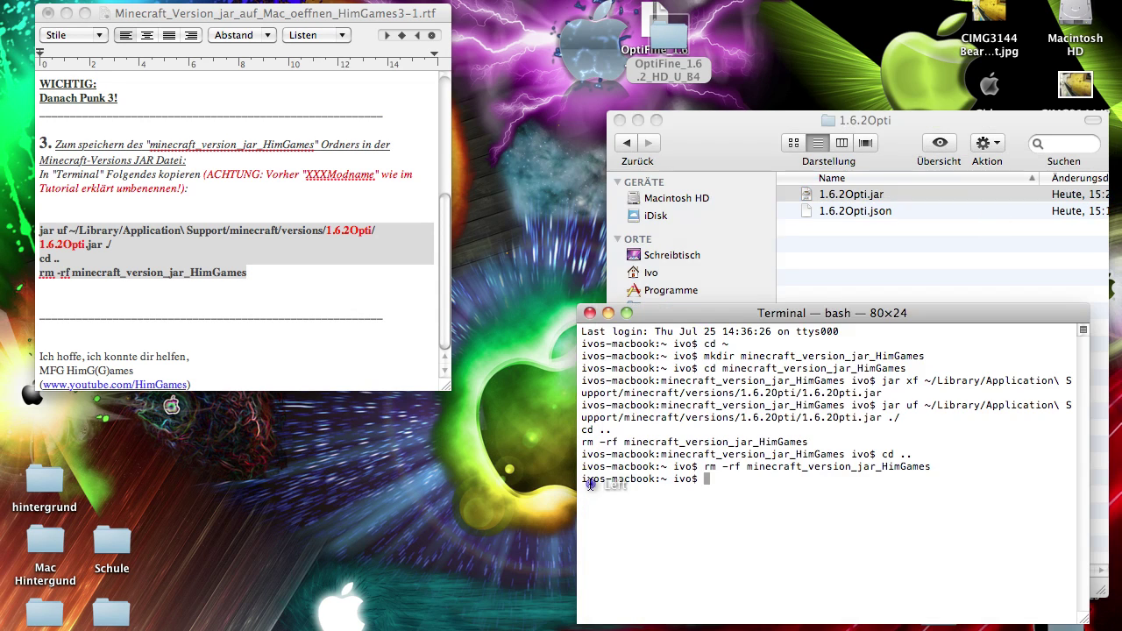
click(590, 314)
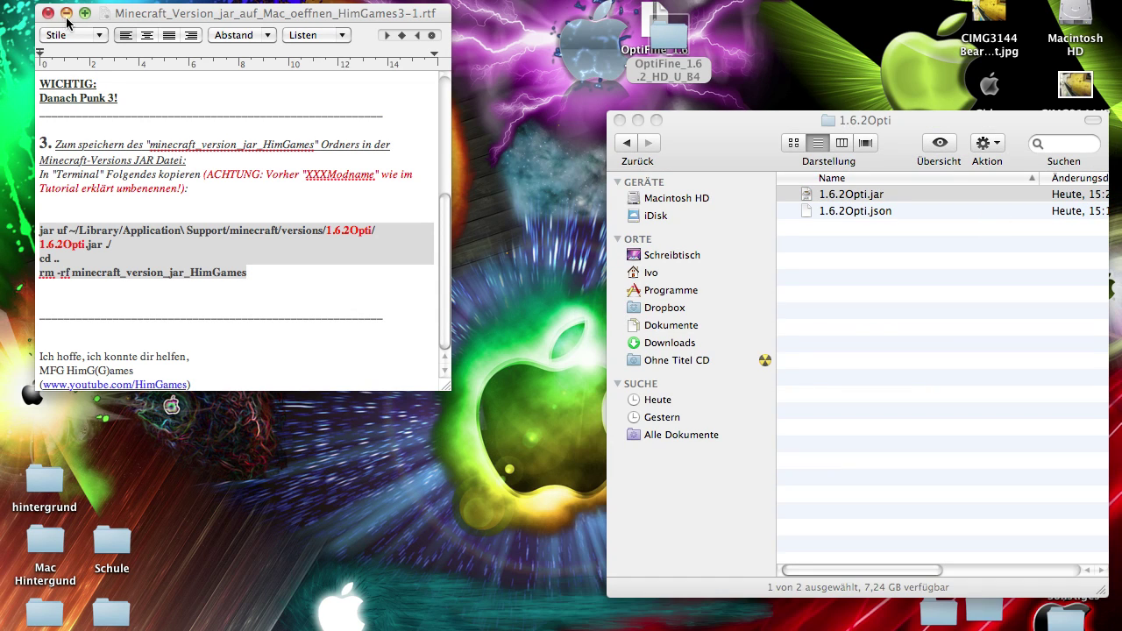
click(85, 13)
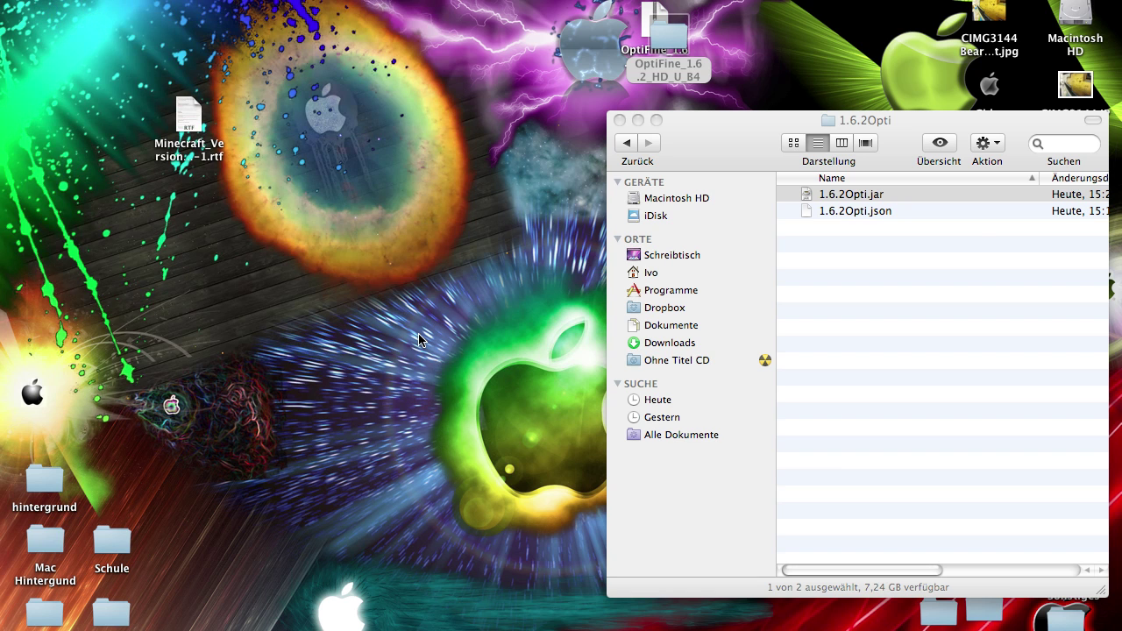
Pick H_im_G in the launcher's Profile list, then add a New Profile named 'Optifine'
mouse_move(765, 617)
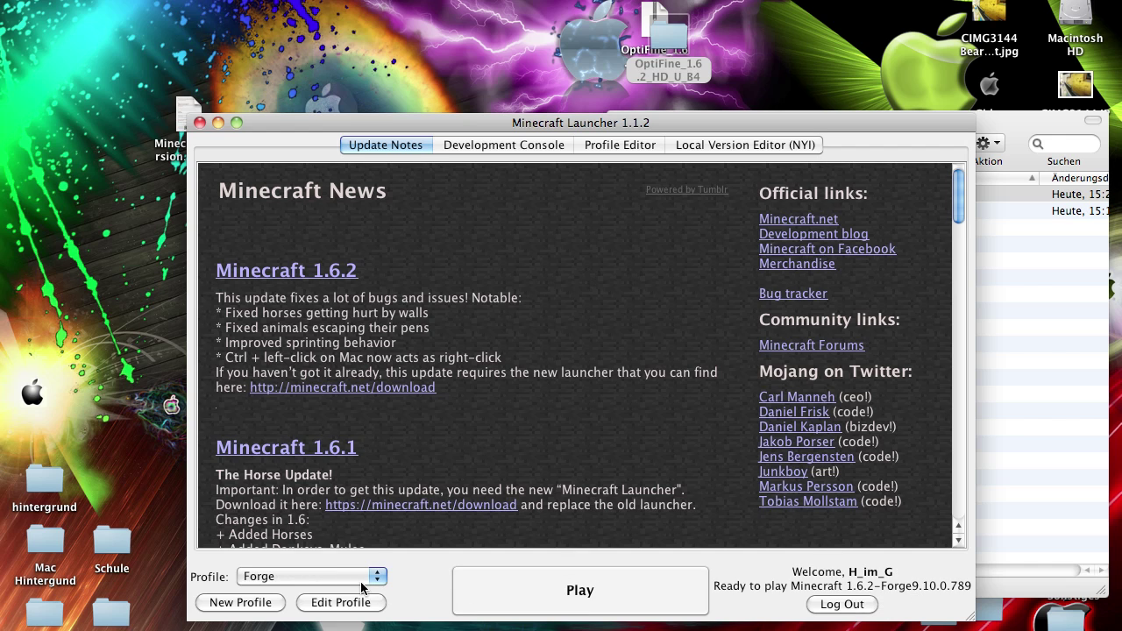
click(363, 579)
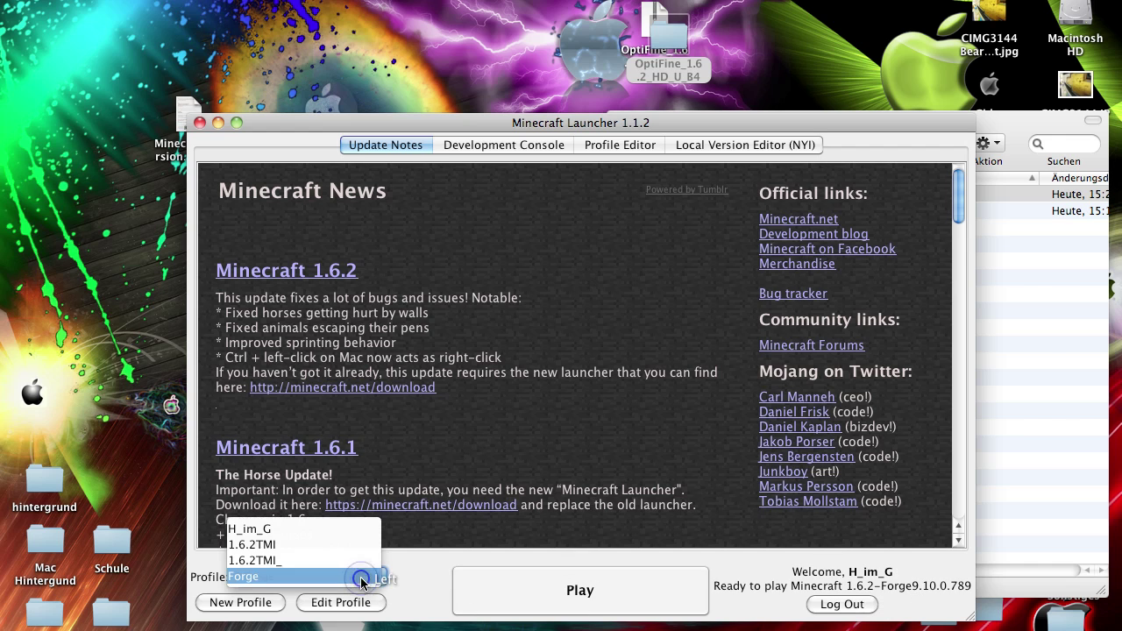
click(342, 529)
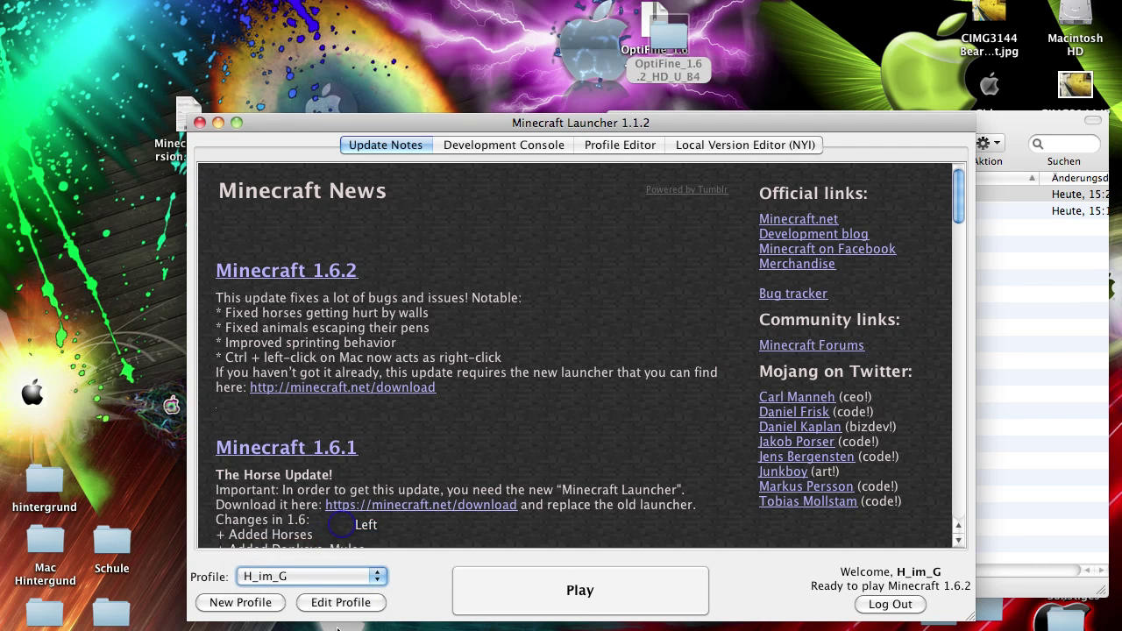
click(253, 605)
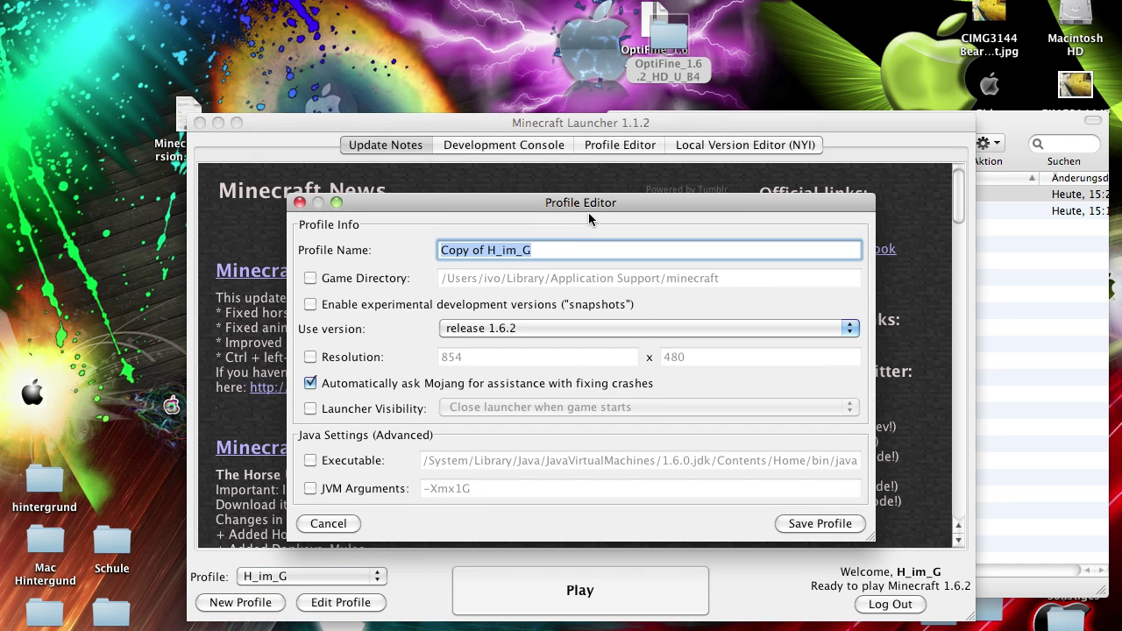
key(BackSpace)
text(Opti)
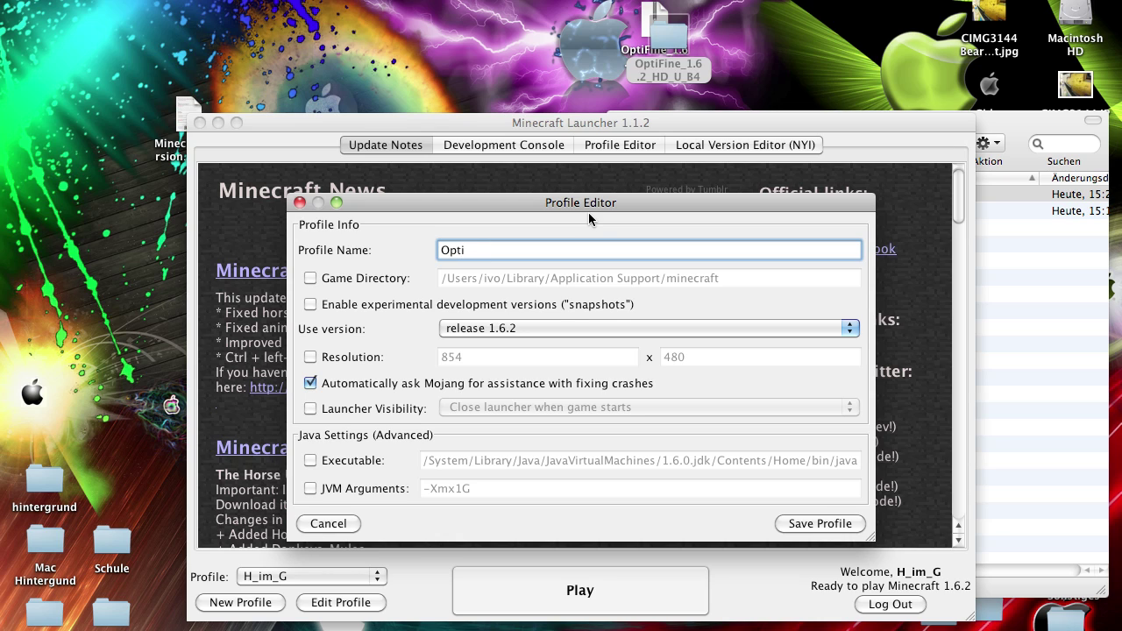
text(fine)
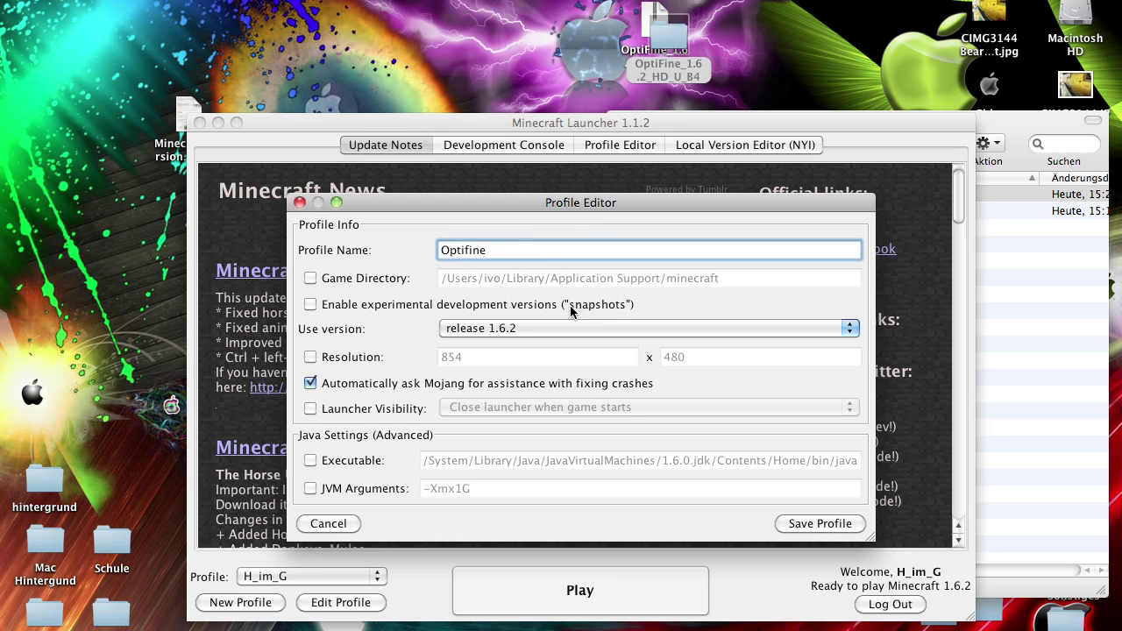